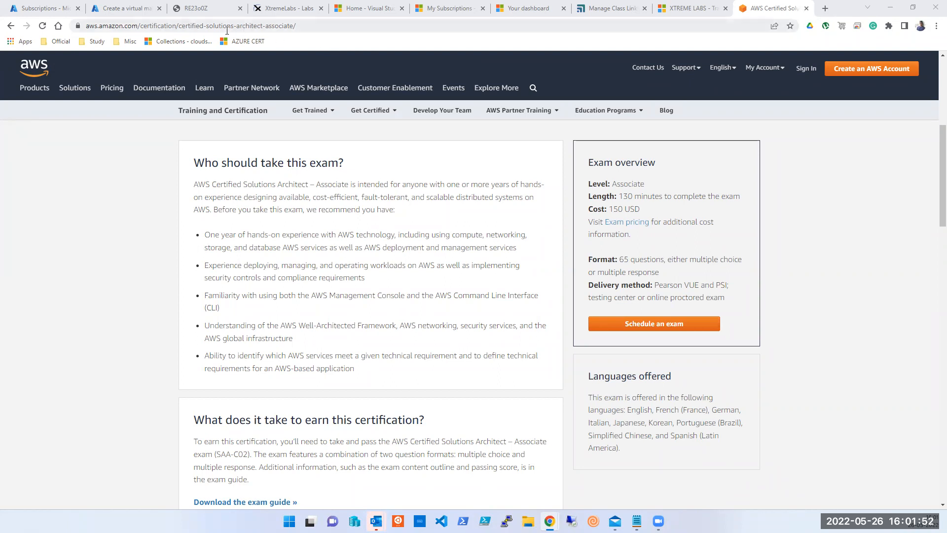
From the portal home, show the Resource groups list of 33 resource groups.
left_click(38, 11)
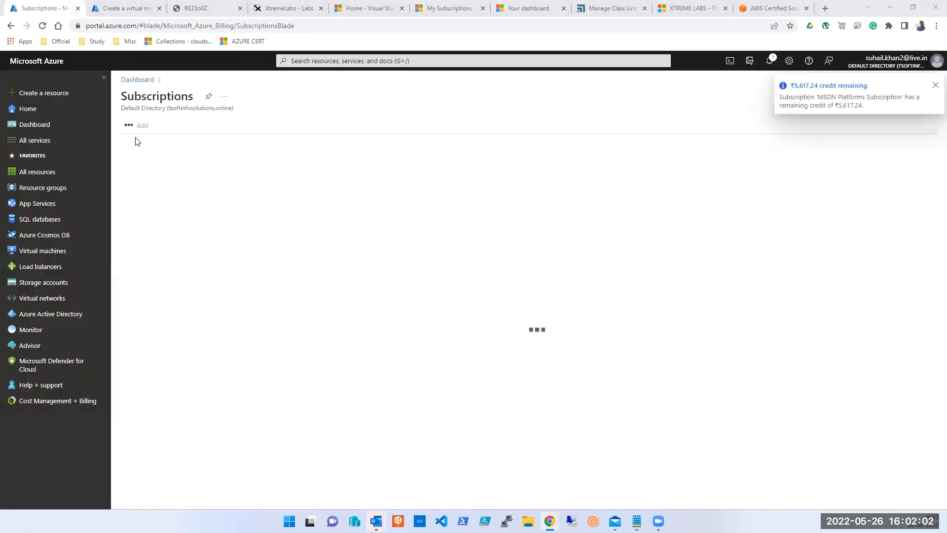
left_click(20, 109)
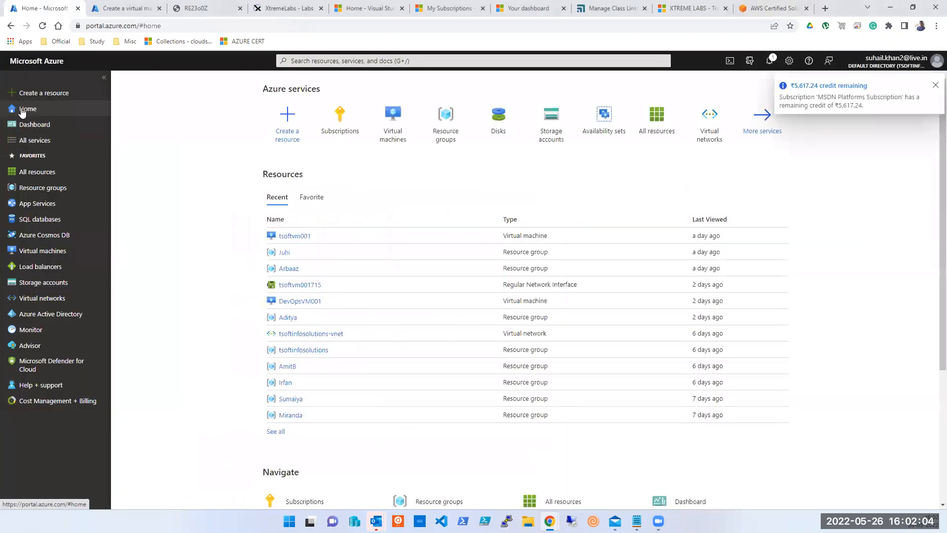
left_click(461, 140)
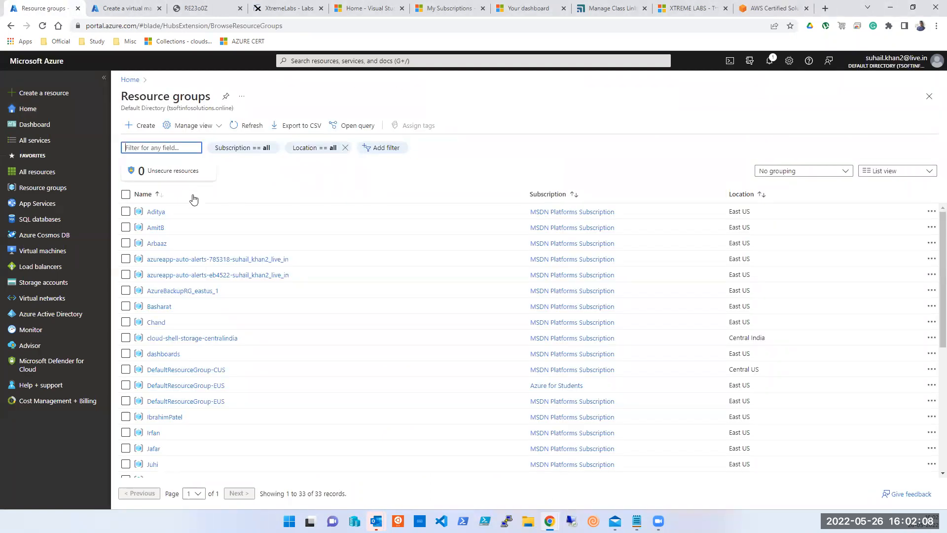
Show the Virtual networks list of six networks, picked from the search bar's recent services.
left_click(336, 57)
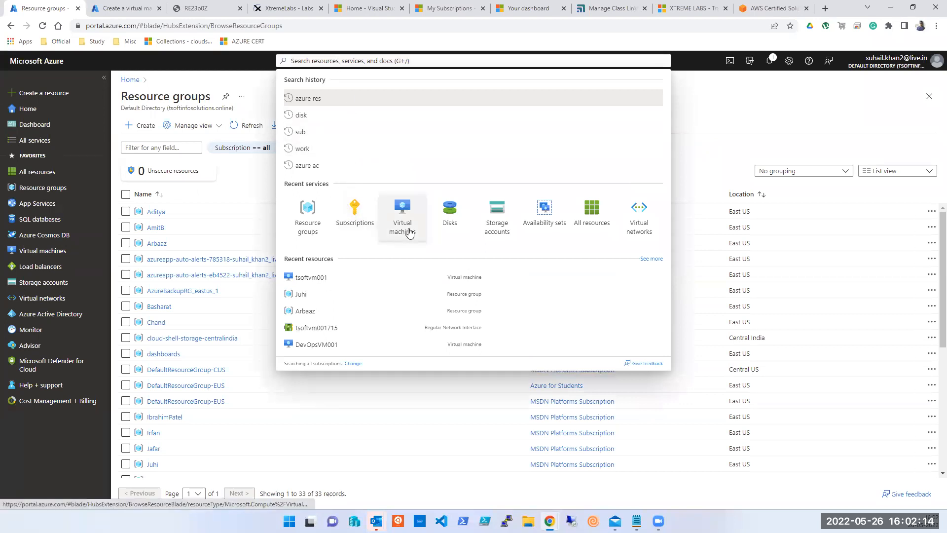
left_click(631, 227)
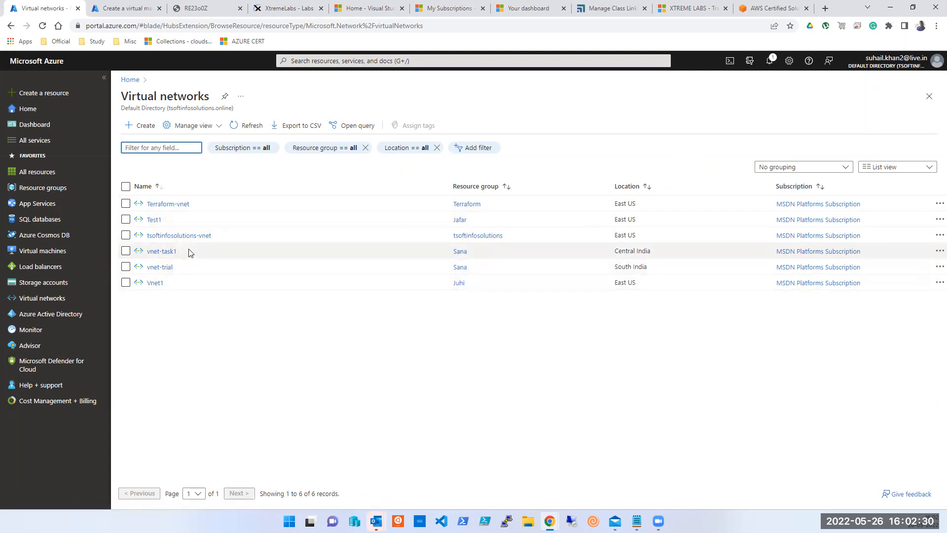
left_click(917, 74)
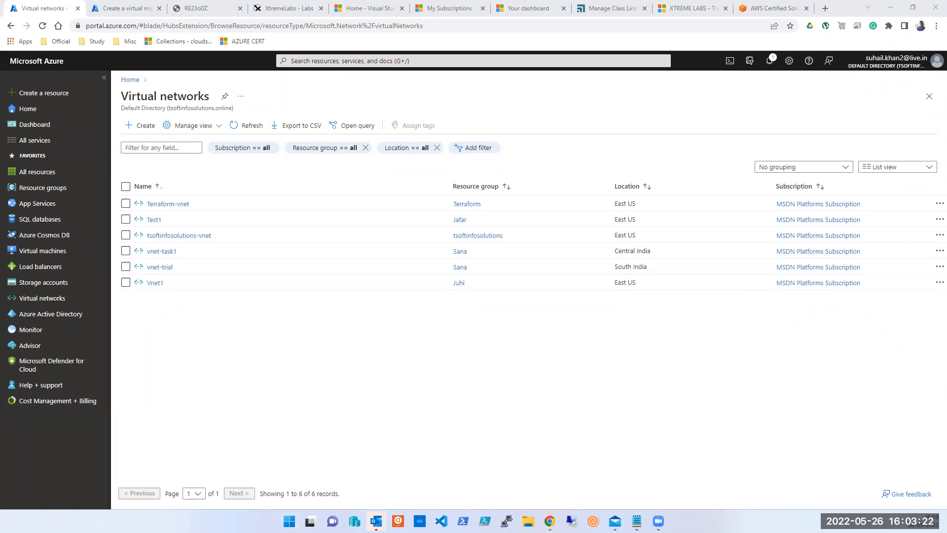
left_click_drag(946, 6, 617, 4)
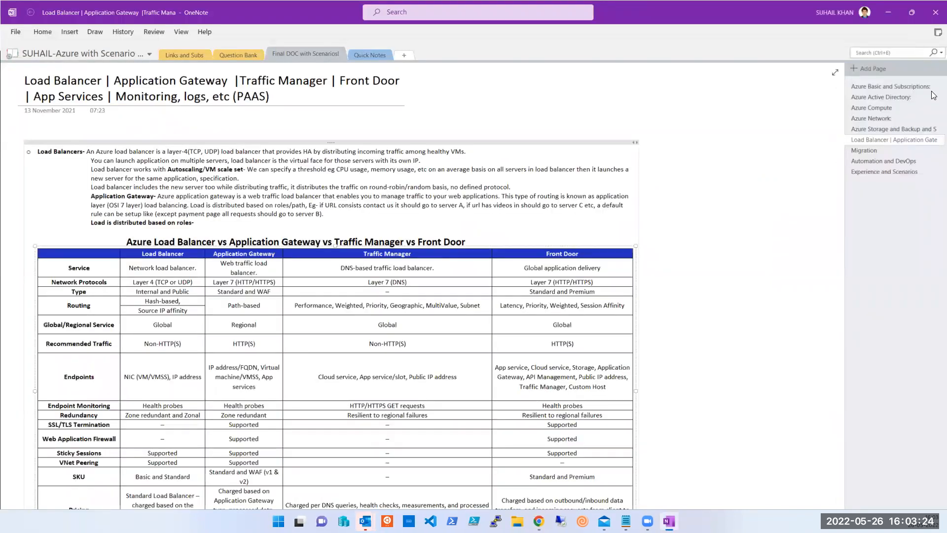
left_click(883, 6)
left_click(882, 105)
left_click(891, 14)
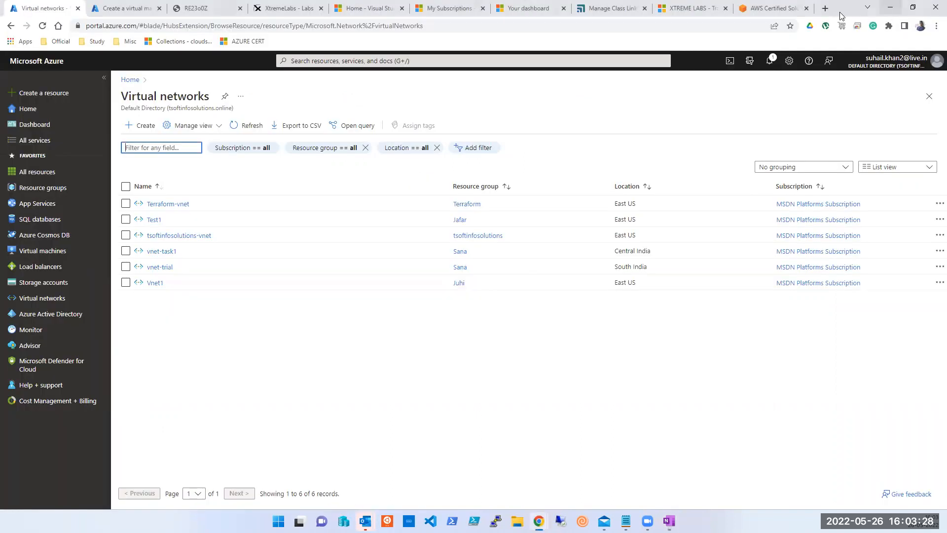
left_click(106, 9)
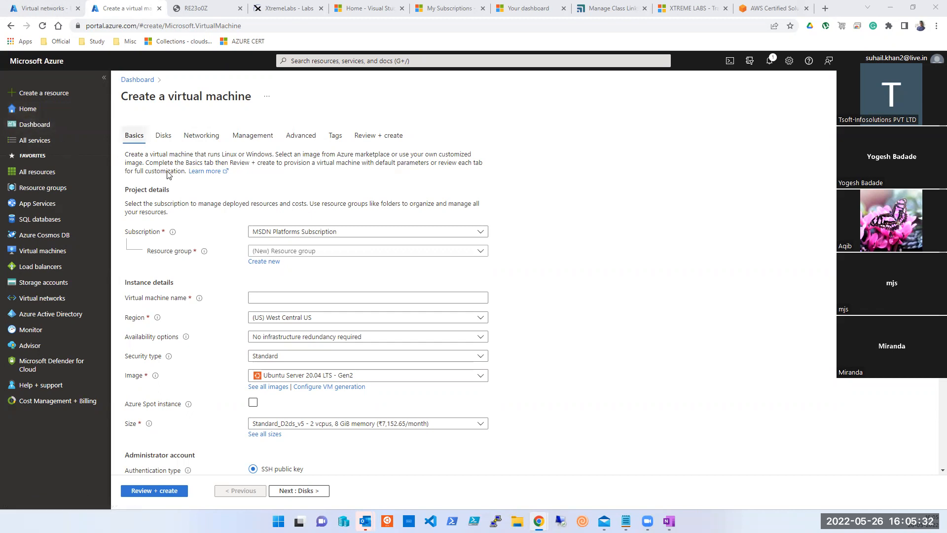
Scroll down the unfilled Basics page of the Create a virtual machine form.
scroll(274, 363, "down", 7)
Move past the Disks step to the new VM's Networking settings.
scroll(274, 363, "up", 7)
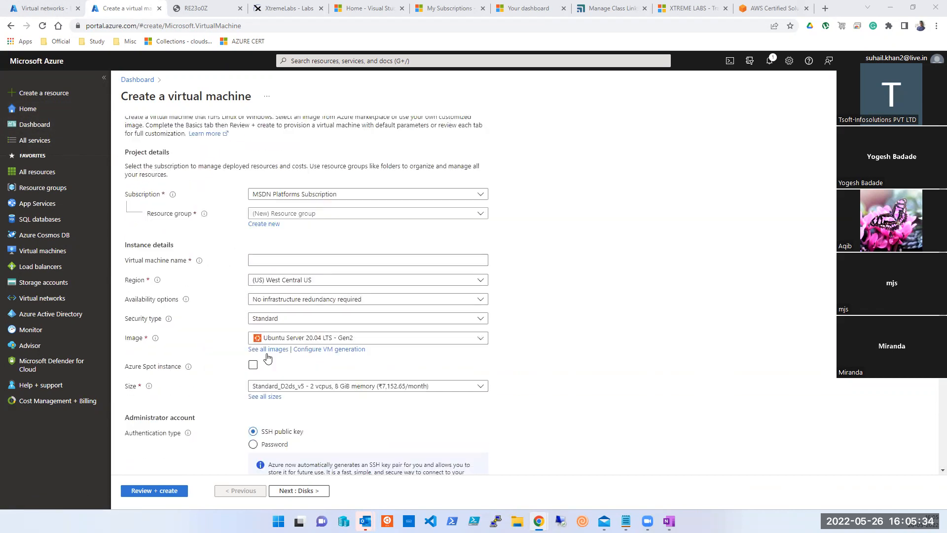
left_click(164, 138)
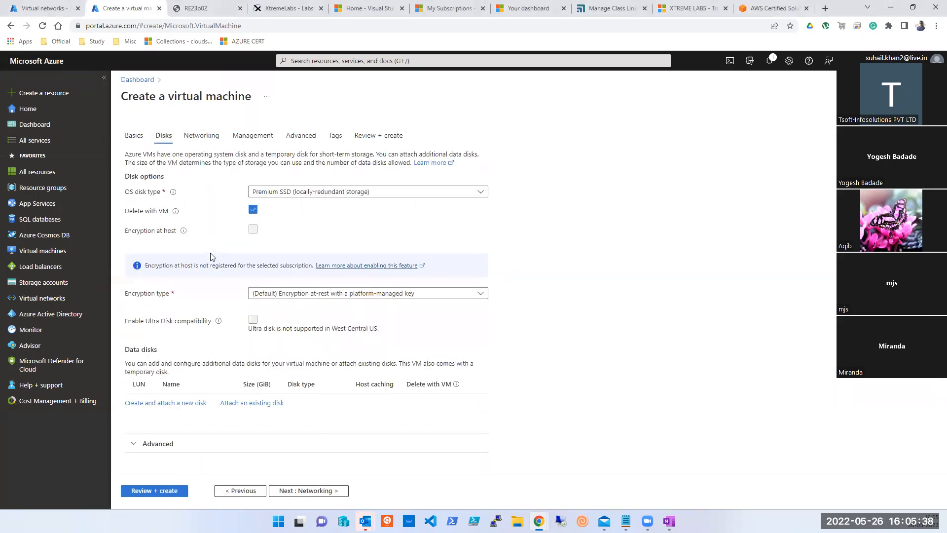
left_click(194, 143)
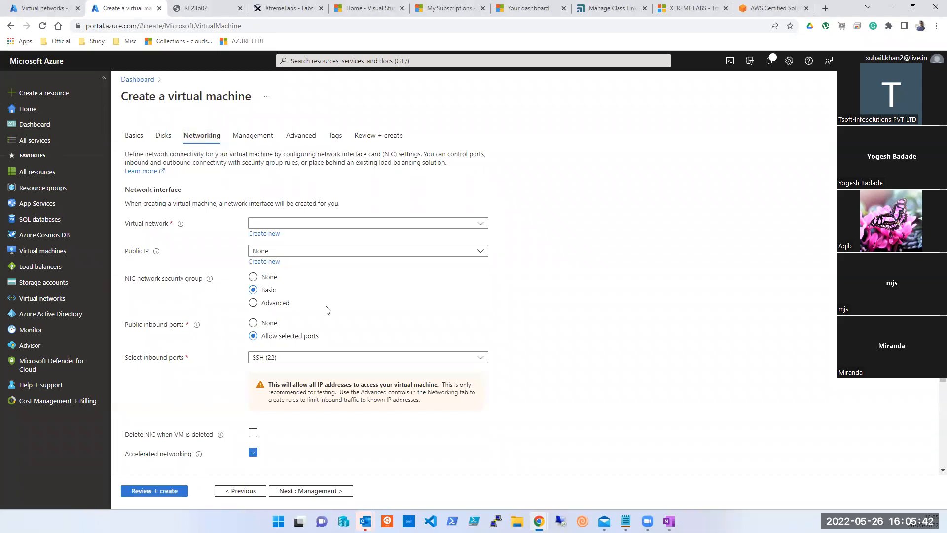
Turn off accelerated networking and delete the NIC when the VM is deleted.
scroll(325, 310, "down", 3)
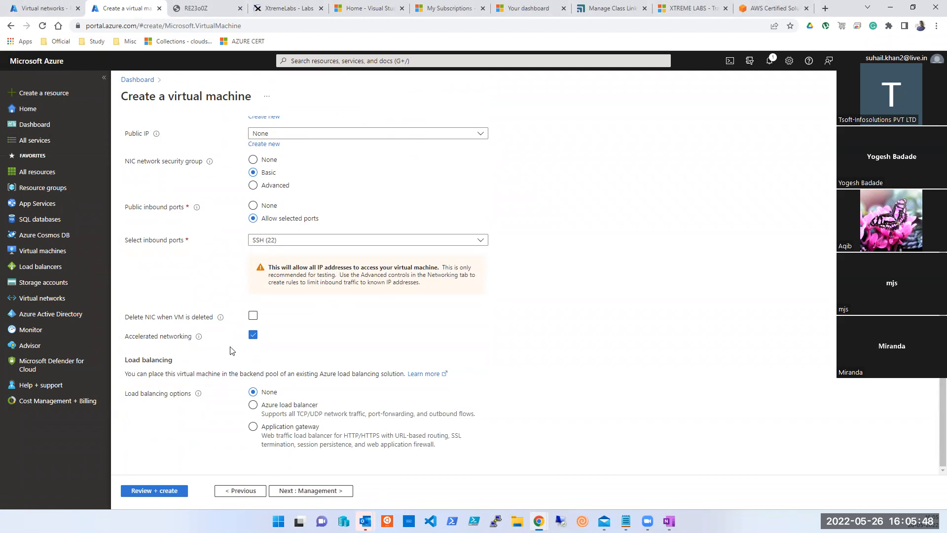
left_click(252, 335)
left_click(253, 316)
Remove SSH (22) from the allowed public inbound ports.
scroll(244, 316, "up", 1)
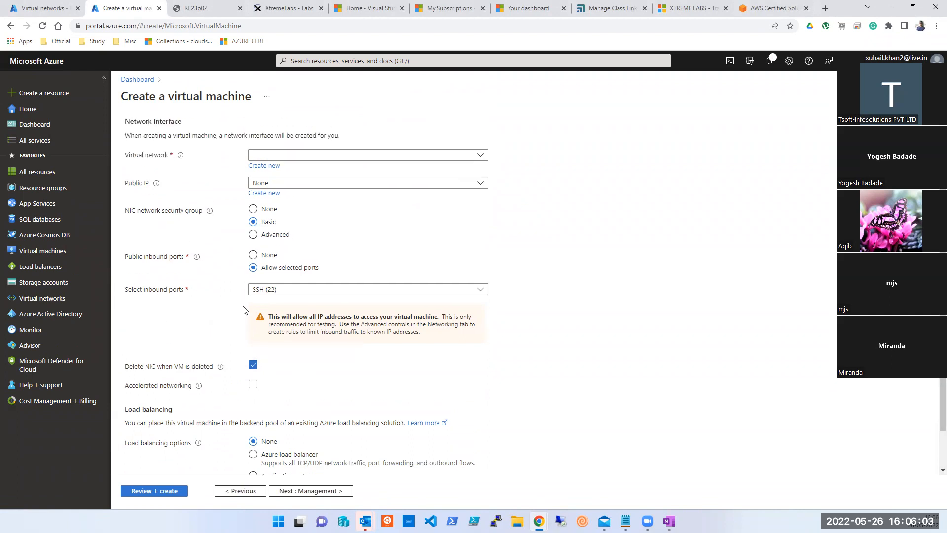
left_click(288, 292)
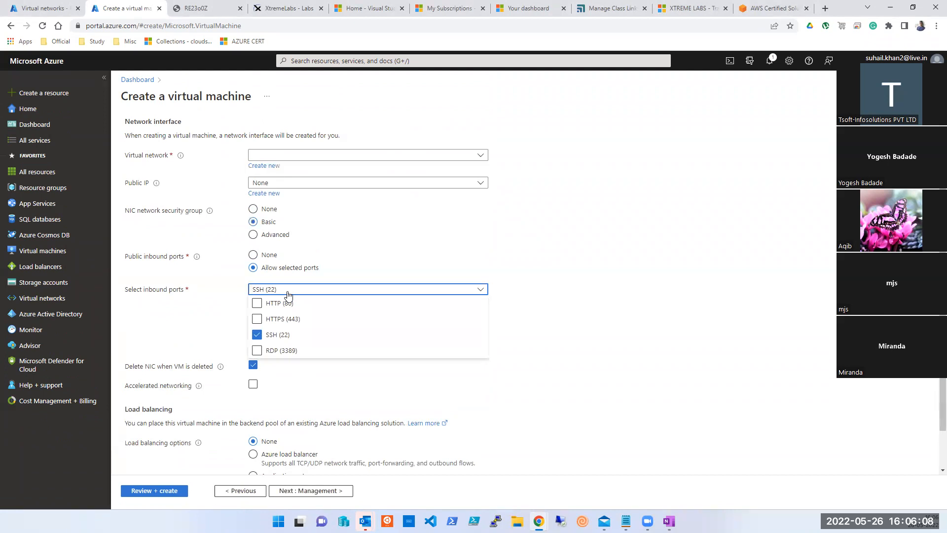
left_click(253, 255)
left_click(253, 267)
left_click(319, 291)
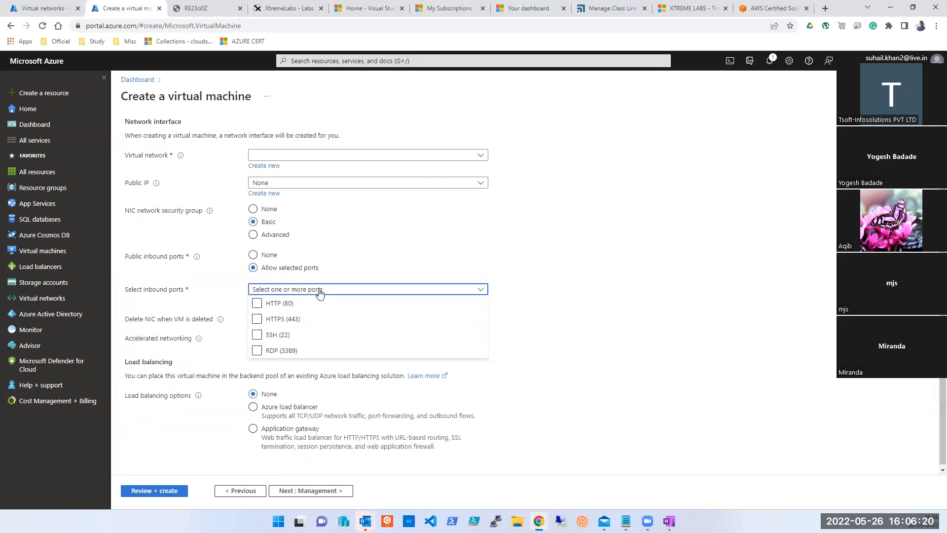
left_click(318, 291)
Set the NIC network security group to None and check existing virtual networks.
mouse_move(209, 211)
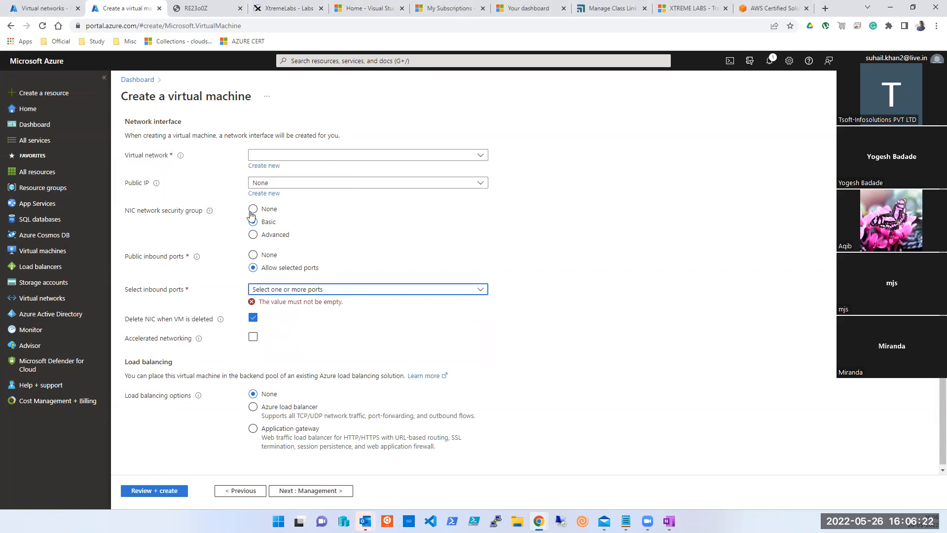
left_click(253, 209)
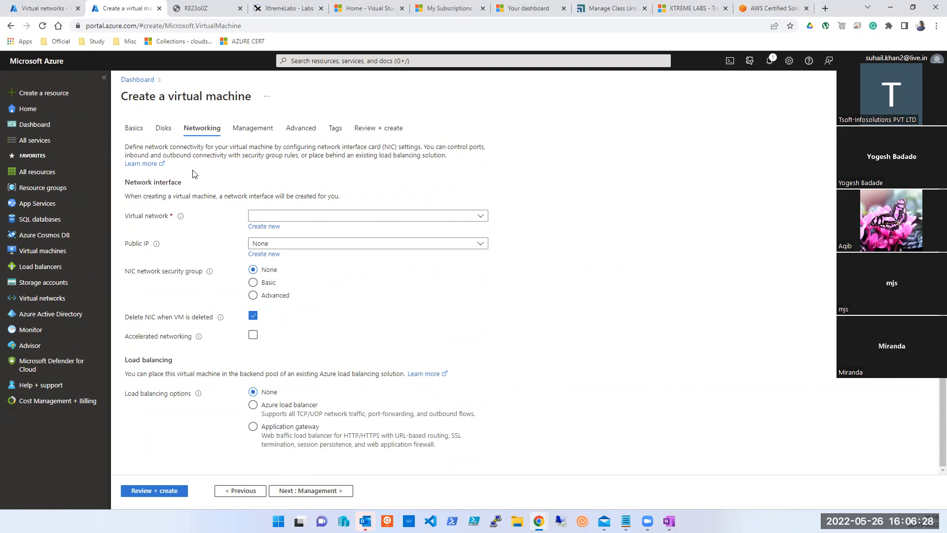
left_click(277, 217)
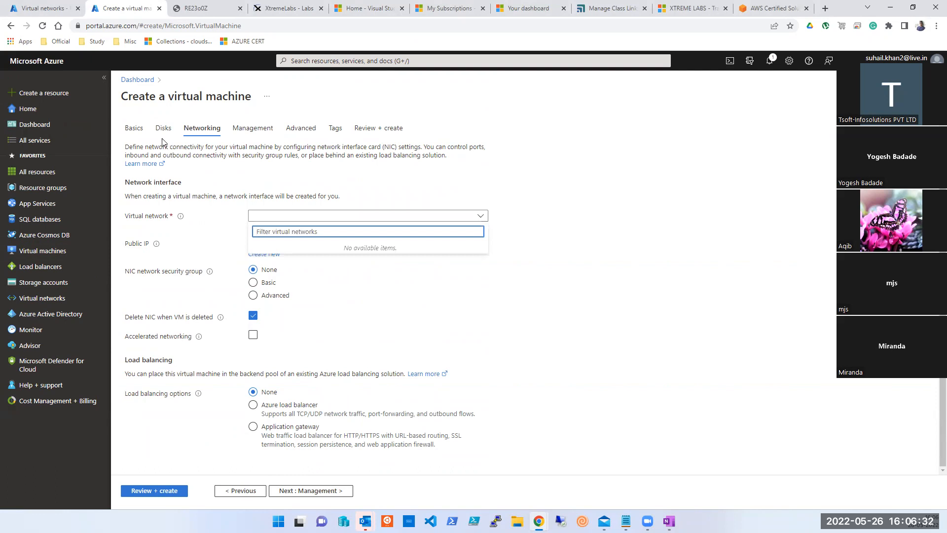
left_click(36, 11)
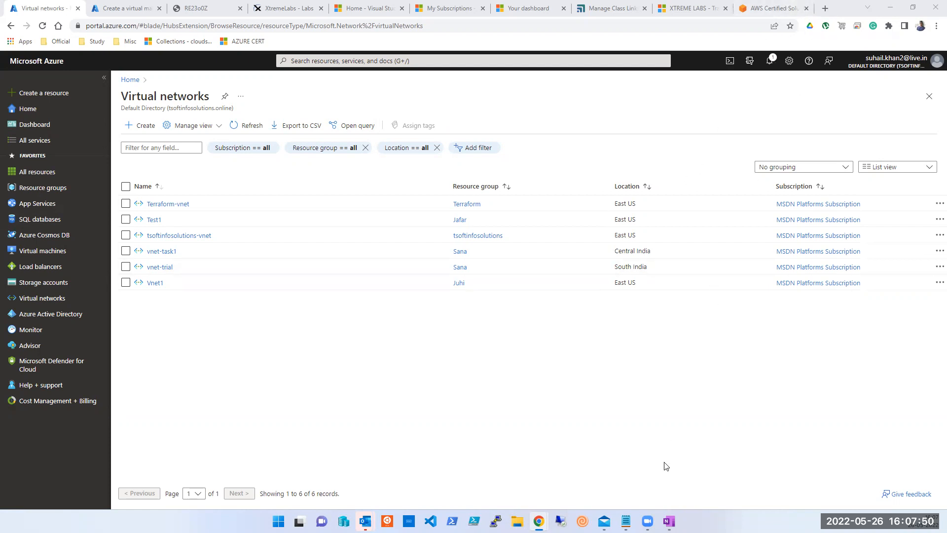
Bring up a blank Untitled Notepad window over the Virtual networks list.
left_click(626, 521)
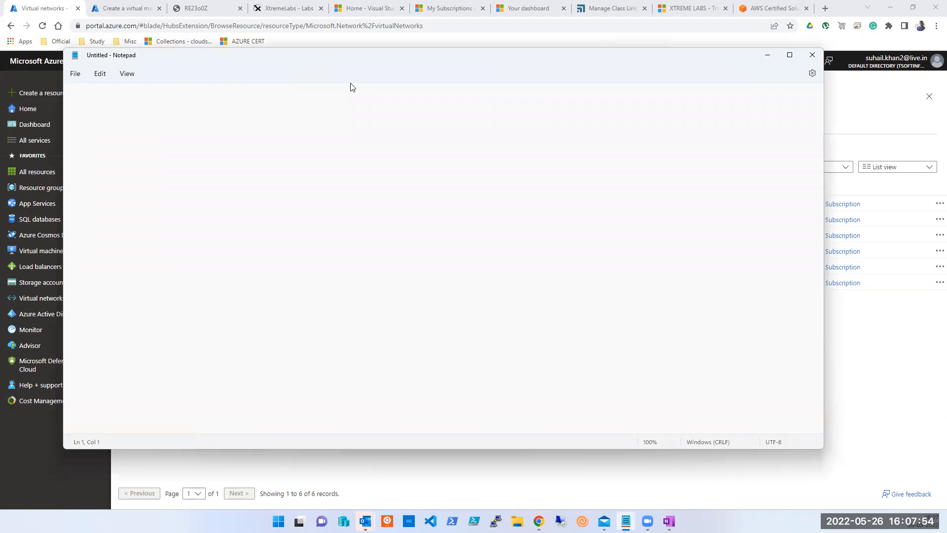
Write the notes '190 Per Dept' and '3 Dep' on two lines.
left_click_drag(352, 56, 699, 108)
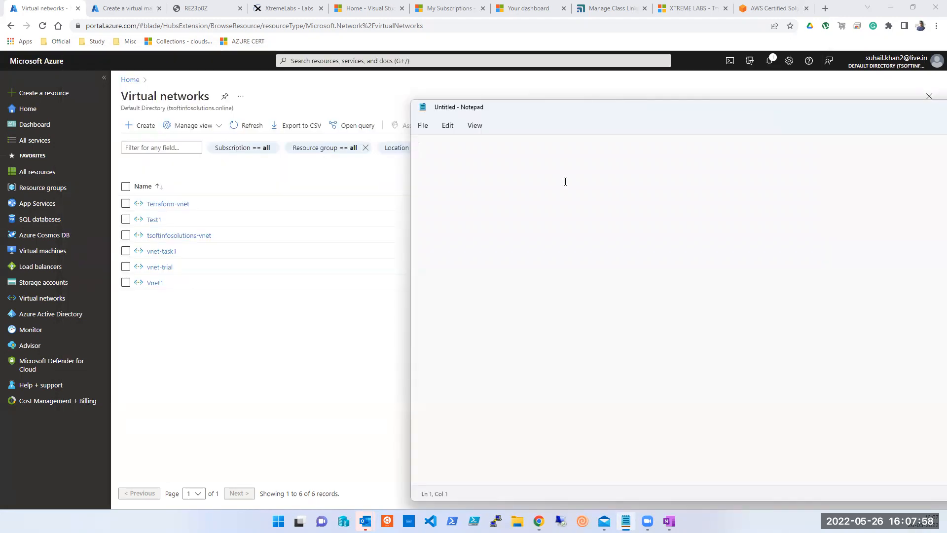
type("190  Dept")
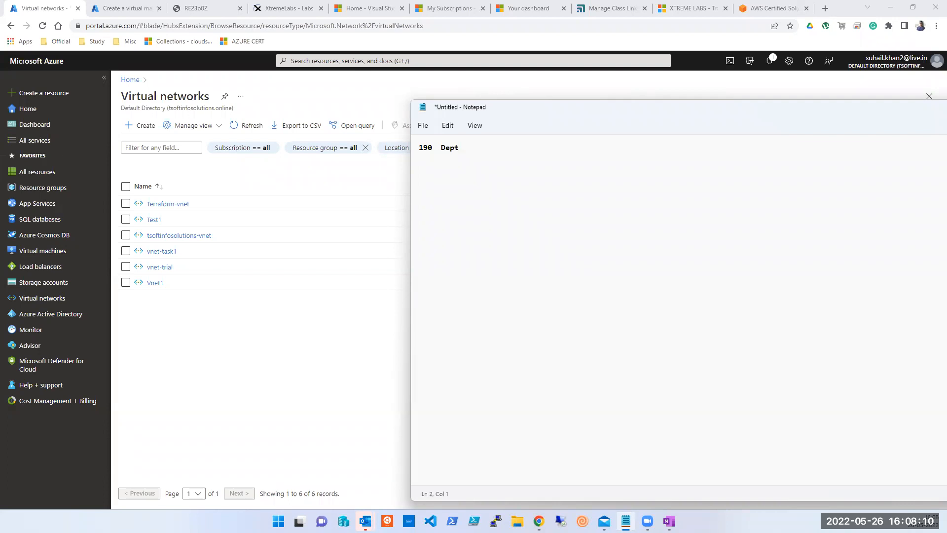
type("3")
key("Up")
type("Per")
key("Down")
type("Dep")
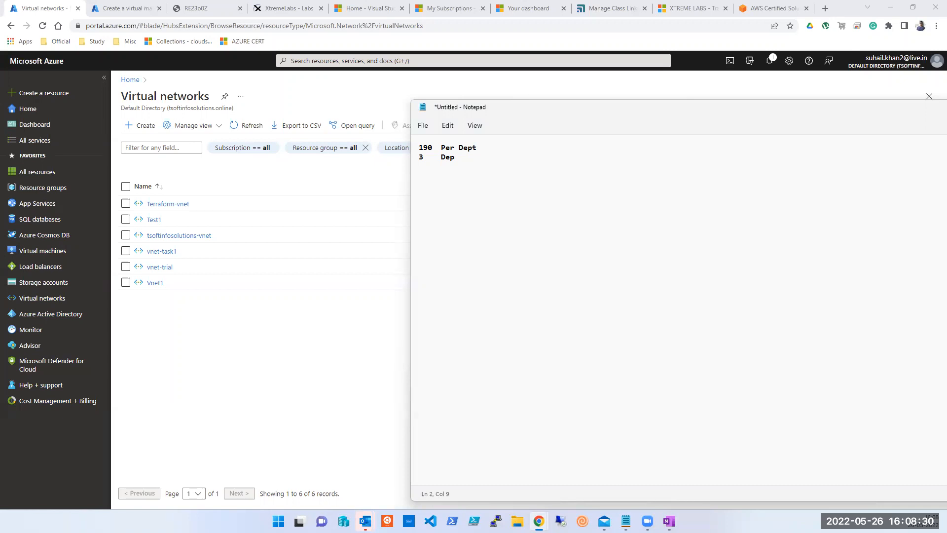
Launch Calculator by running 'calc'.
key("super+r")
type("calc")
key("Return")
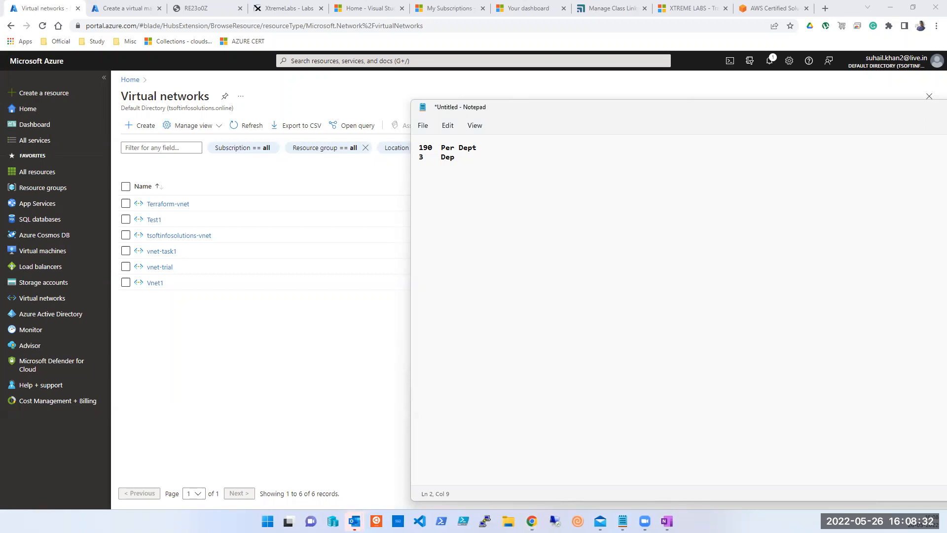
Calculate 190 × 3 = 570, then bring Notepad back in front.
type("190*3")
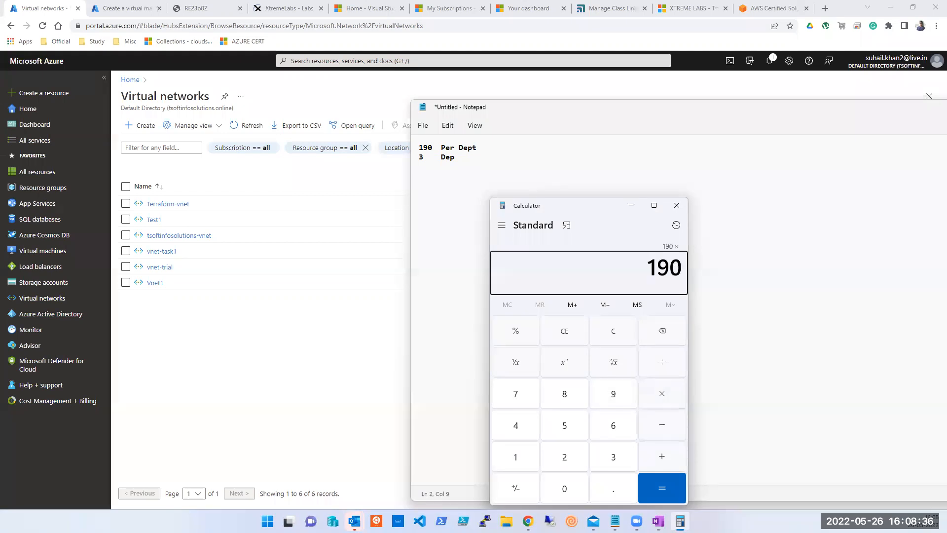
key("Return")
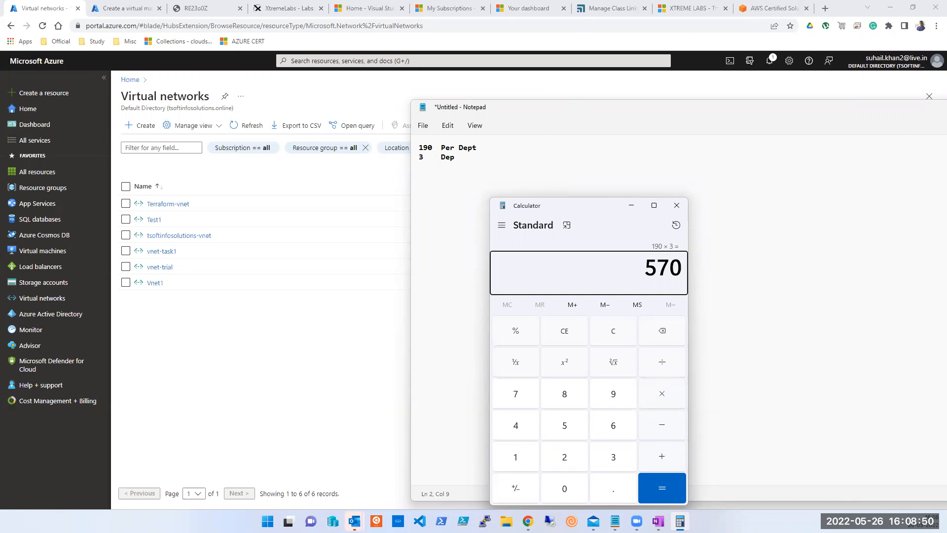
left_click(475, 166)
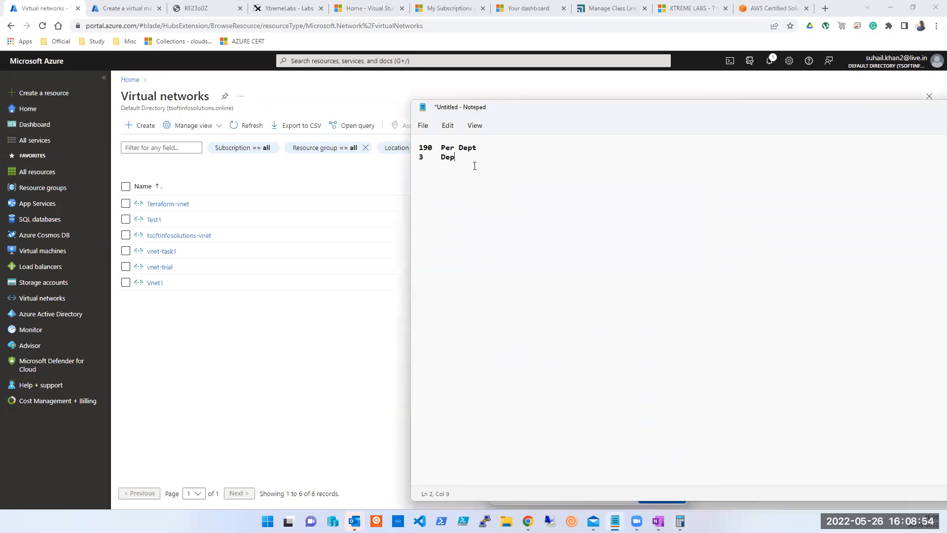
Start the subnet working with the lines '/22' and '2^n'.
type("22")
left_click(419, 175)
type("/")
type("2")
type("^n")
key("Return")
key("Return")
Add the lines 'n=?', '32-22', 'n=10' and the result 1024.
type("n=?")
key("Return")
key("Return")
type("32-22")
key("Return")
type("n=10")
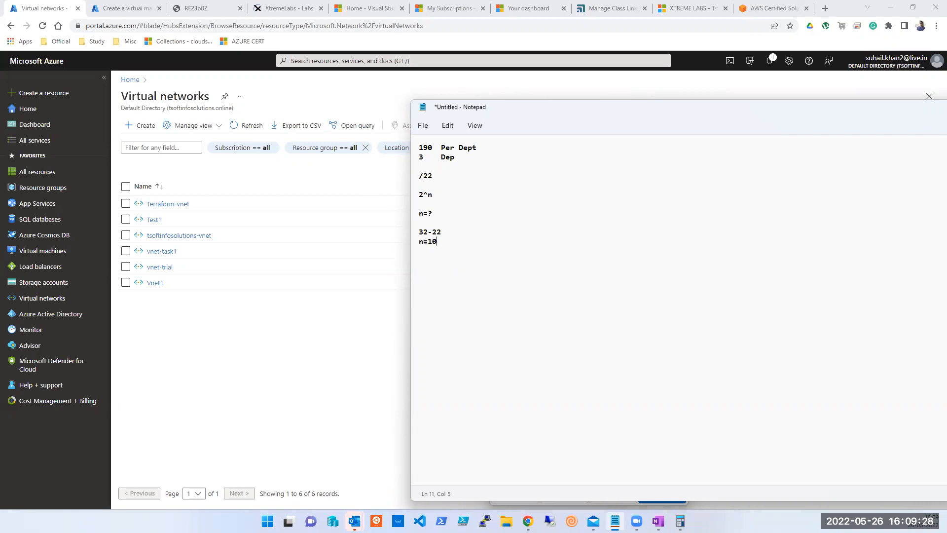
key("Return")
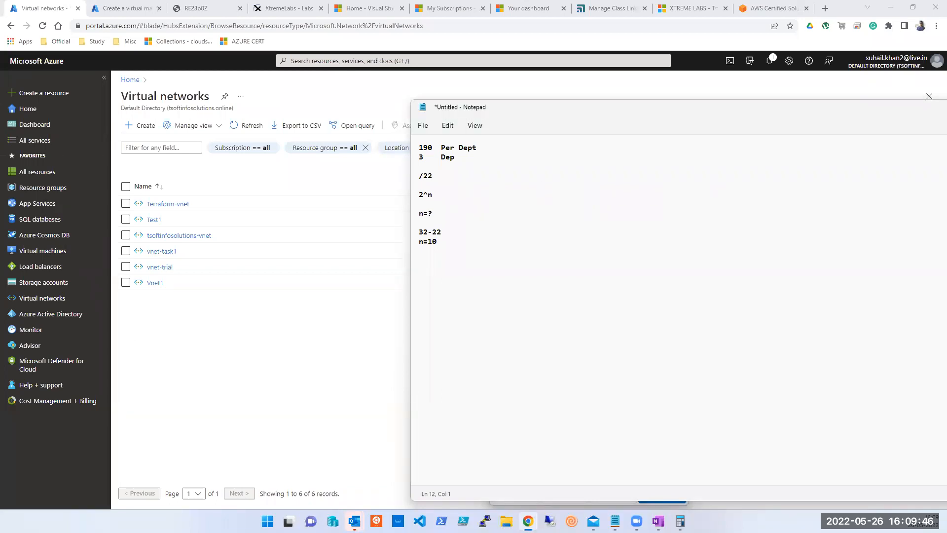
left_click(476, 262)
key("Return")
key("Return")
type("1024")
key("Return")
key("Return")
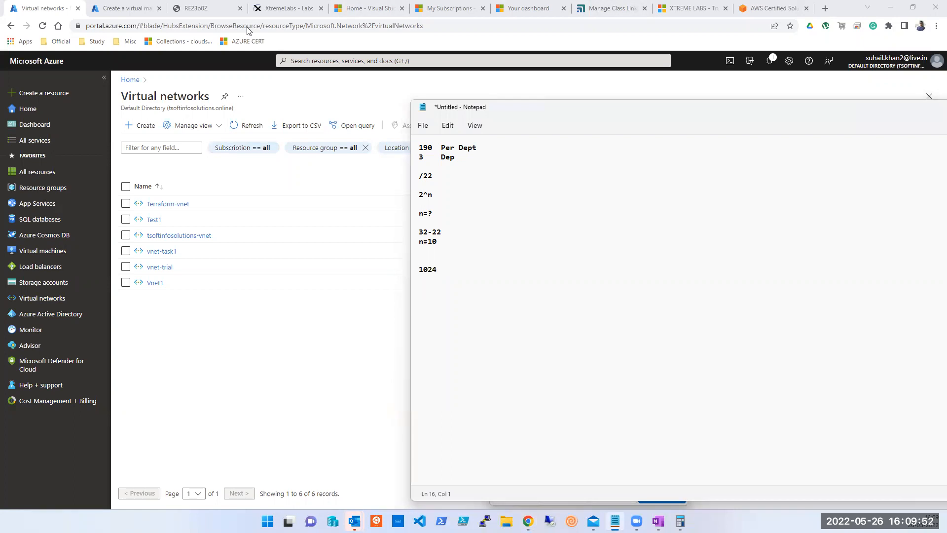
Add placeholder lines 'Dev -', 'Test -' and 'Prod -' to the note.
left_click(426, 310)
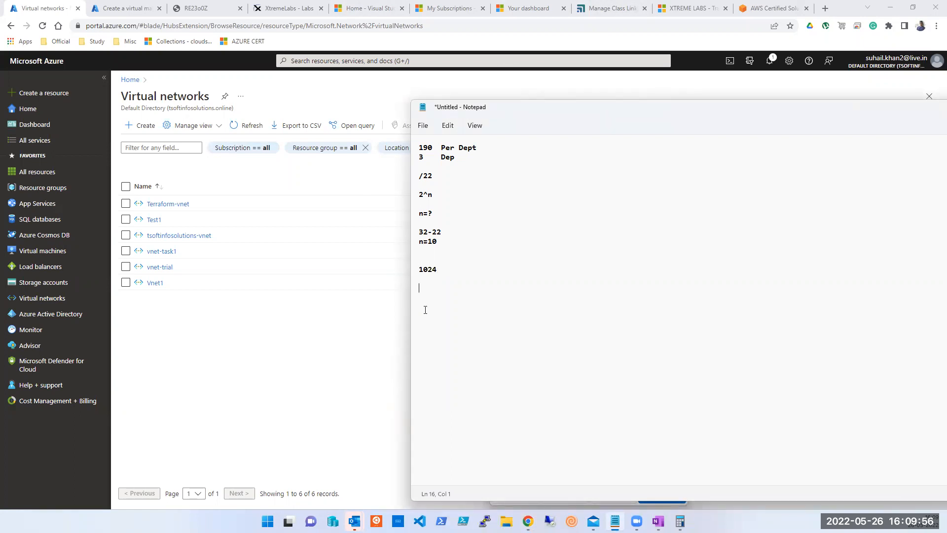
type("Prod")
type("De")
key("BackSpace")
key("BackSpace")
key("Up")
key("Return")
type("Test")
key("Return")
Insert the address lines '10.0.0.0/10' and '10.0.0.0 -' above the Dev line.
key("Return")
type("Dev  -")
key("Tab")
type("--")
key("Up")
key("Up")
key("Up")
key("Return")
key("Up")
key("Up")
type("10.0.0.0/10")
key("Return")
type("10.0.0.0")
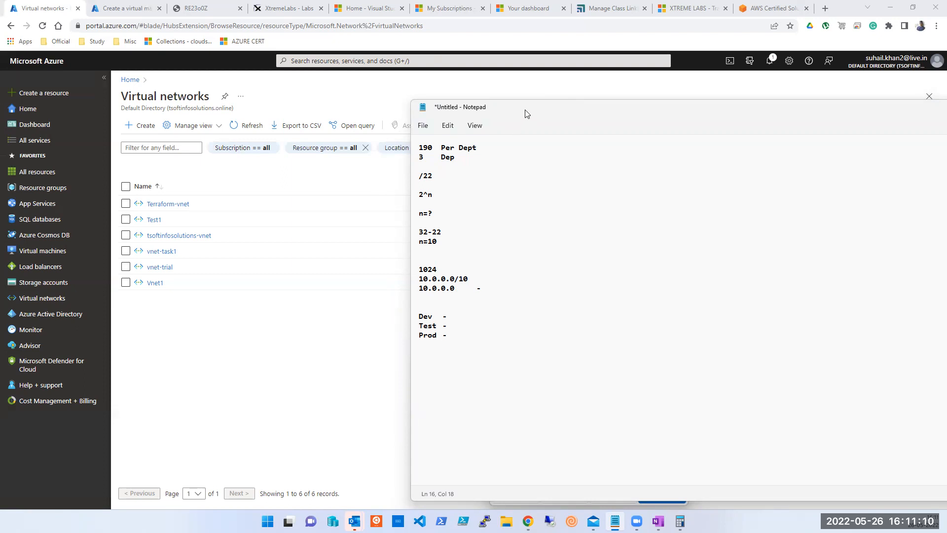
left_click_drag(523, 112, 431, 88)
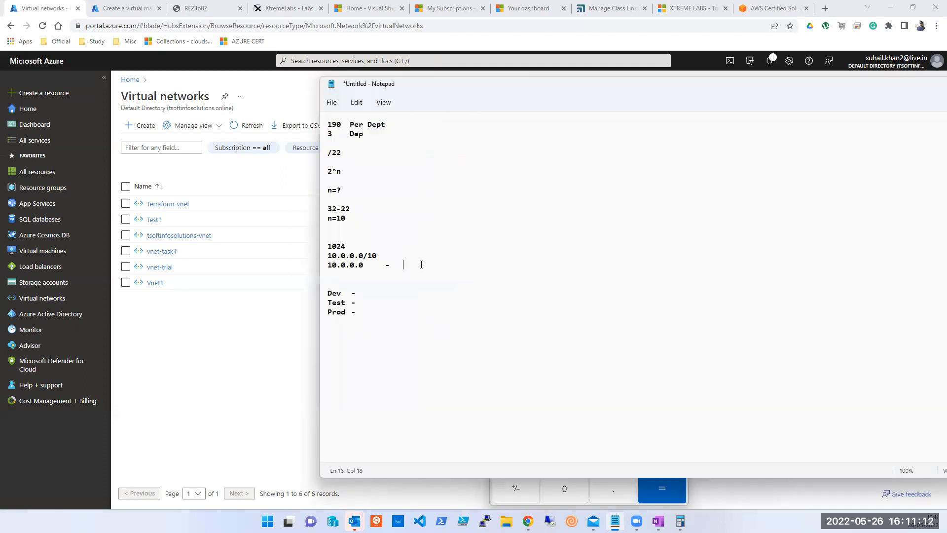
End the first range at 10.0.3.255 and add a second line, 10.0.0.0 - 10.0.0.255, with one assignee.
type("10.0.3.255")
key("Return")
type("10.0")
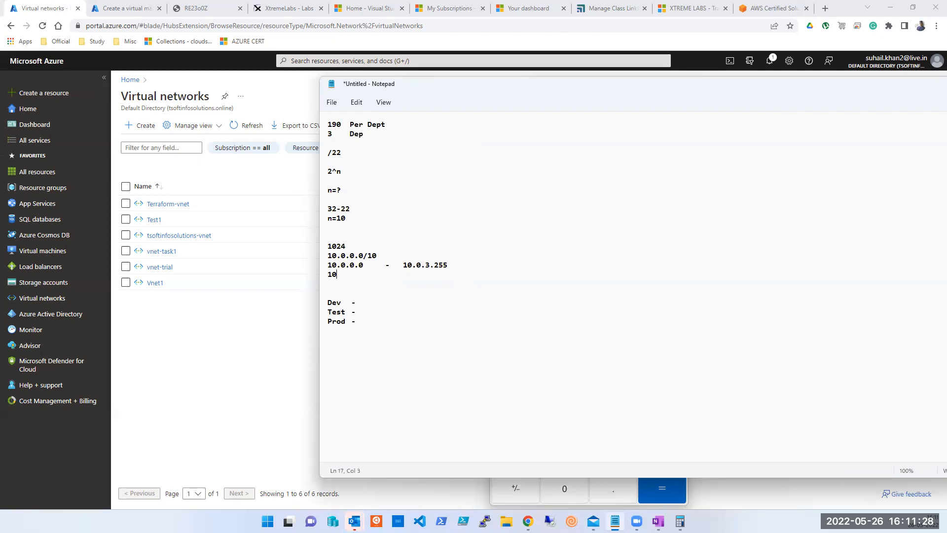
type(".0.0.")
key("BackSpace")
type("-")
key("Left")
key("Left")
key("Left")
key("Left")
key("Down")
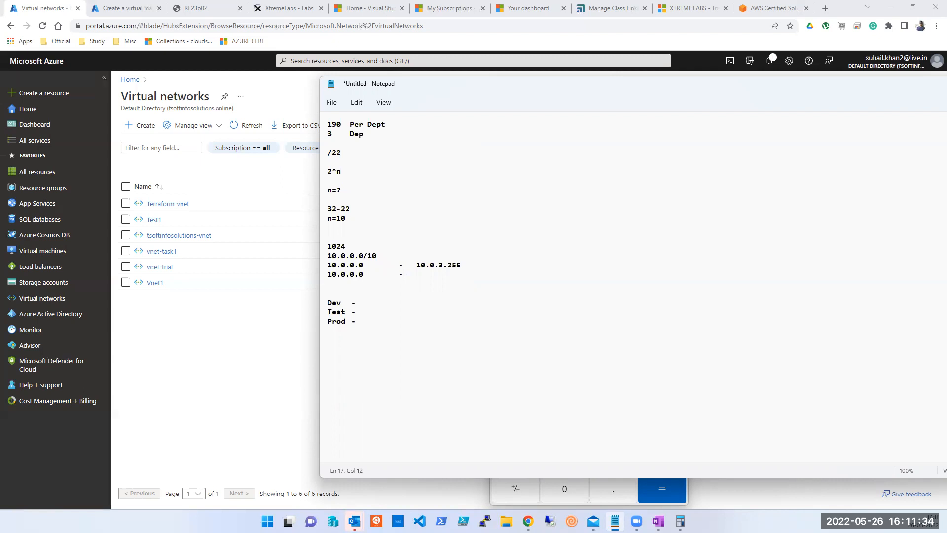
type("10.0.0.0")
key("BackSpace")
type("255   Sana")
Add the assignees' names to the first range, fix its spacing, and insert a blank line below 10.0.0.0/10.
key("Up")
type("Yogesh,")
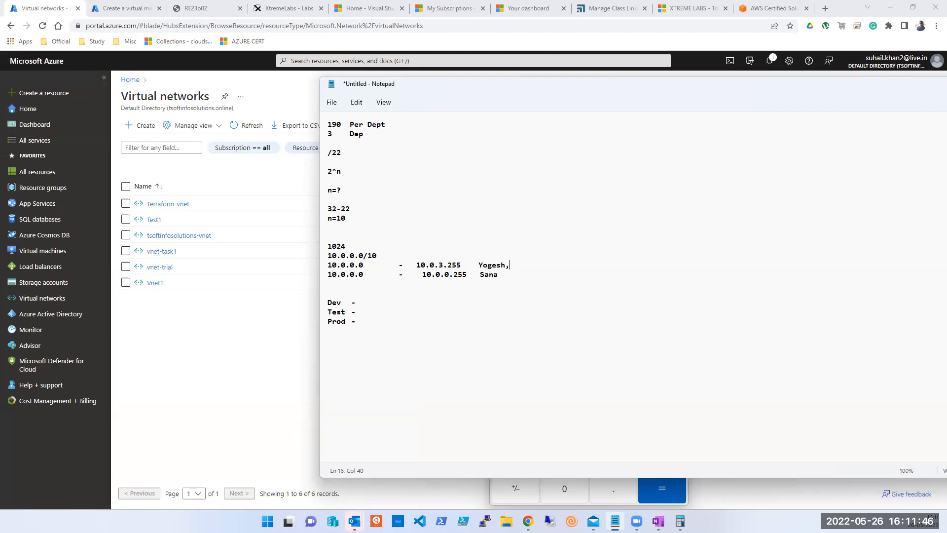
type(" Henty")
left_click(478, 265)
key("Left")
key("Left")
key("Left")
key("Left")
key("Left")
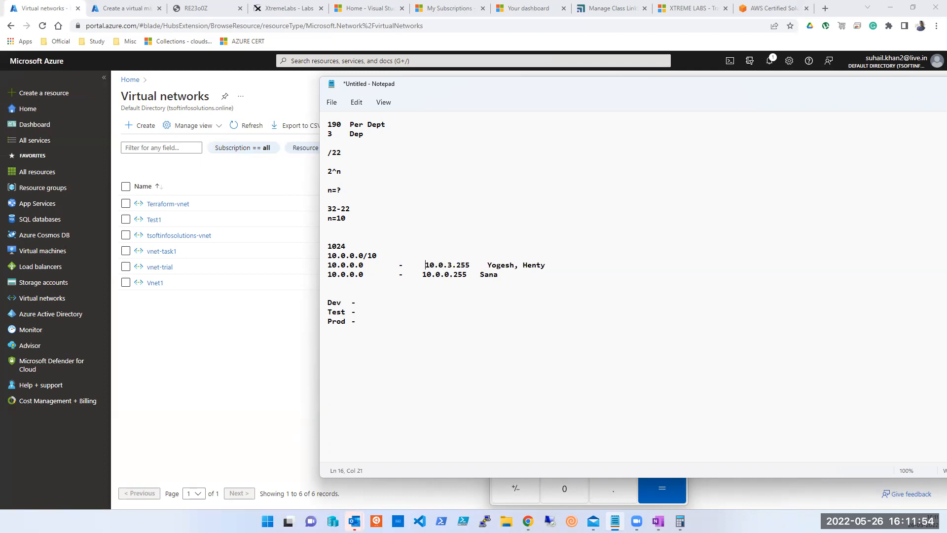
key("BackSpace")
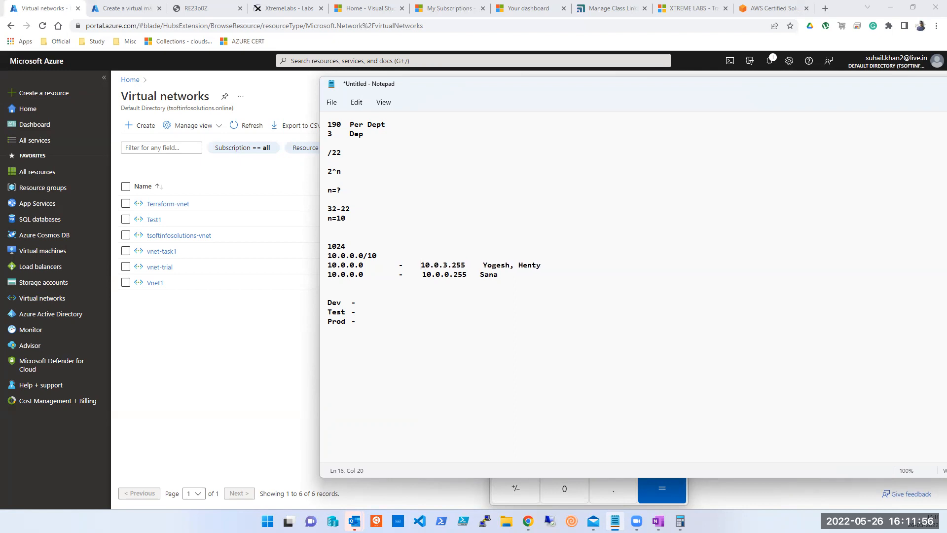
key("Right")
key("Right")
key("ctrl+Right")
type("Aqib,")
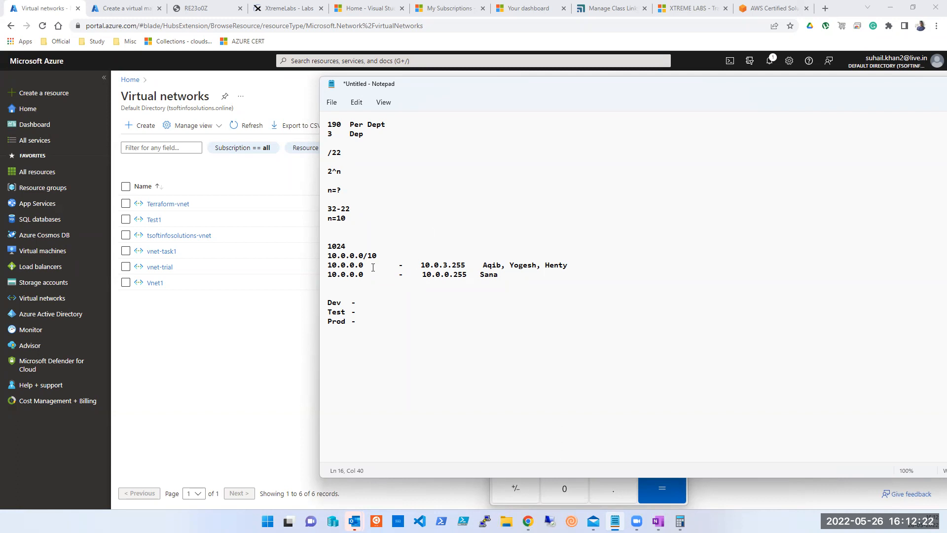
key("Return")
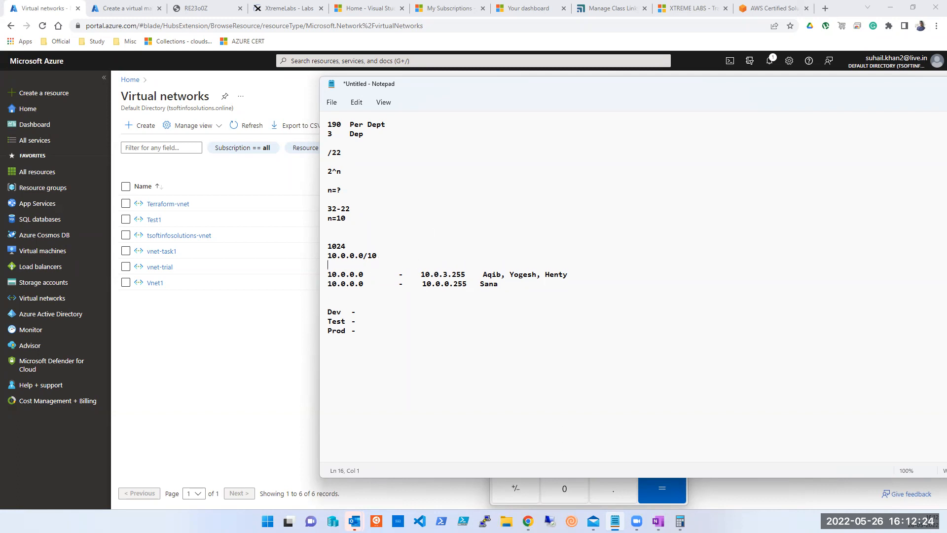
Replace the /10 prefix length with 22 so the block reads 10.0.0.0/22.
key("Up")
key("Up")
key("Left")
key("Right")
key("Right")
Check the 1024 and /22 lines, then add a blank line above Dev for a new calculation.
key("Right")
key("Down")
key("End")
key("BackSpace")
key("BackSpace")
type("22")
left_click(388, 251)
key("Up")
key("Up")
key("Down")
key("Down")
key("Right")
key("Right")
key("Right")
key("Right")
key("Right")
key("Right")
key("Down")
key("shift+Home")
key("Down")
key("Down")
key("Right")
key("Right")
key("Right")
key("Right")
key("Up")
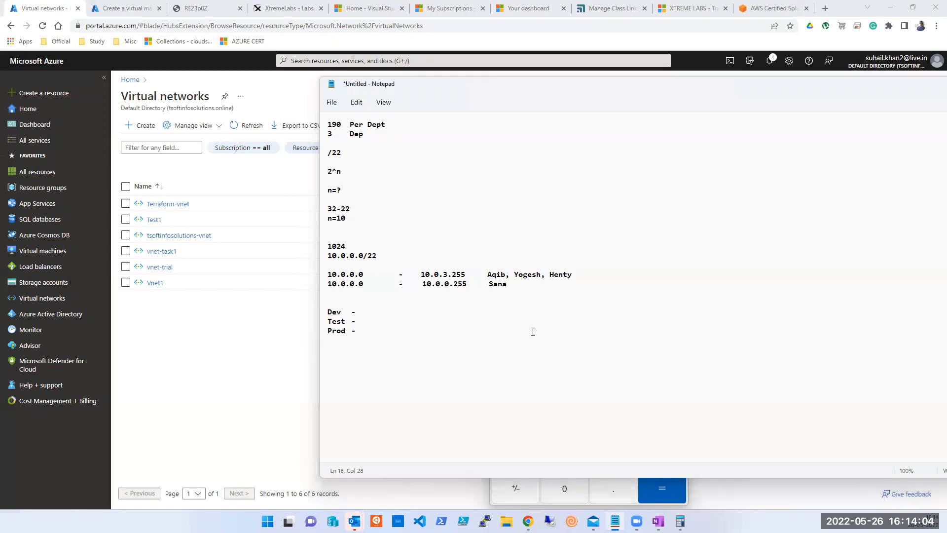
left_click(528, 288)
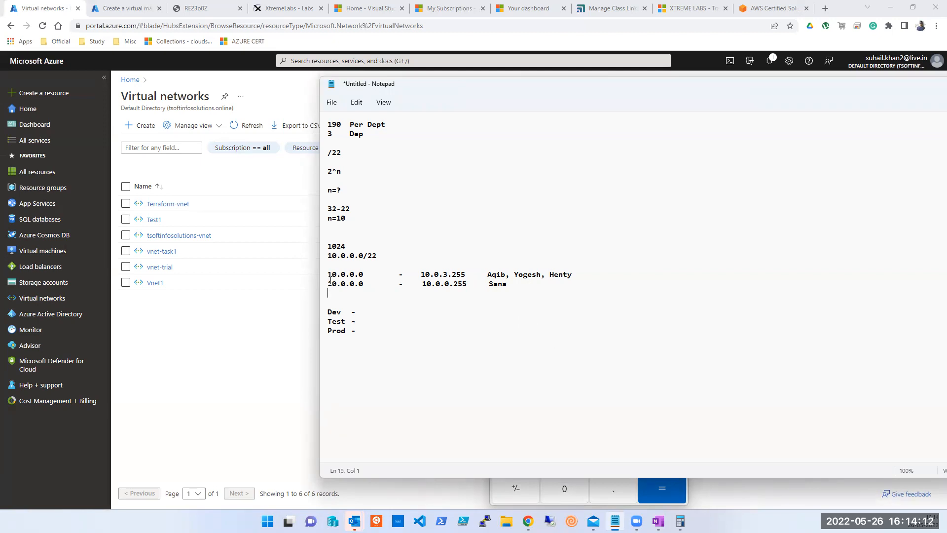
key("Return")
Write 10.0.0.0 10.0.0.255 = 256 and compute 1024 - 256 in Calculator.
type("10.0.0.0   ")
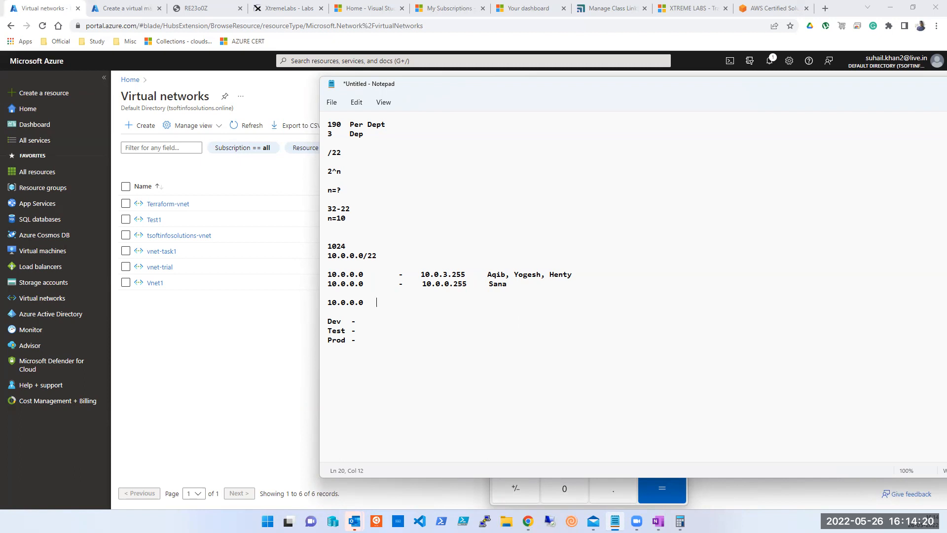
type("10.0.0.255        =")
key("Left")
key("shift+Right")
key("shift+Right")
key("shift+Right")
key("End")
type("256")
left_click(574, 494)
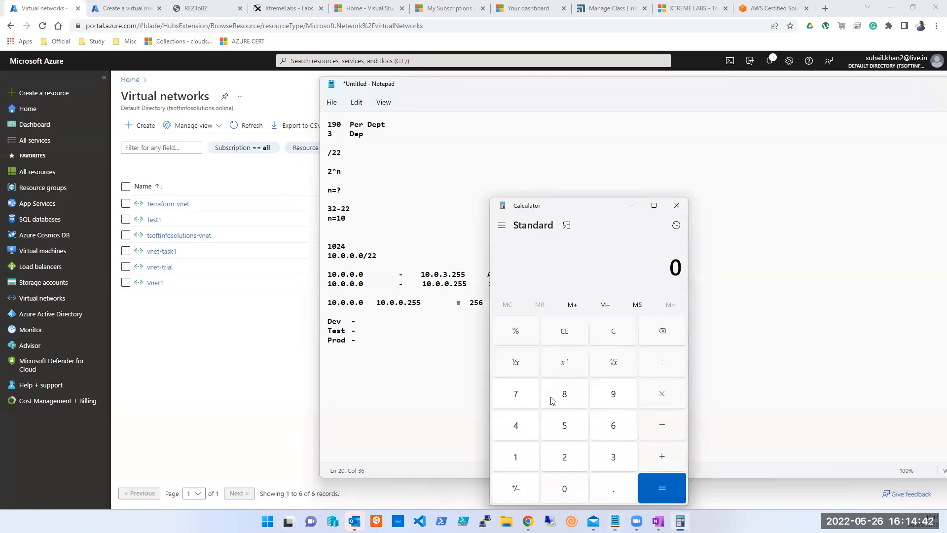
type("1024 - 256")
key("Return")
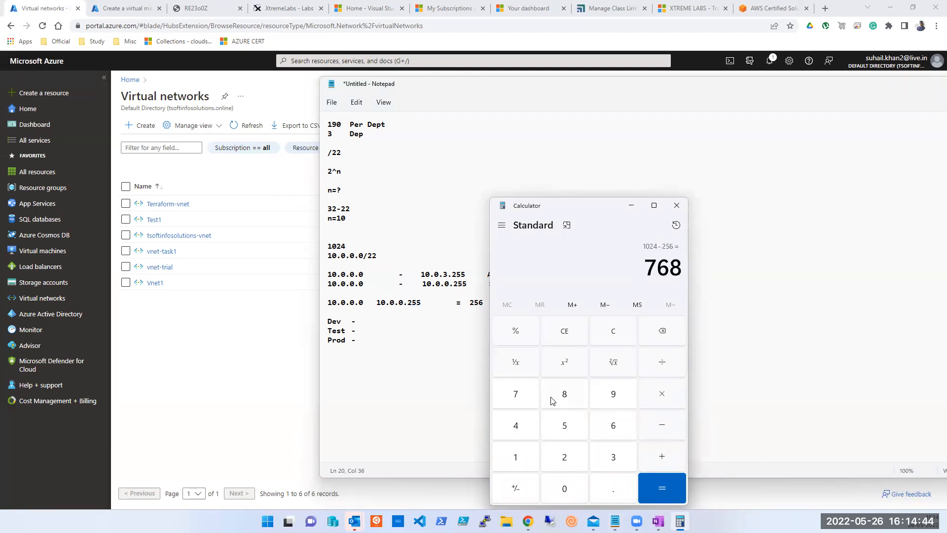
left_click(467, 325)
left_click(483, 303)
key("alt+Tab")
left_click(484, 302)
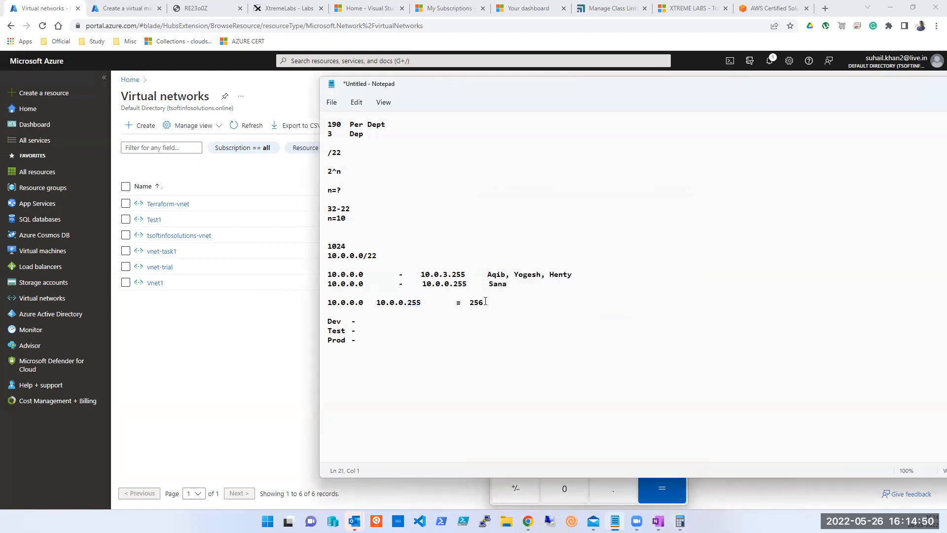
Add the line 10.0.1.0 10.0.1.255 = 256 and subtract another 256 from 768 in Calculator.
key("Return")
type("10.0.")
type("1.")
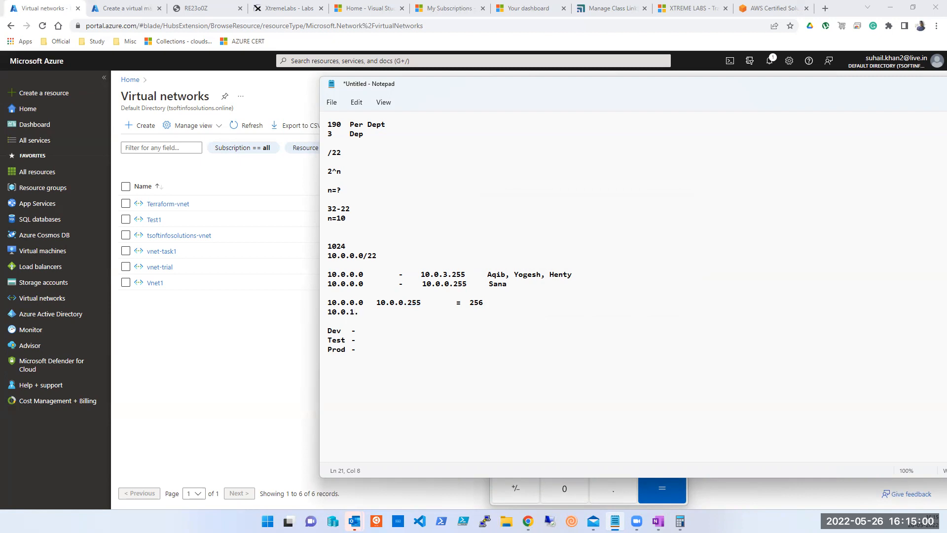
type("0   10.0.1.255")
key("alt+Tab")
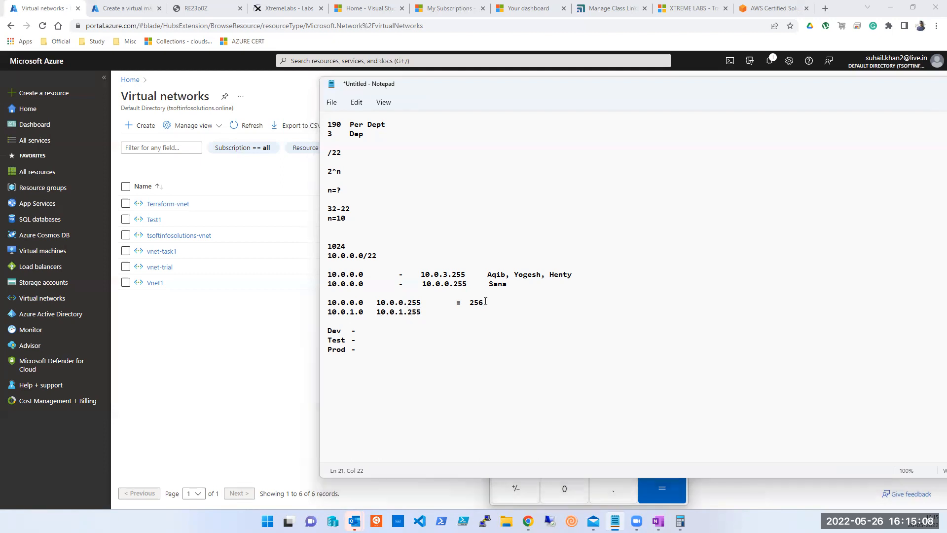
key("alt+Tab")
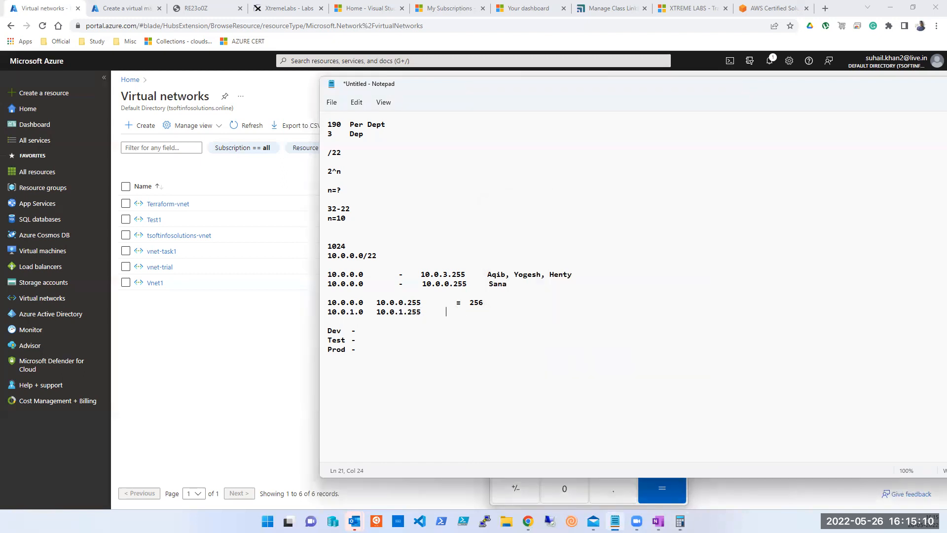
type("= 256")
key("Return")
key("alt+Tab")
type("-256")
key("Return")
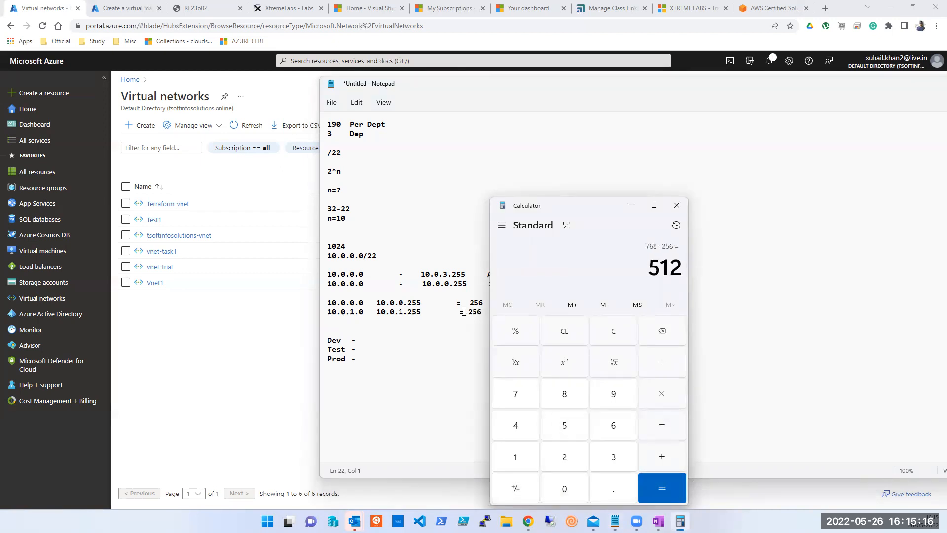
key("alt+Tab")
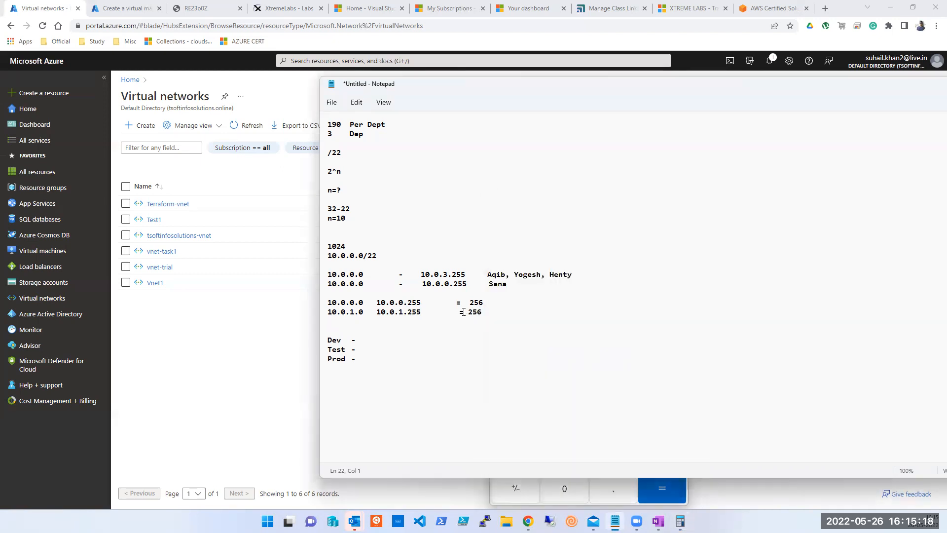
Add the line 10.0.2.0 10.0.2.255 = 256 and subtract 256 from the remaining 512.
type("10.0.2.0   10.0.2.255  =    256")
key("Return")
key("alt+Tab")
key("minus")
type("256")
key("Return")
key("alt+Tab")
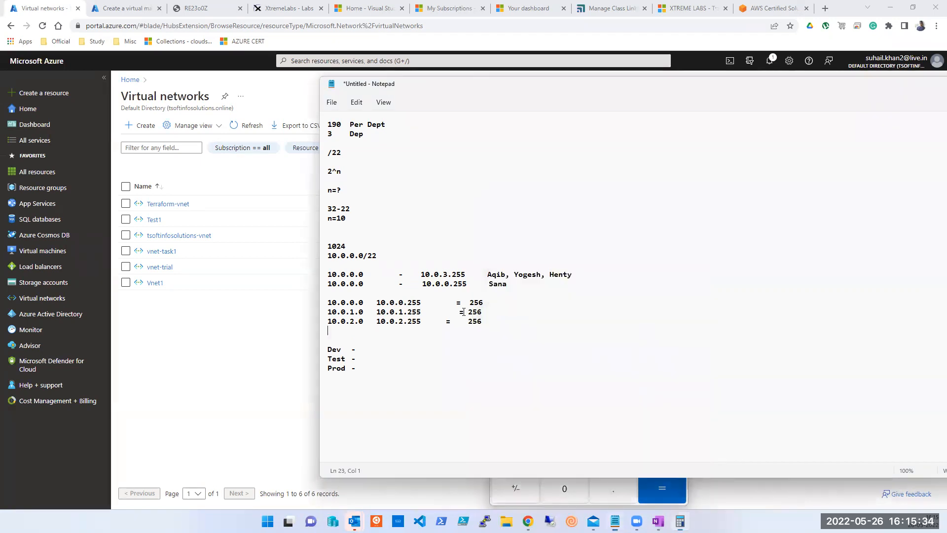
Add the final line 10.0.3.0 10.0.3.255 = 256, verify in Calculator, and select the full range line.
type("10.0.3.0   10.0.3.255")
key("Tab")
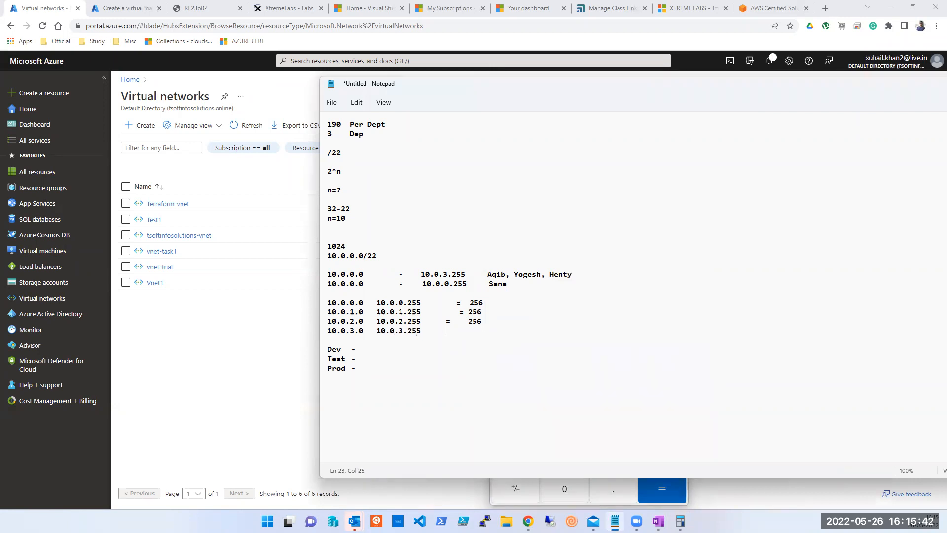
type("=  256")
key("Left")
key("alt+Tab")
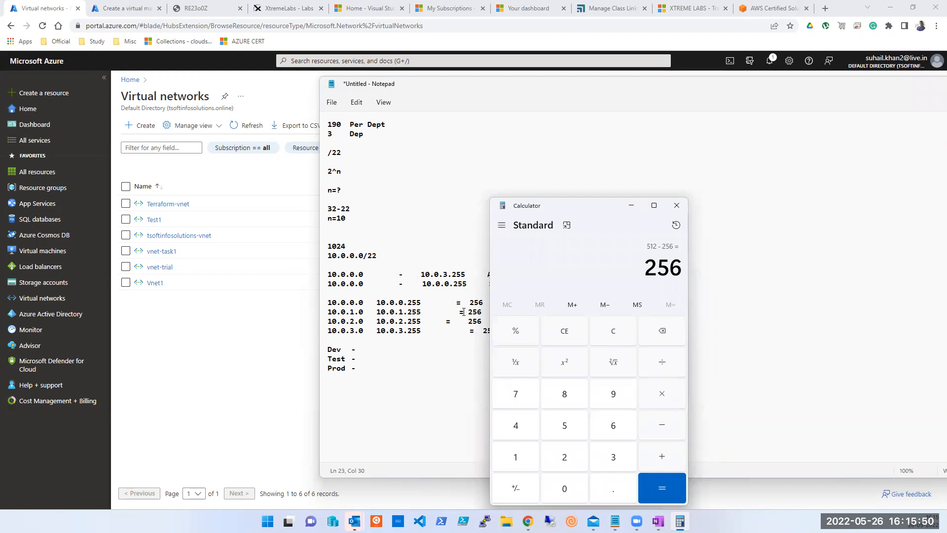
key("alt+Tab")
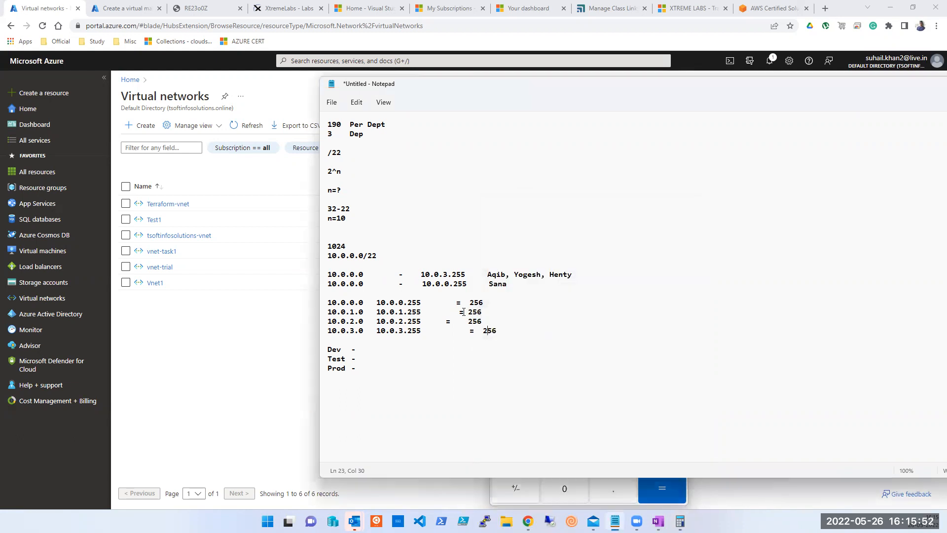
left_click_drag(469, 274, 316, 275)
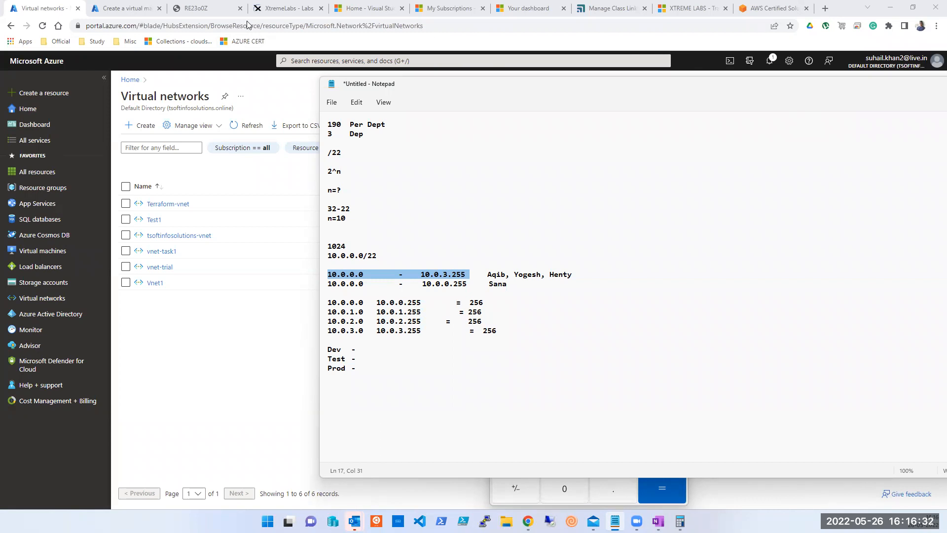
Deselect the range line and bring the Azure portal's Virtual networks list to the front.
left_click(473, 383)
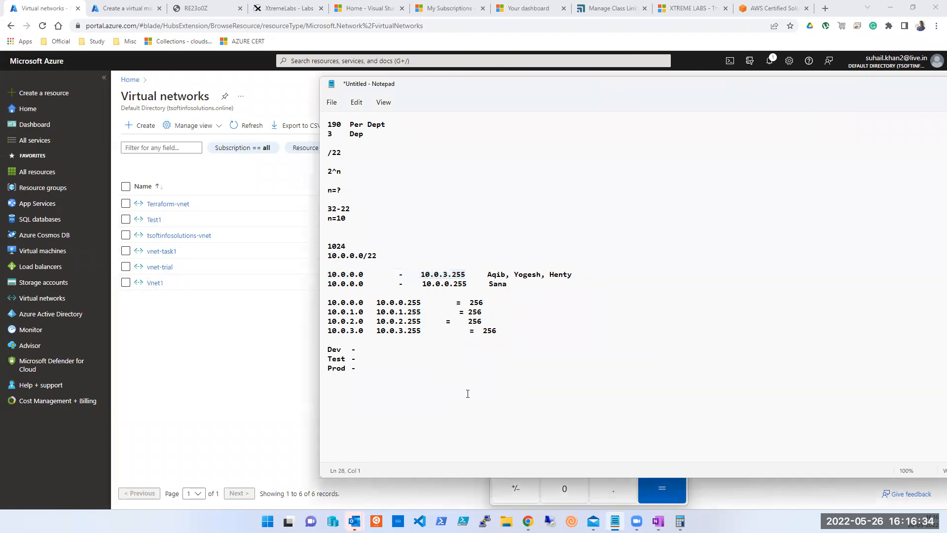
left_click(182, 319)
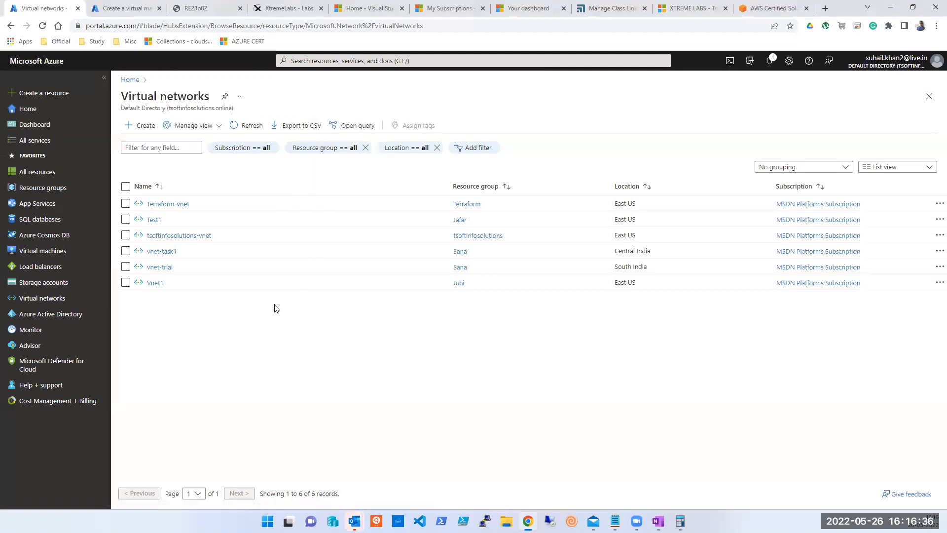
Open Vnet1 with the list pane collapsed to see its East US, 10.1.0.0/22 overview.
left_click(158, 282)
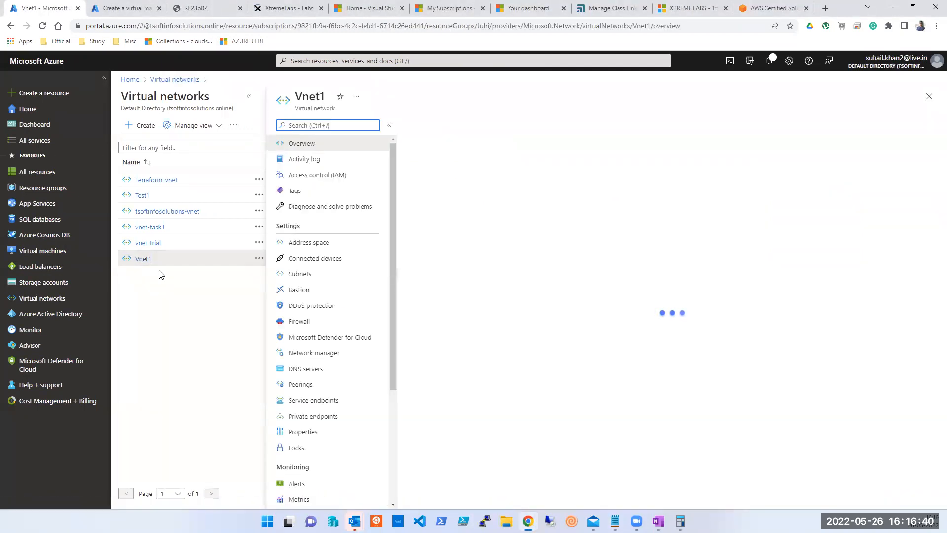
left_click(247, 98)
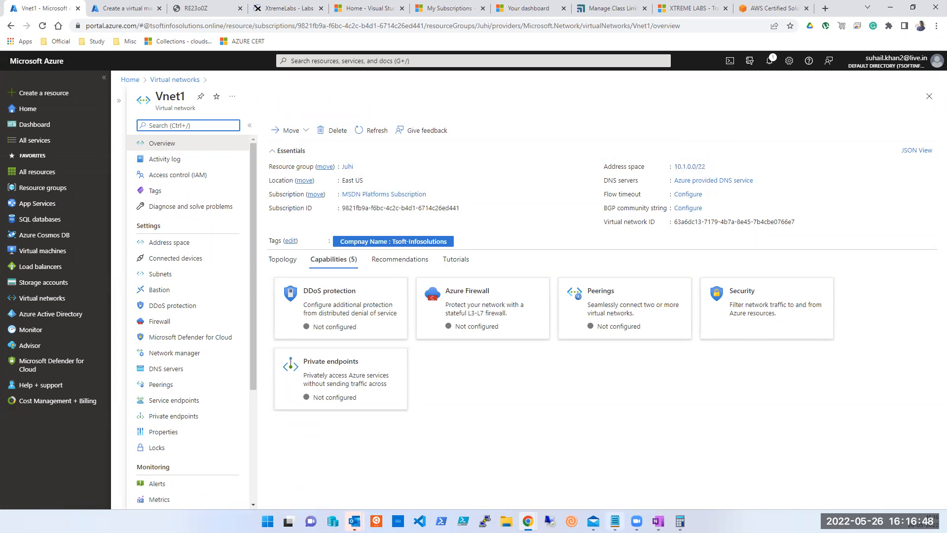
left_click(615, 521)
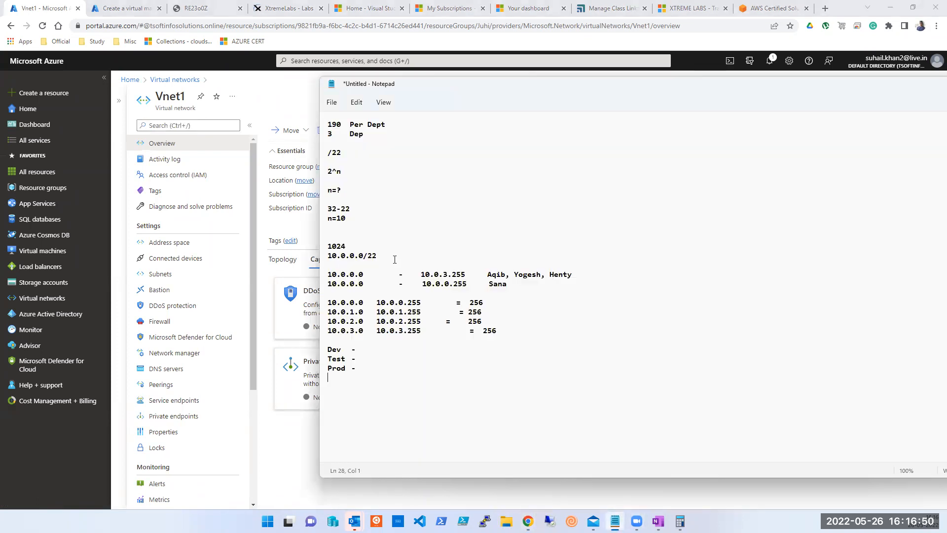
left_click(306, 429)
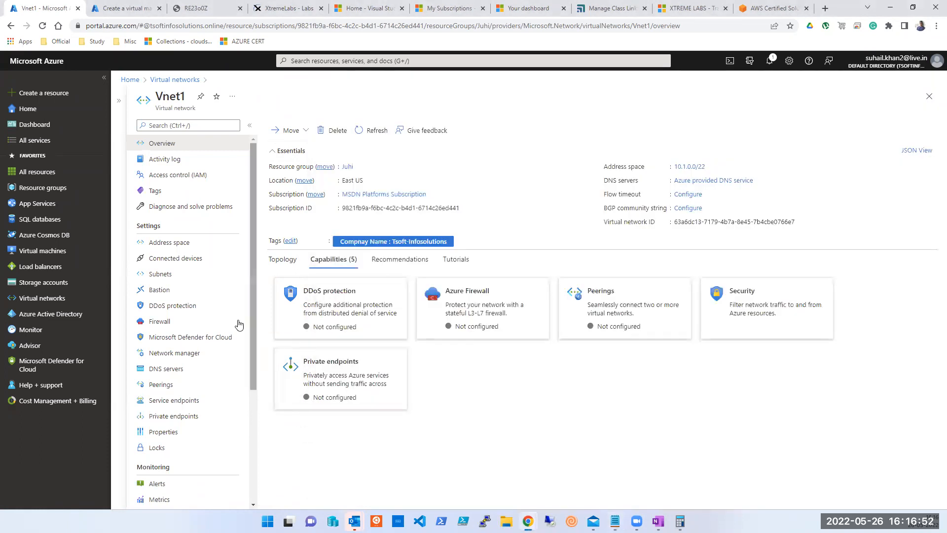
Compare Vnet1's Development, Testing and Production /24 subnets with the Notepad range notes.
left_click(162, 280)
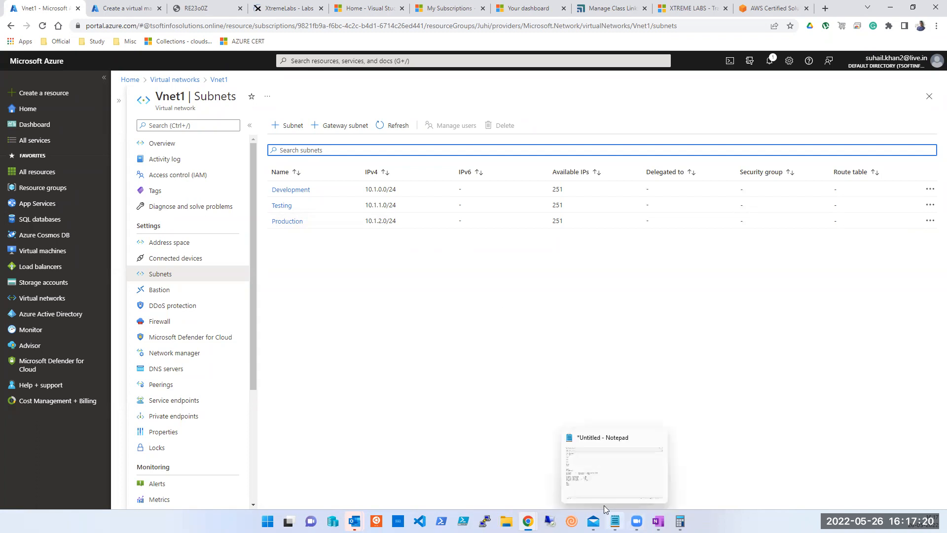
left_click(615, 521)
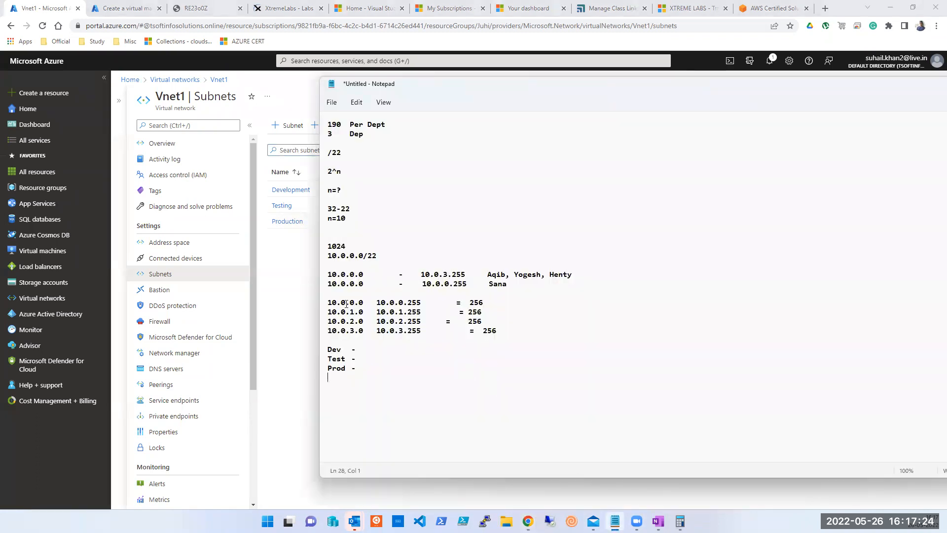
left_click(346, 313)
left_click(349, 323)
left_click_drag(505, 331, 388, 328)
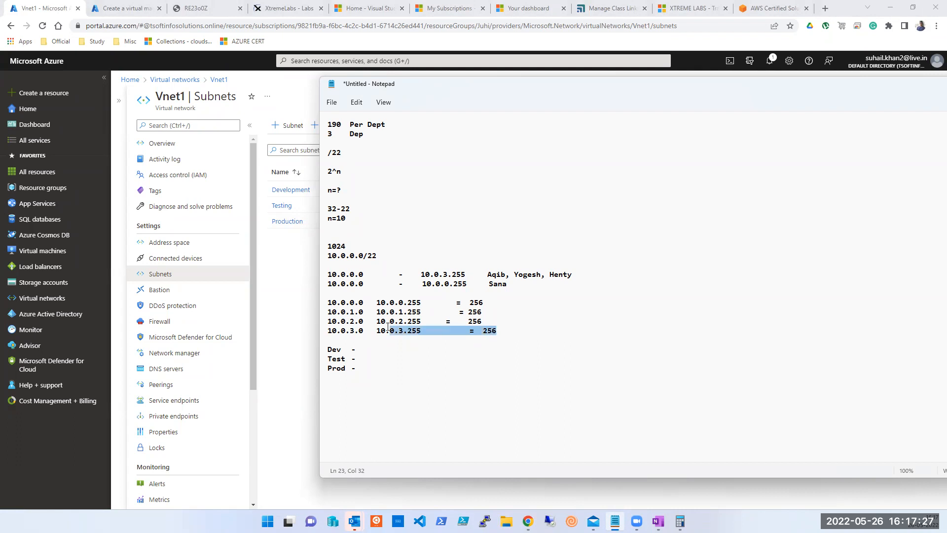
left_click(292, 312)
key("alt+Tab")
left_click(299, 312)
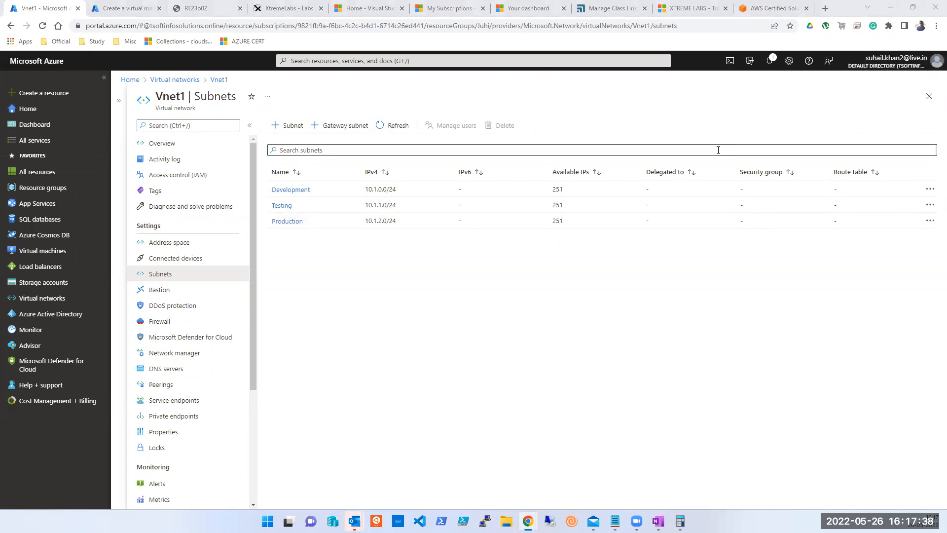
Close the Vnet1 blade and open the vnet-trial virtual network from the list.
left_click(929, 95)
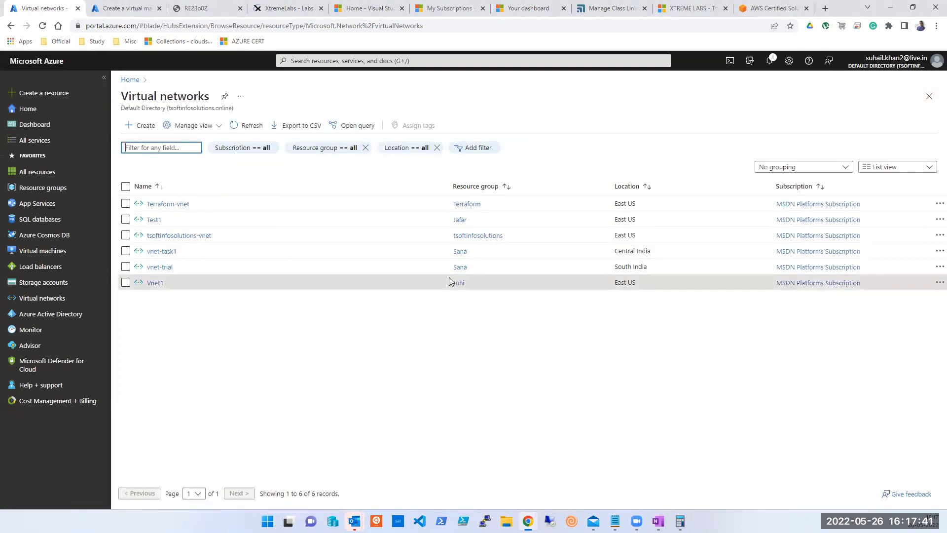
left_click(159, 268)
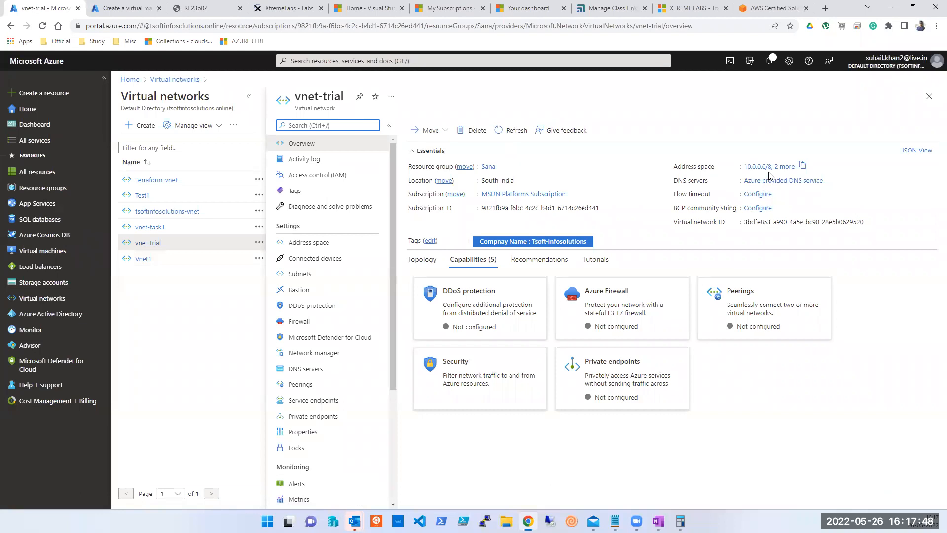
left_click(786, 167)
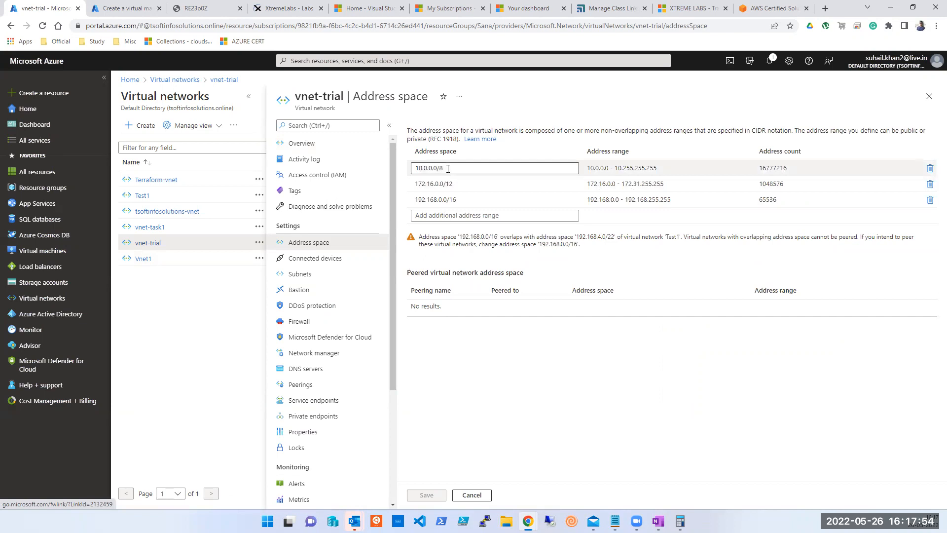
left_click(302, 275)
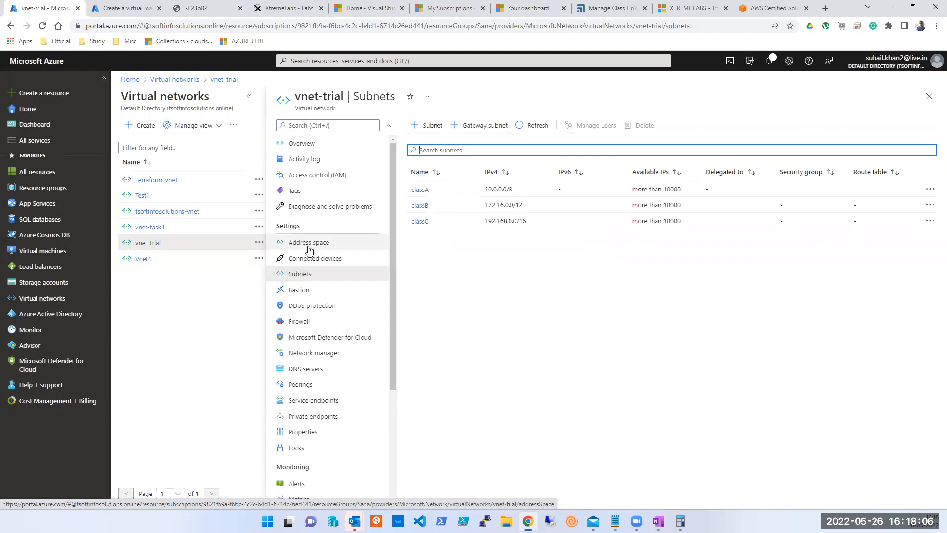
left_click(309, 250)
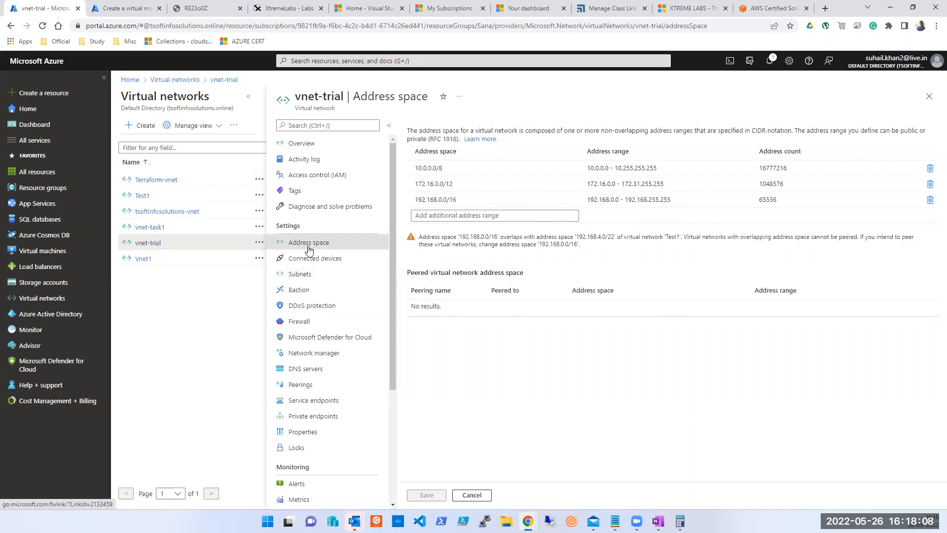
left_click(309, 150)
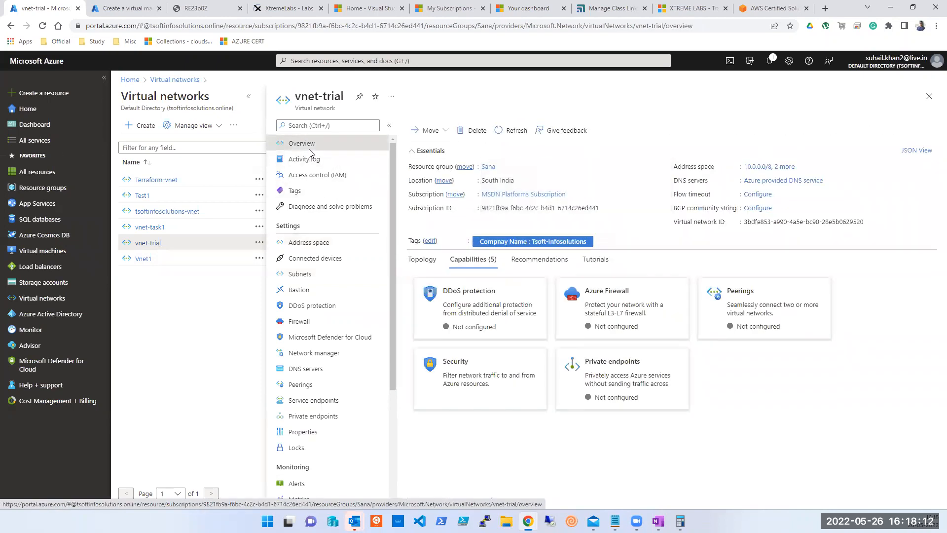
left_click(930, 98)
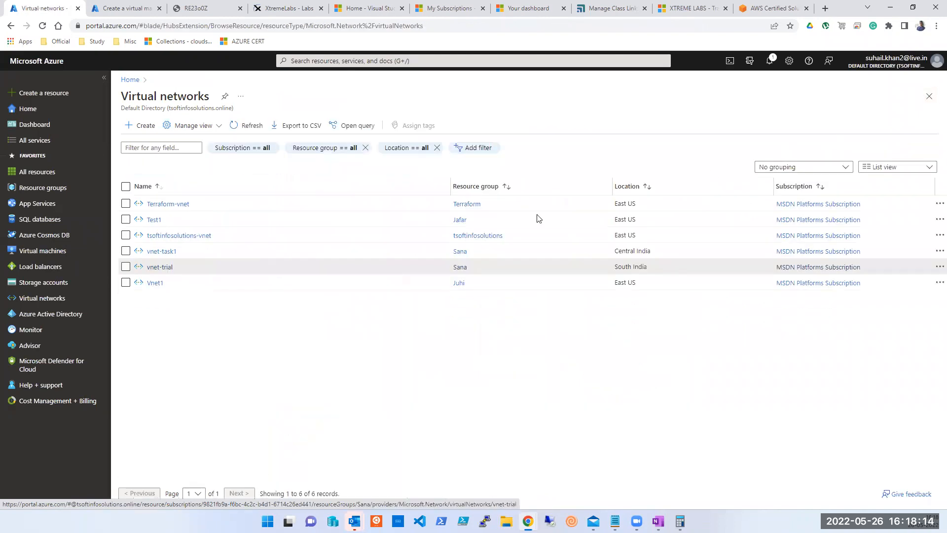
left_click(167, 253)
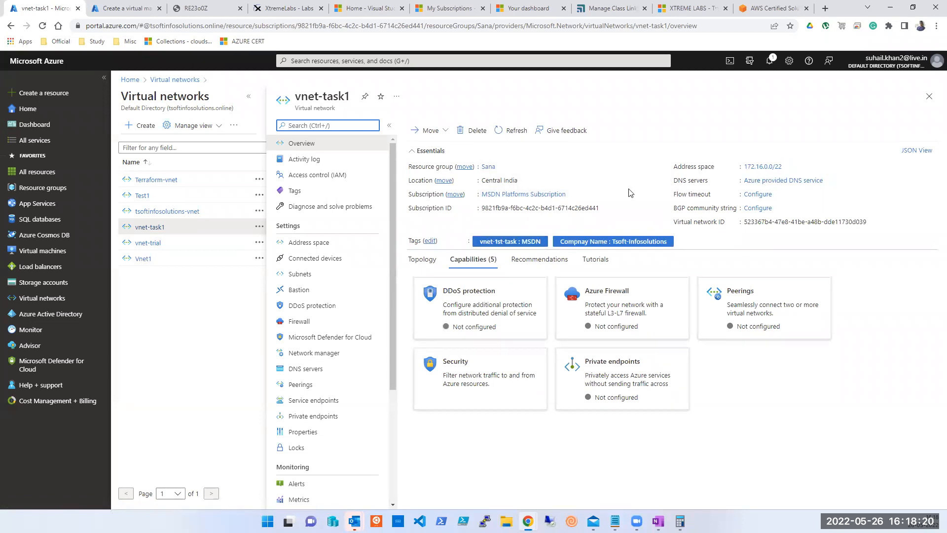
left_click(295, 244)
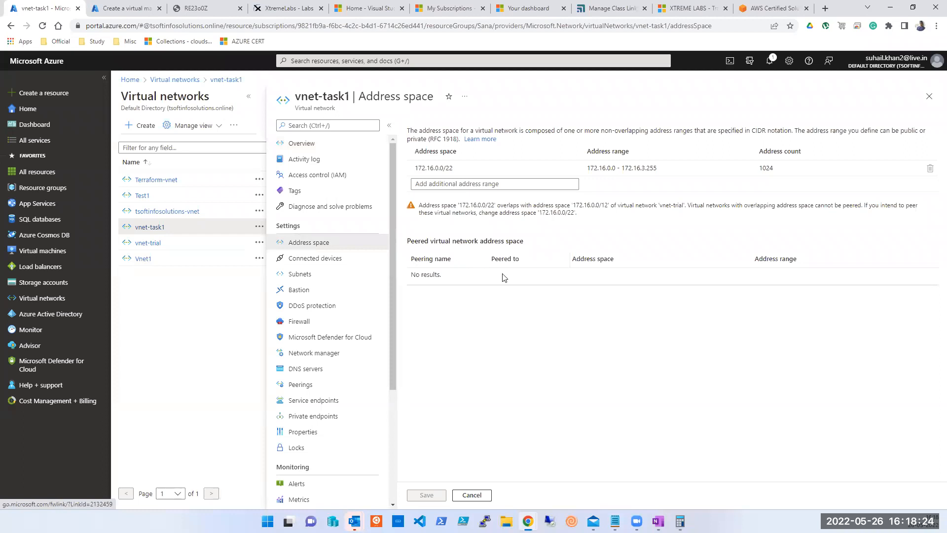
left_click(301, 275)
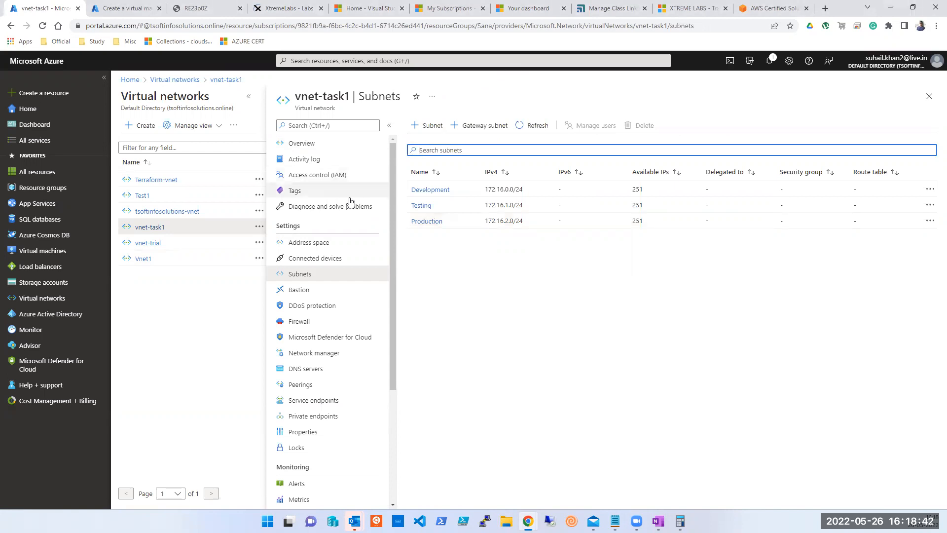
left_click(929, 96)
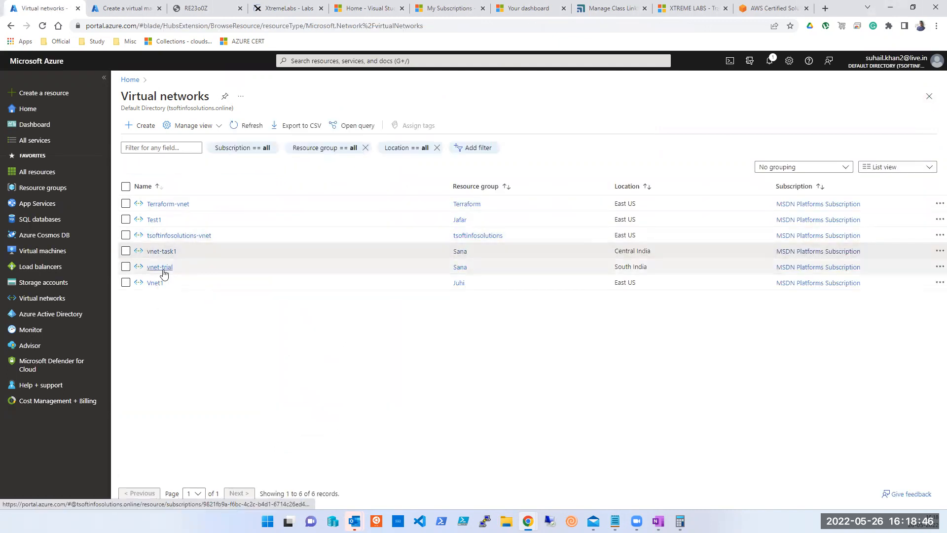
Review vnet-trial's address space and its classA, classB and classC subnets, then close the blade.
left_click(162, 271)
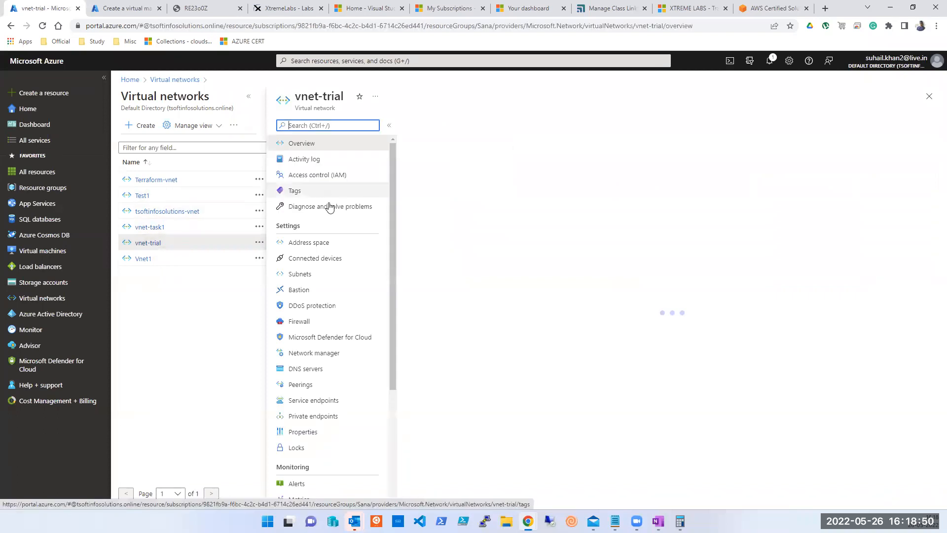
left_click(293, 245)
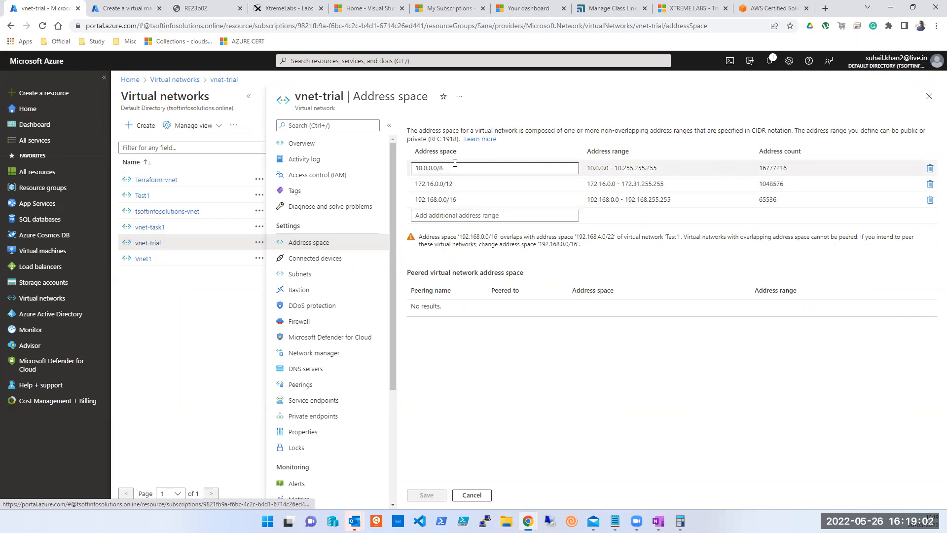
left_click(298, 274)
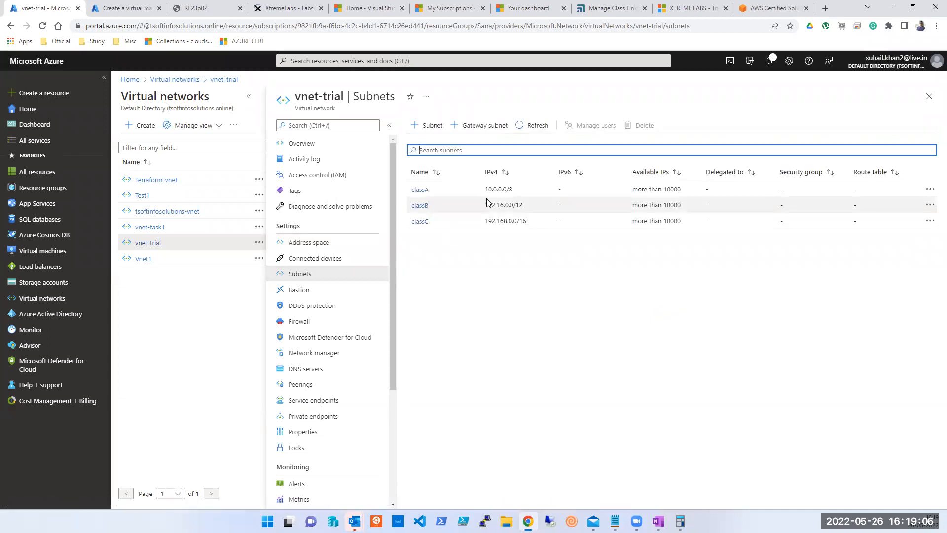
left_click(320, 243)
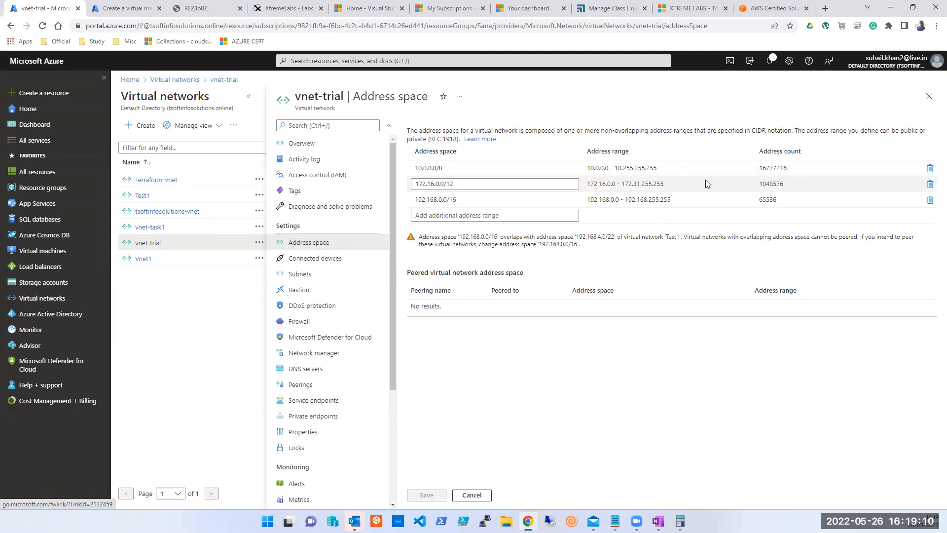
double_click(775, 168)
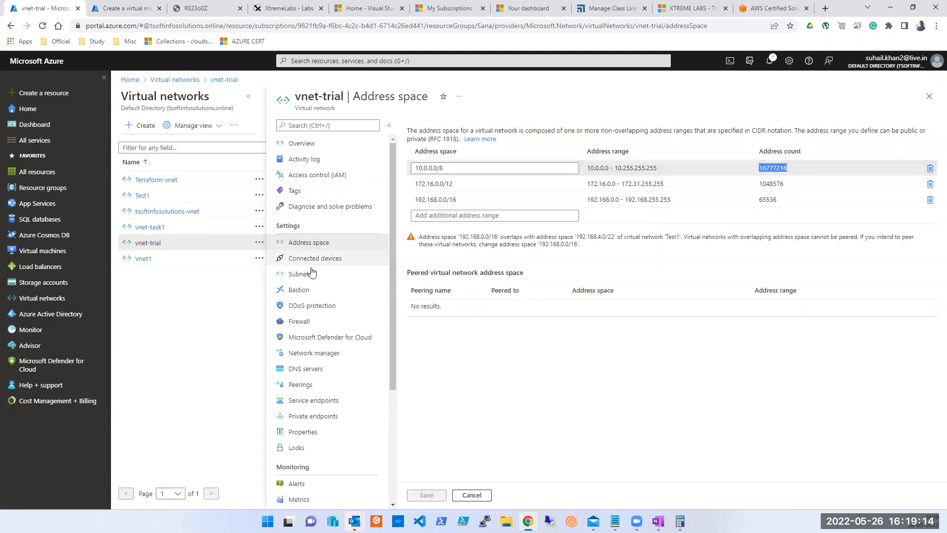
left_click(304, 279)
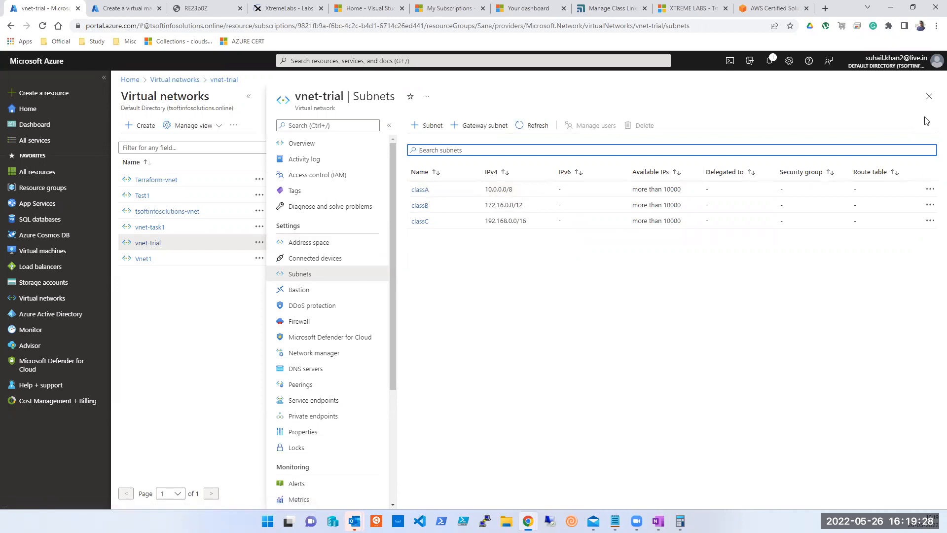
left_click(929, 97)
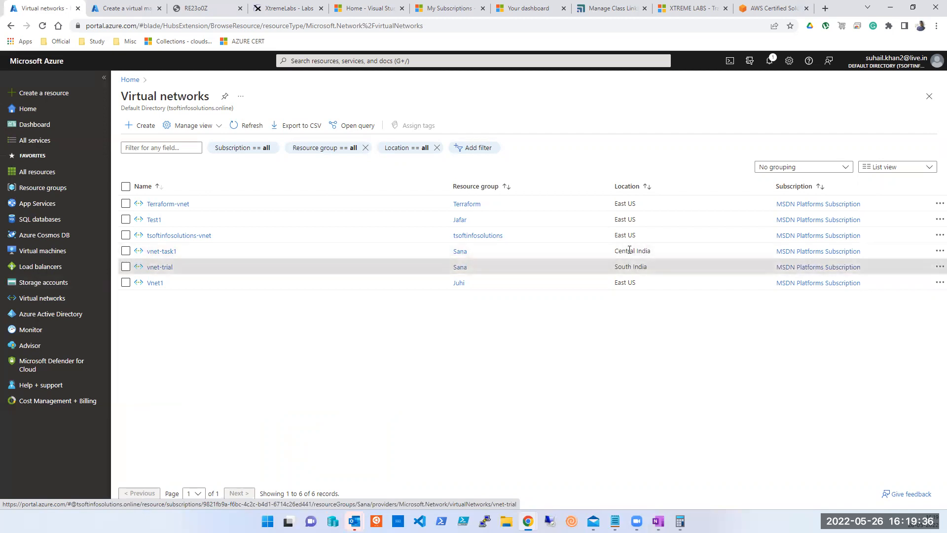
left_click(459, 267)
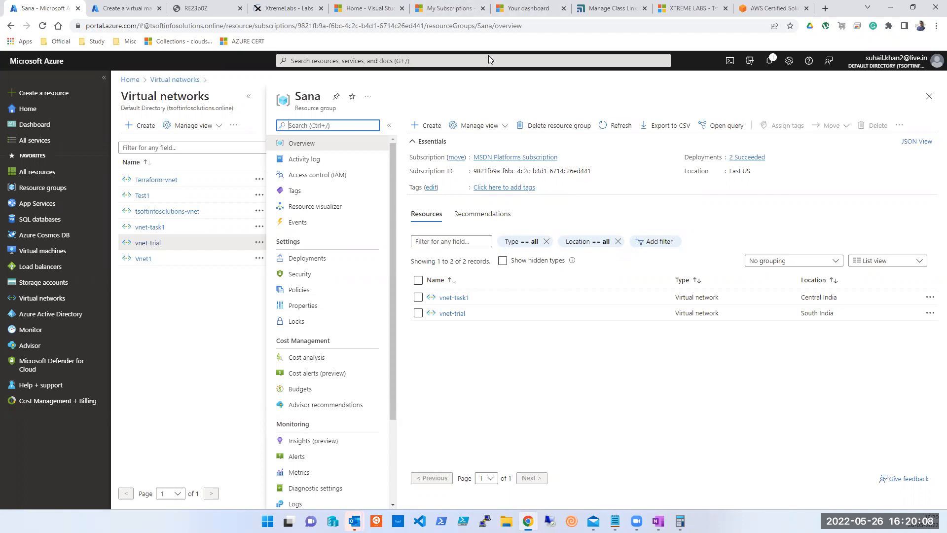
left_click(930, 96)
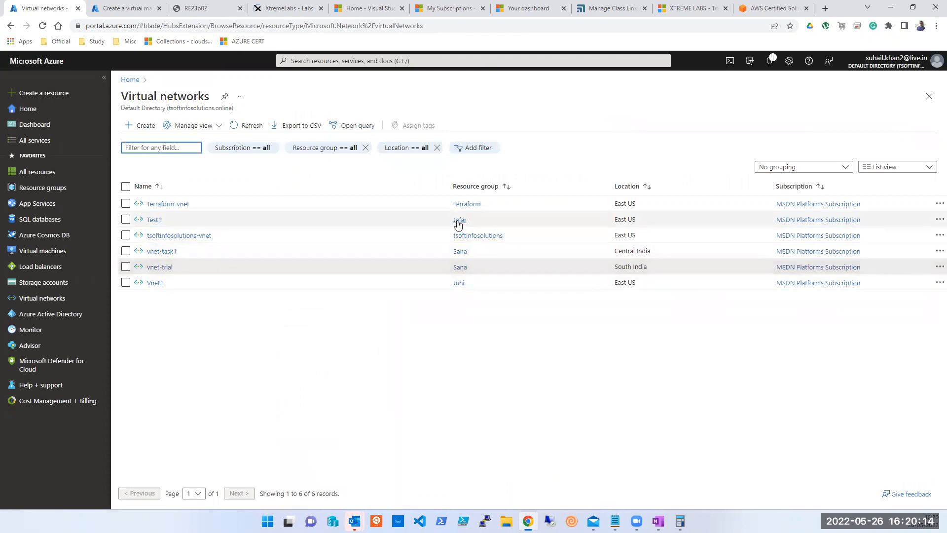
left_click(154, 220)
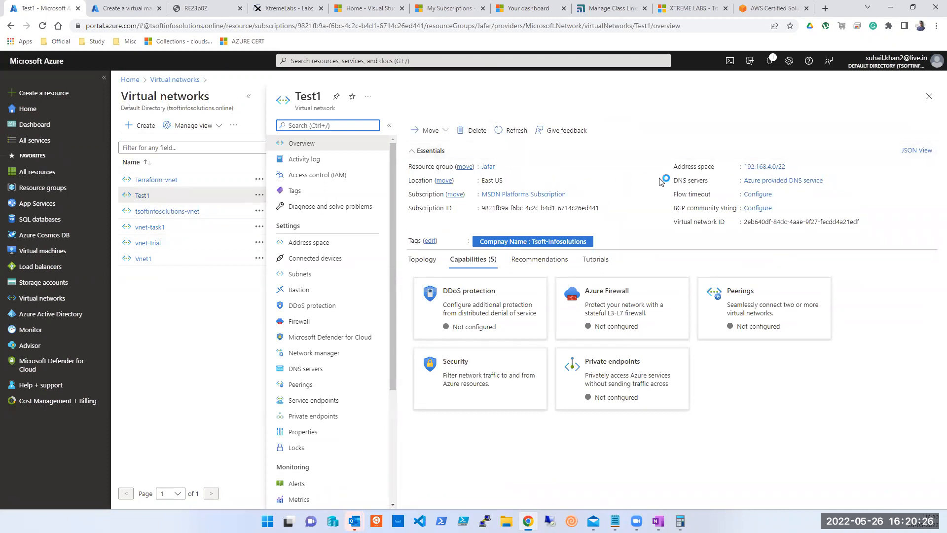
Inspect Test1's 192.168.4.0/22 address space and its three /24 subnets, then return to its overview.
left_click(308, 243)
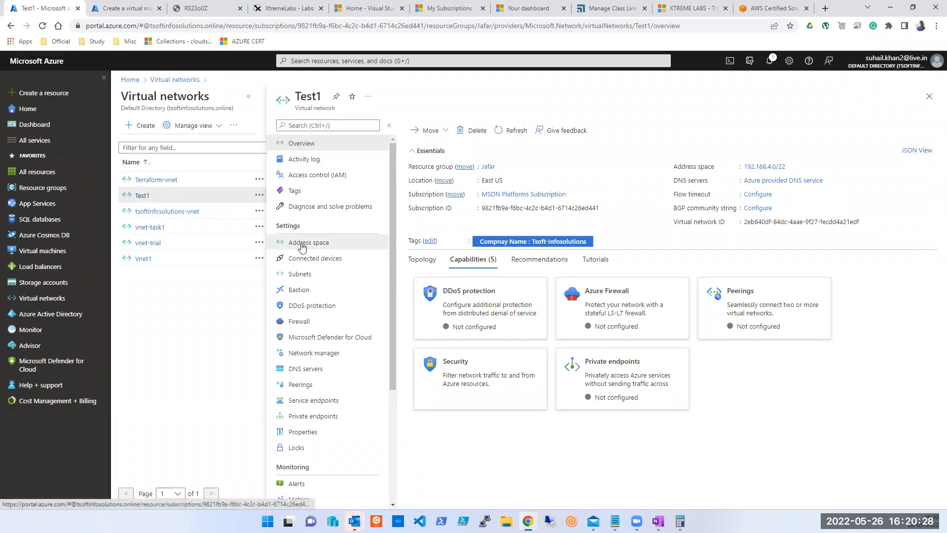
left_click(303, 279)
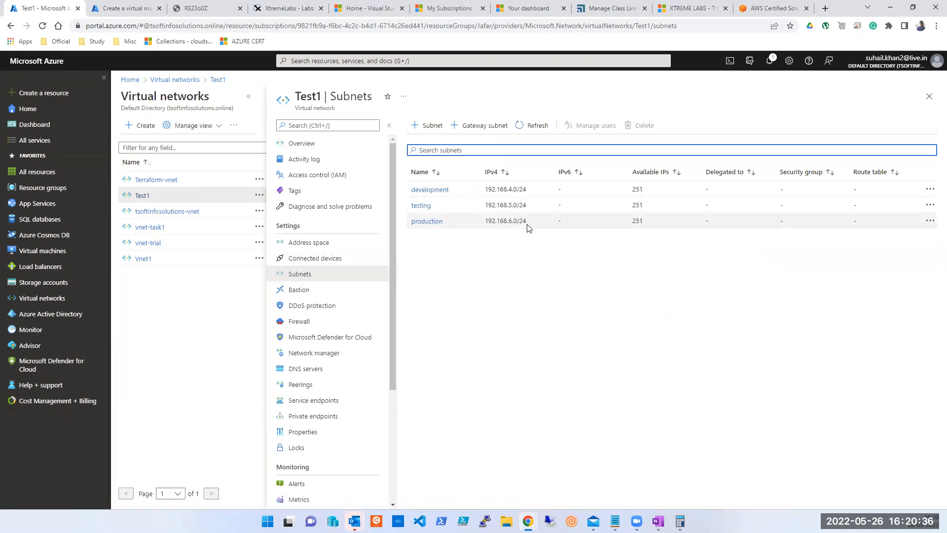
left_click(302, 144)
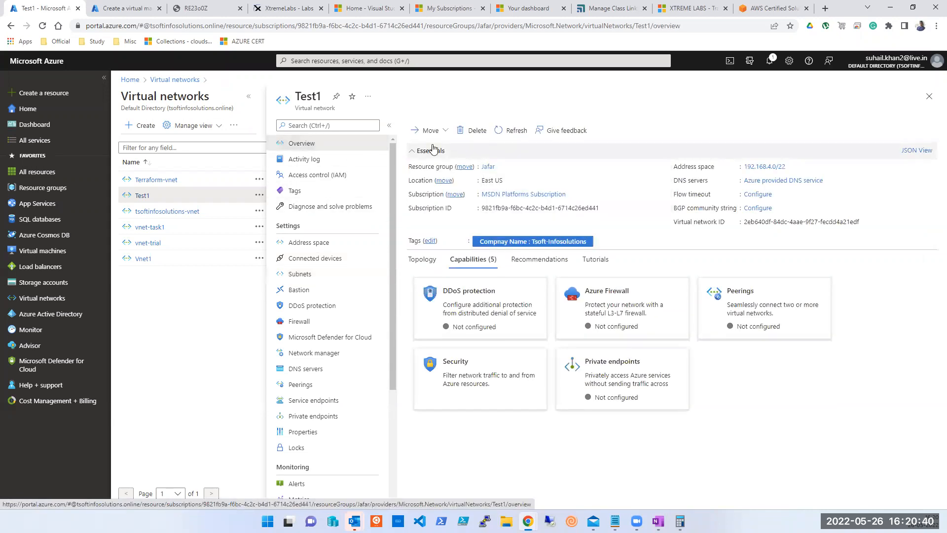
Delete the Test1 and vnet-task1 virtual networks.
left_click(474, 131)
left_click(427, 179)
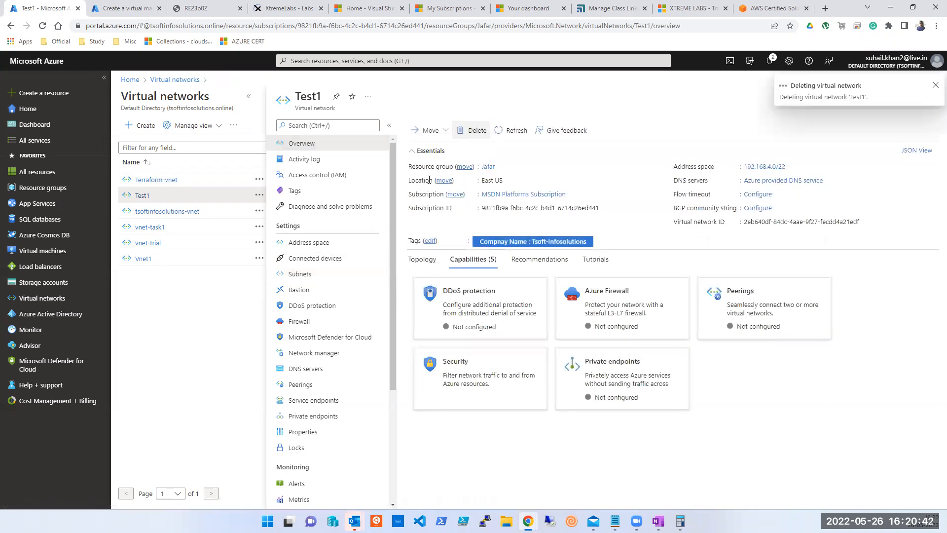
left_click(150, 228)
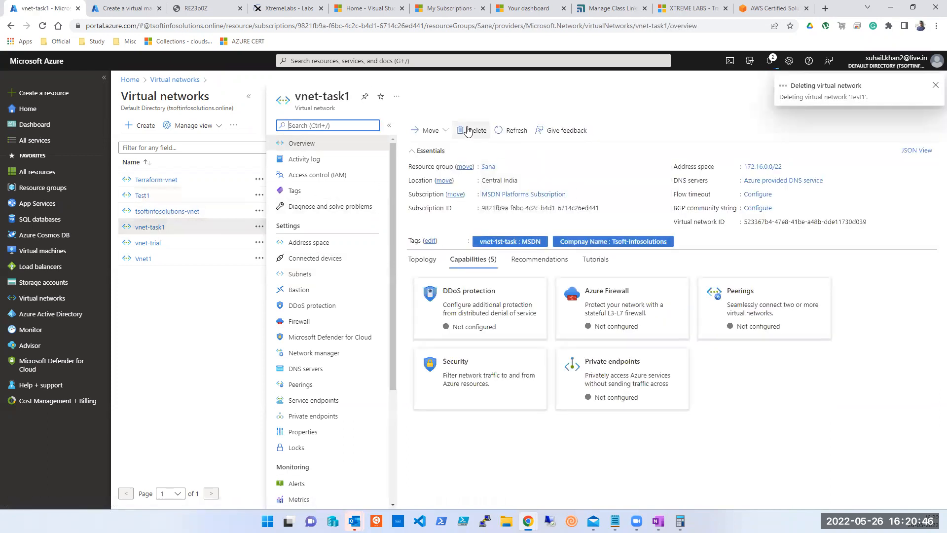
left_click(473, 131)
left_click(425, 179)
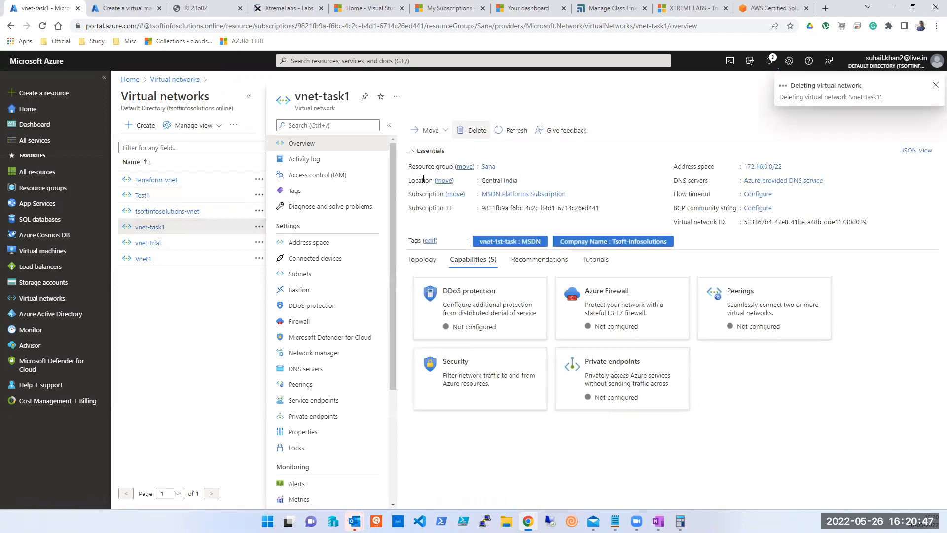
Delete vnet-trial and Vnet1, then open the portal's directory switching settings.
left_click(148, 243)
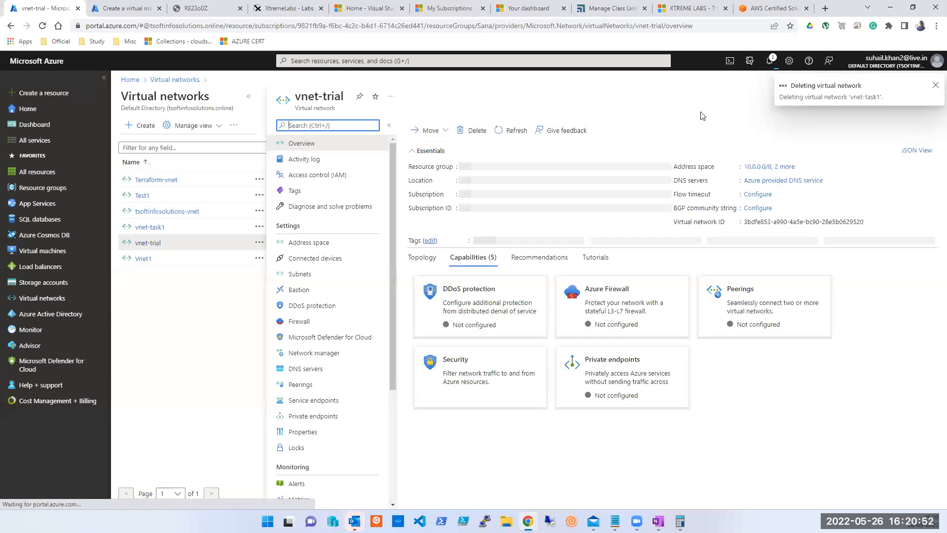
left_click(472, 131)
left_click(427, 178)
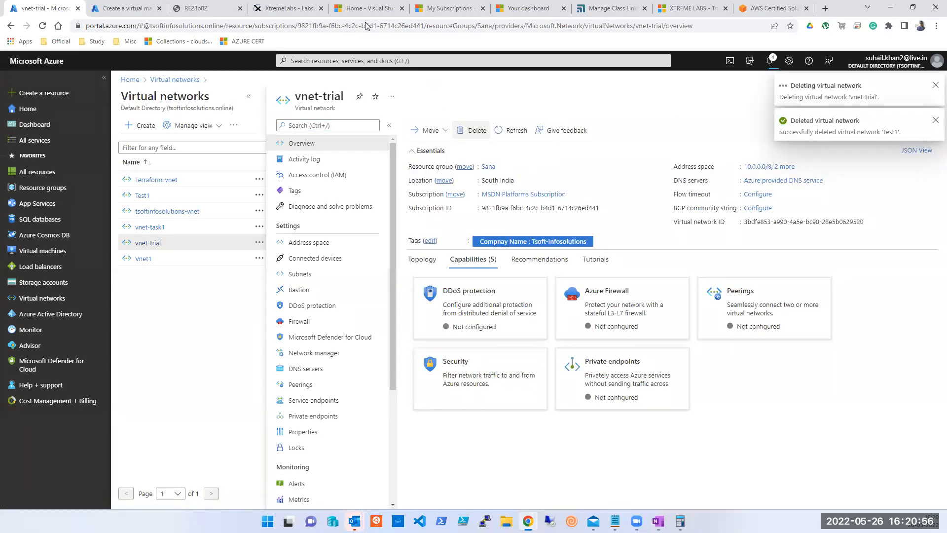
left_click(143, 258)
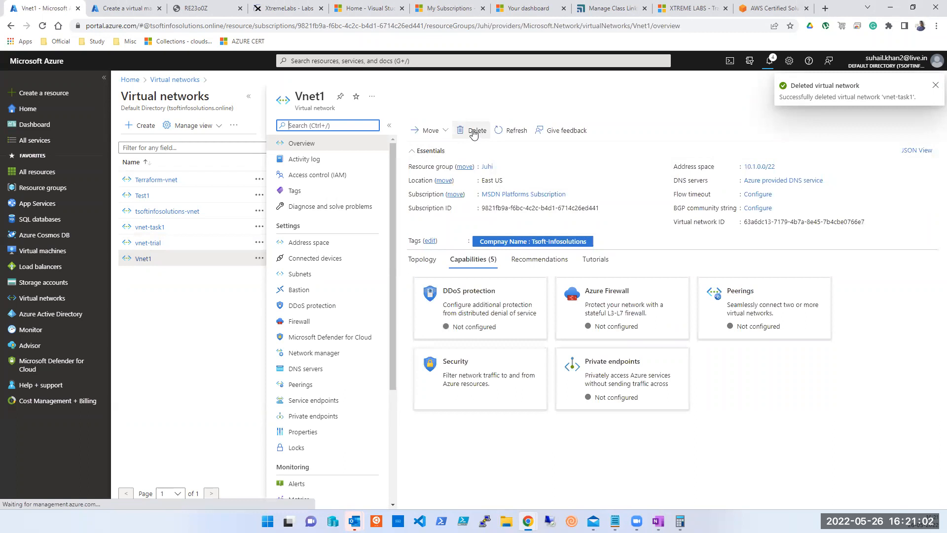
left_click(475, 130)
left_click(426, 178)
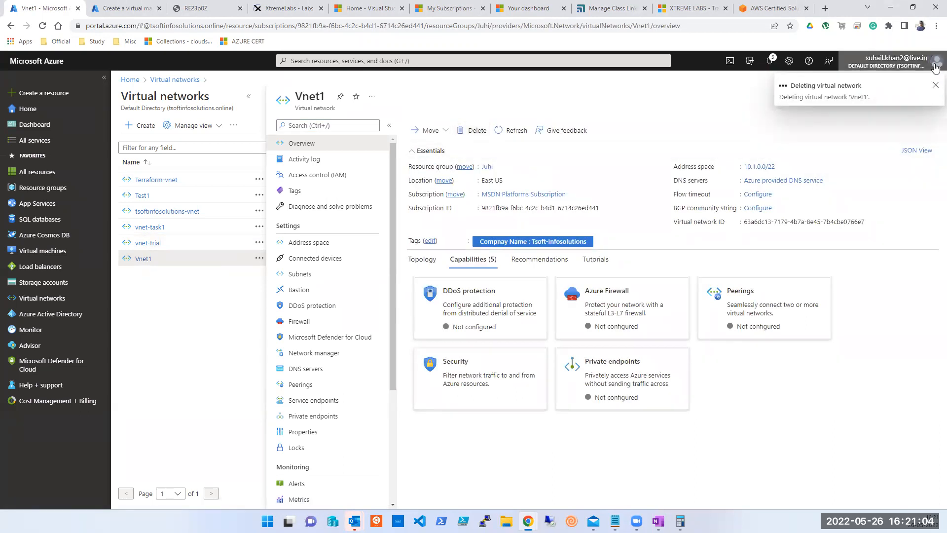
left_click(936, 68)
left_click(881, 147)
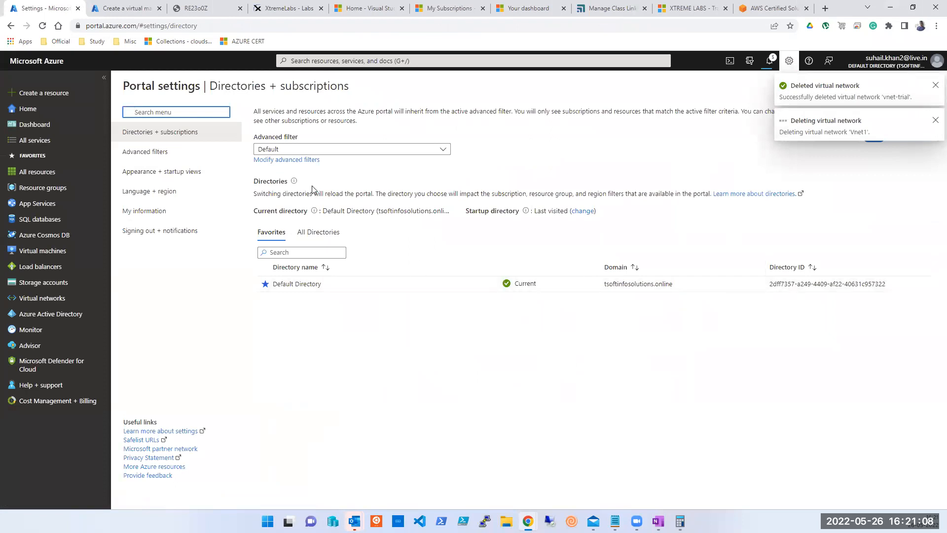
List all available directories, then review the empty AmitB resource group's activity log and return Home.
left_click(334, 238)
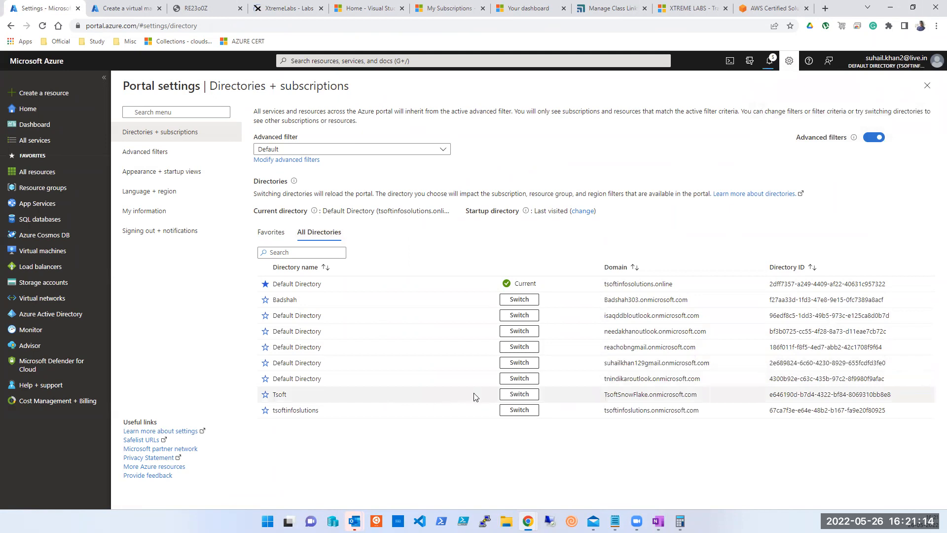
key("Escape")
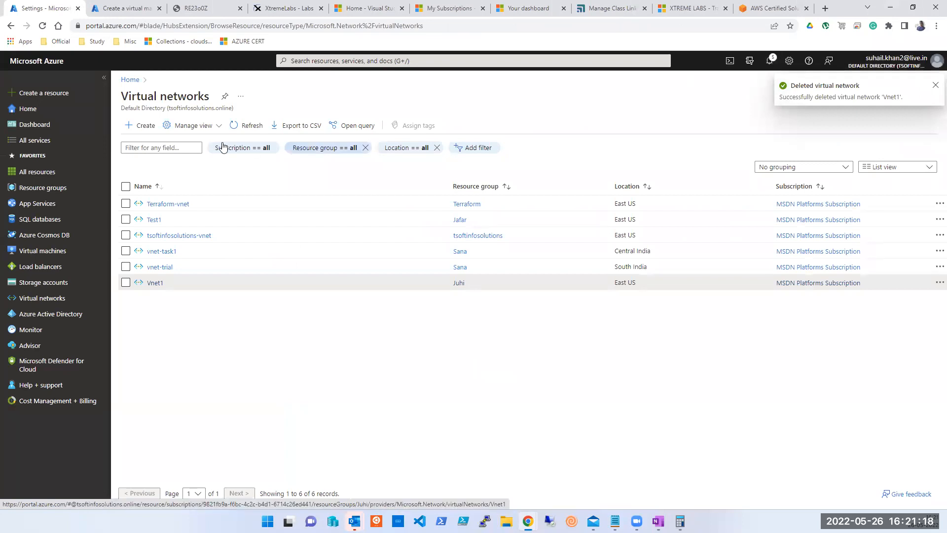
left_click(46, 114)
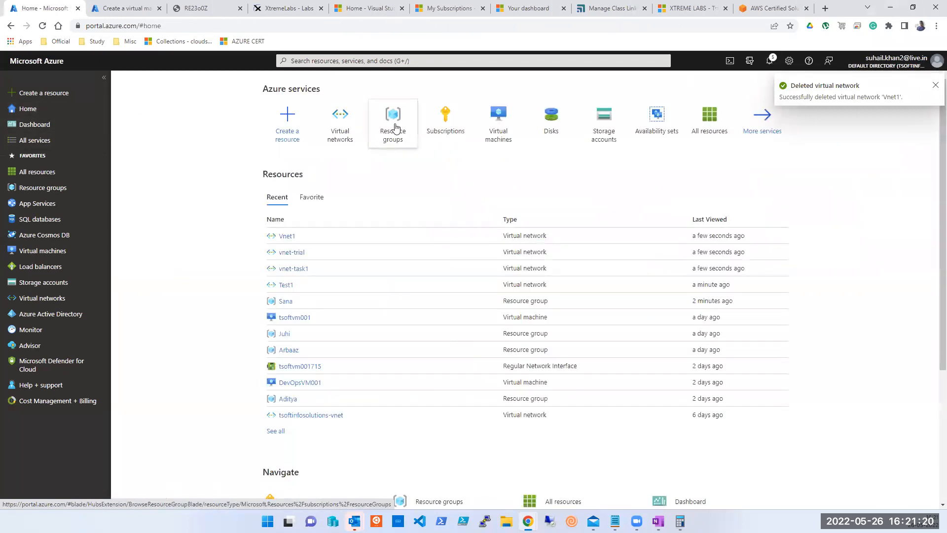
left_click(394, 127)
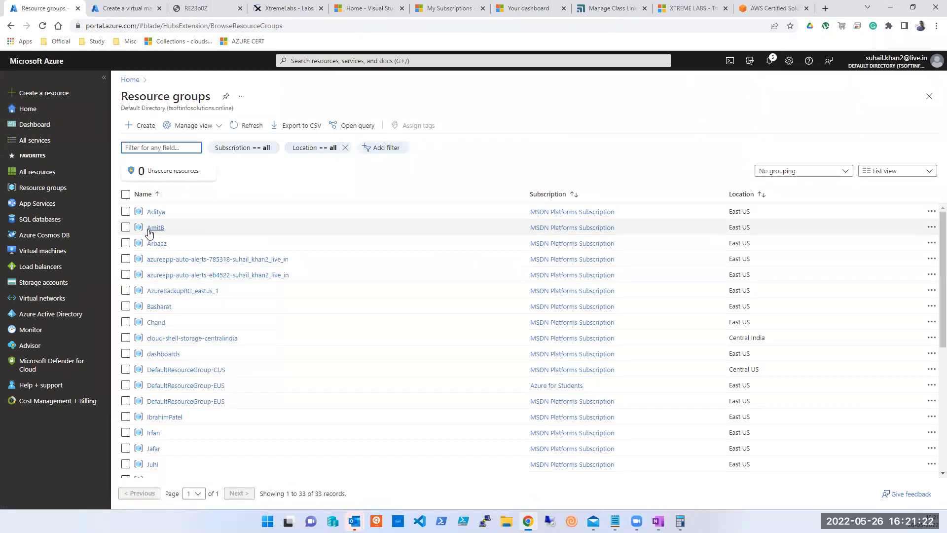
left_click(167, 227)
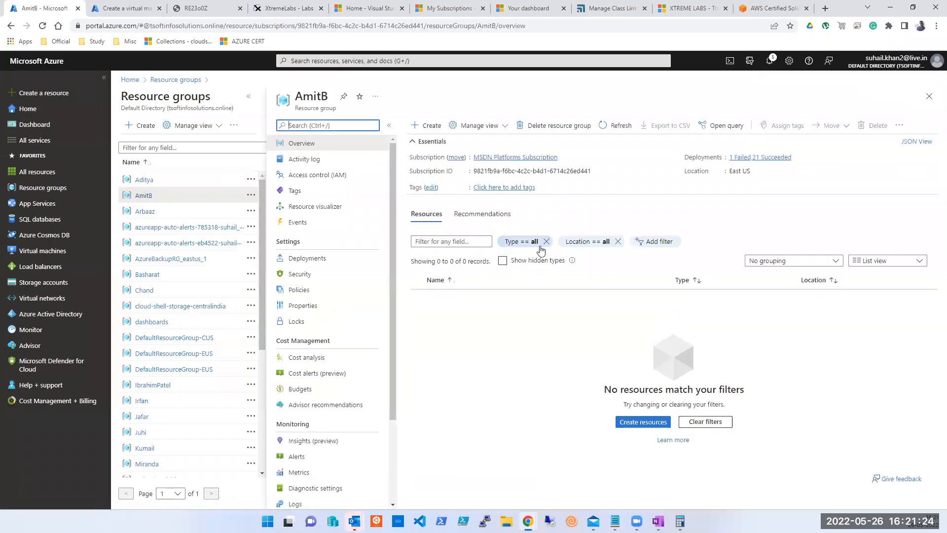
left_click(313, 160)
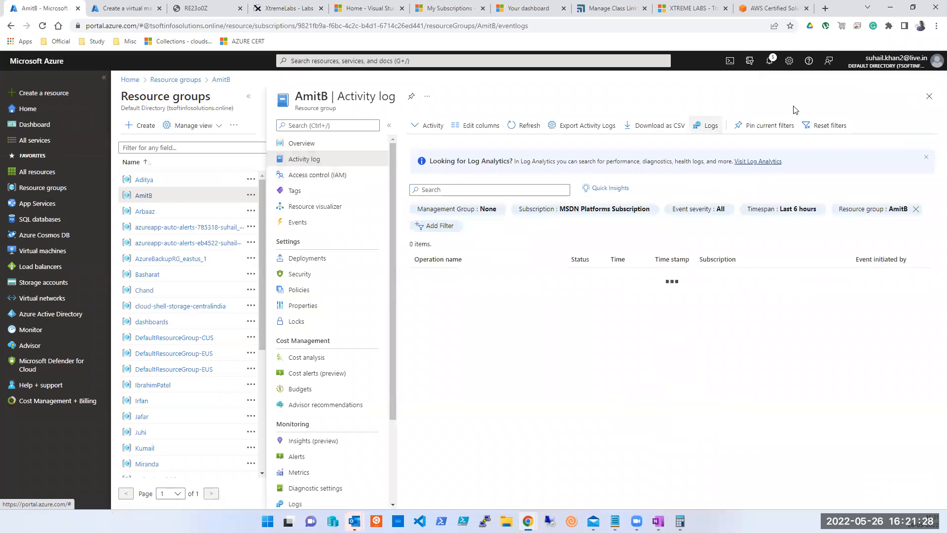
left_click(929, 96)
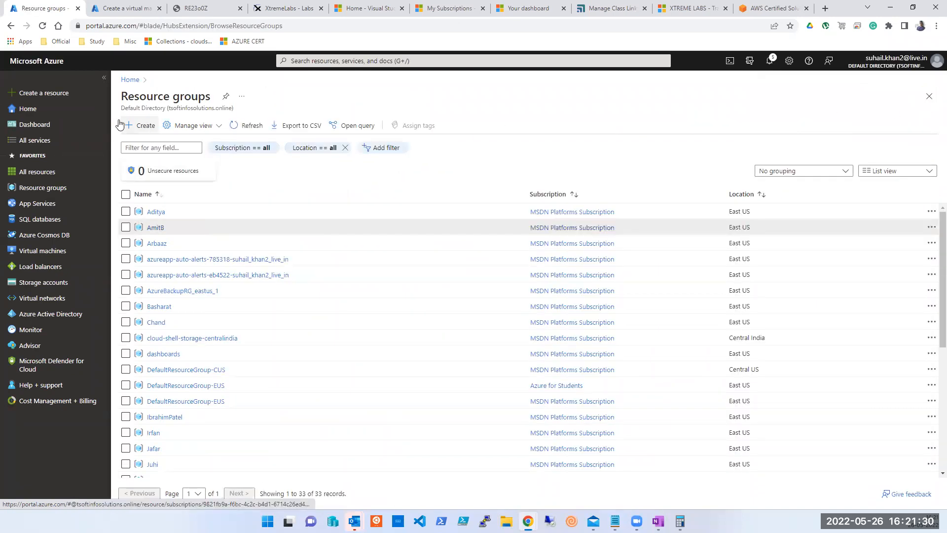
left_click(74, 109)
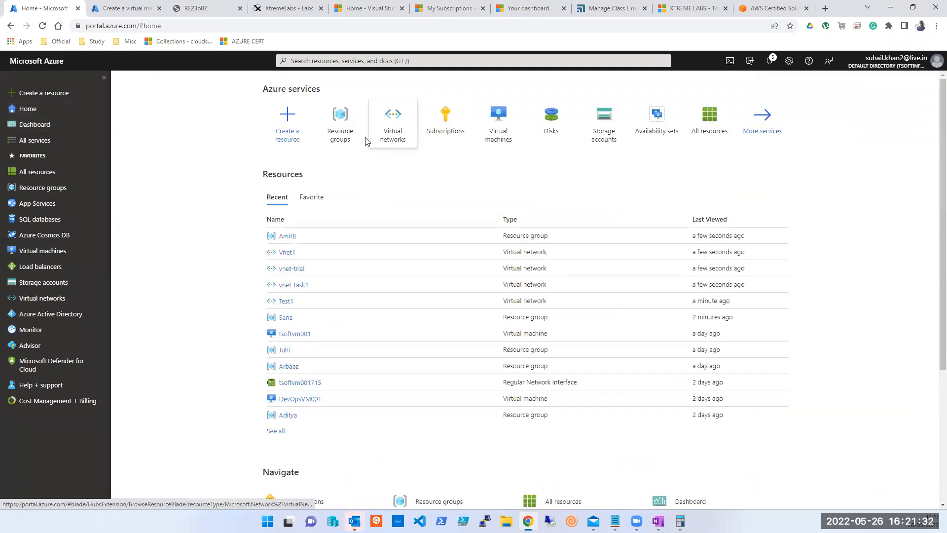
Switch to the directory that holds the Free Trial subscription.
left_click(935, 64)
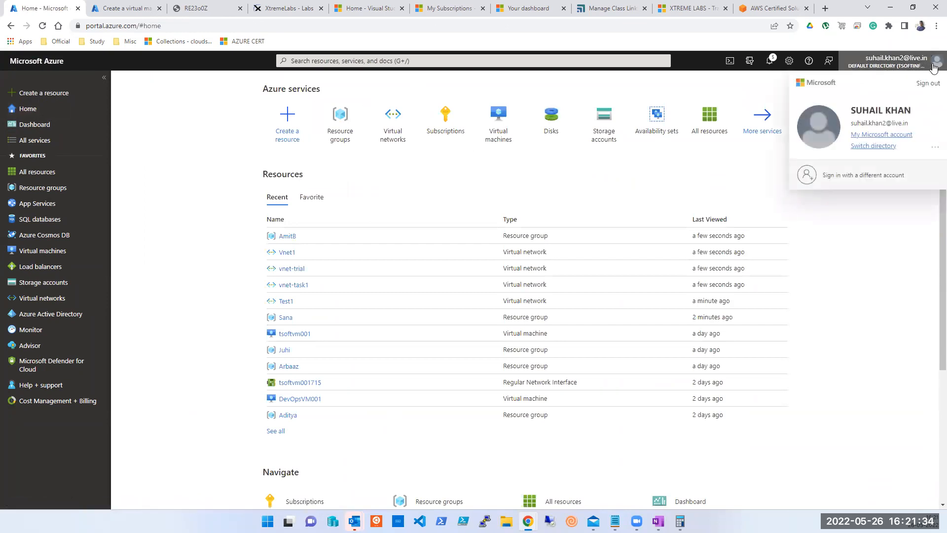
left_click(873, 146)
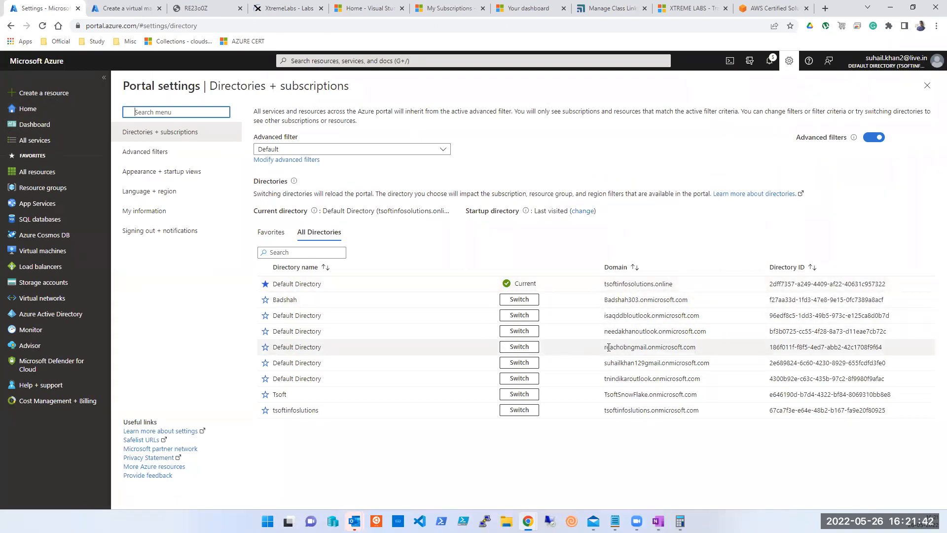
left_click(531, 347)
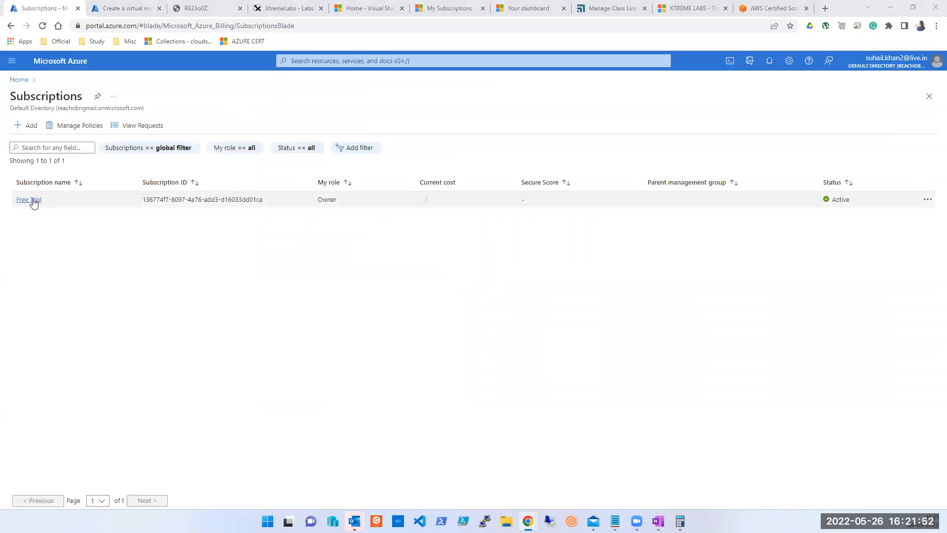
Check the Free Trial subscription's remaining credit of ₹14,462.23 and return Home.
left_click(31, 200)
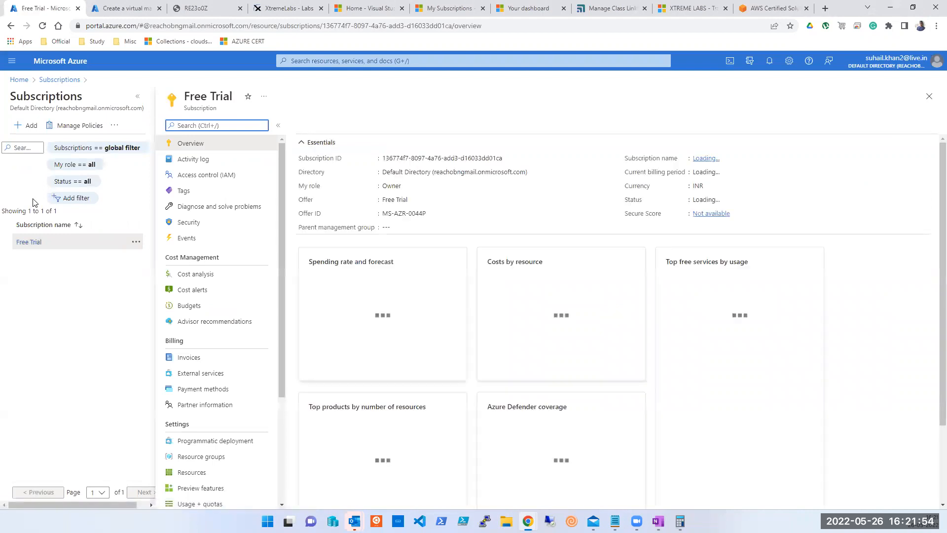
left_click(19, 81)
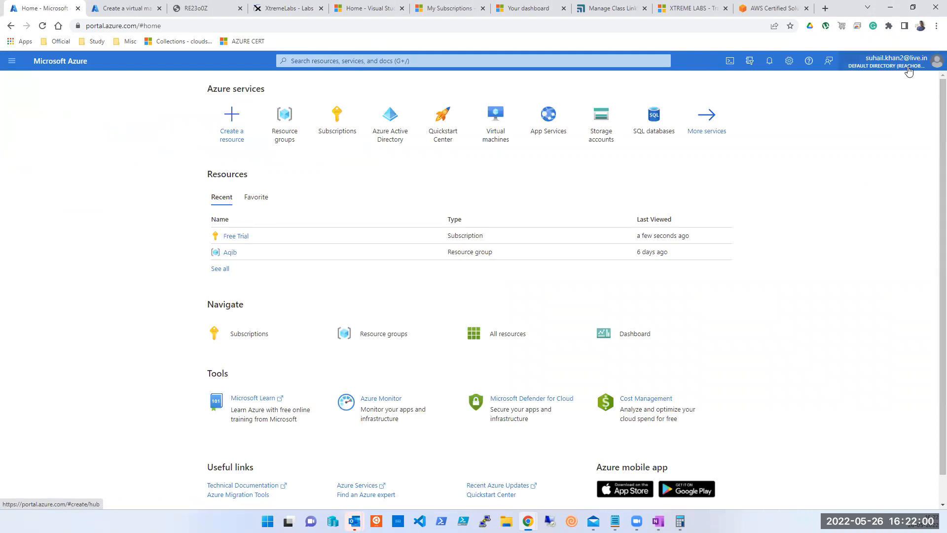
left_click(351, 59)
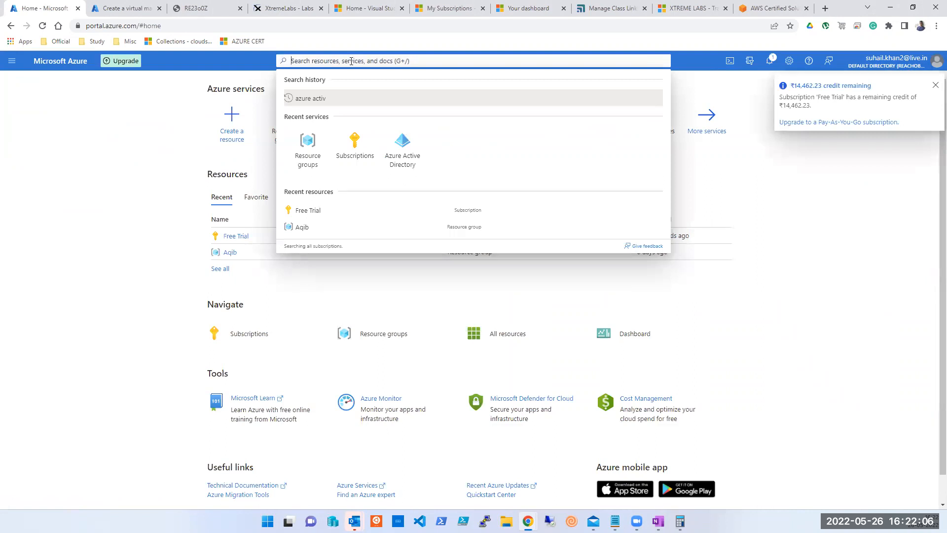
Search 'vnet' and review AqibVnet's subnets Aqib1–Aqib3 (10.0.0.0/24, 10.0.1.0/24, 10.0.2.0/24).
type("vnet")
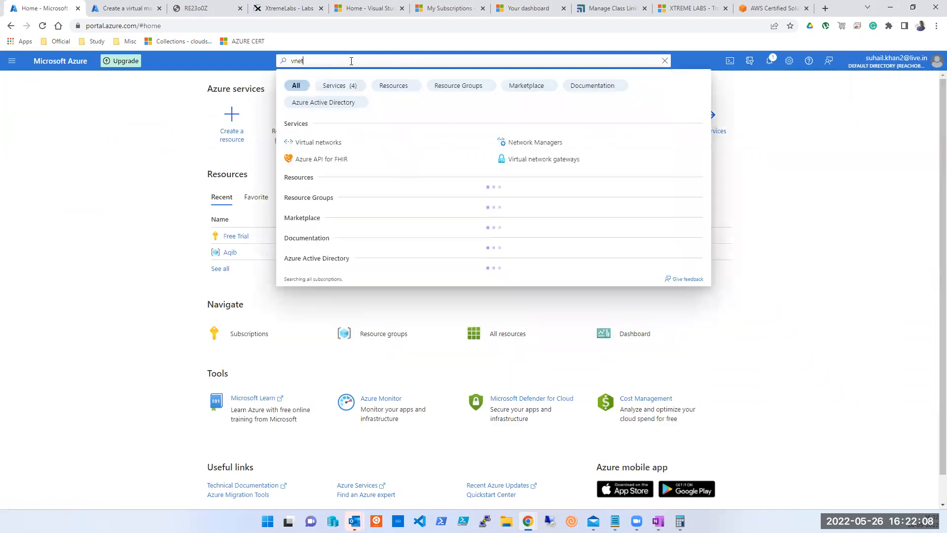
left_click(318, 142)
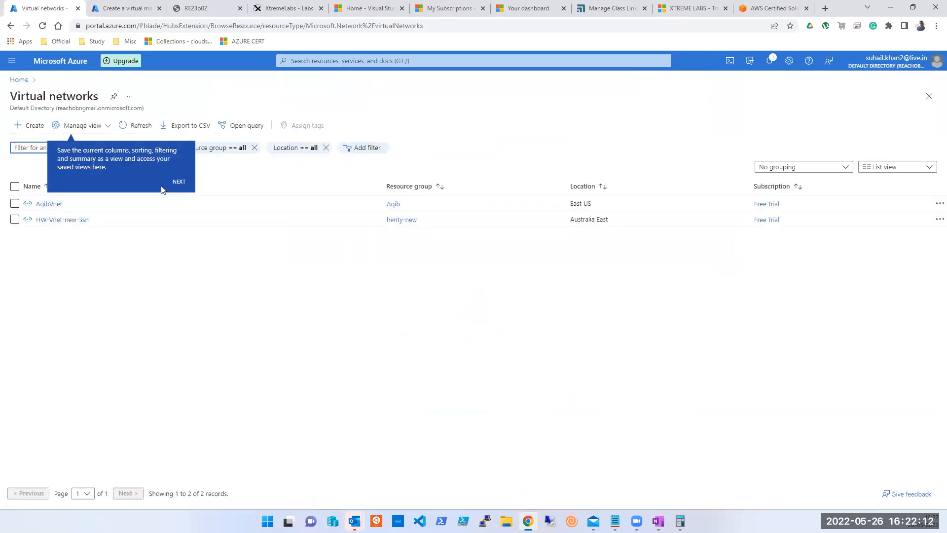
left_click(39, 205)
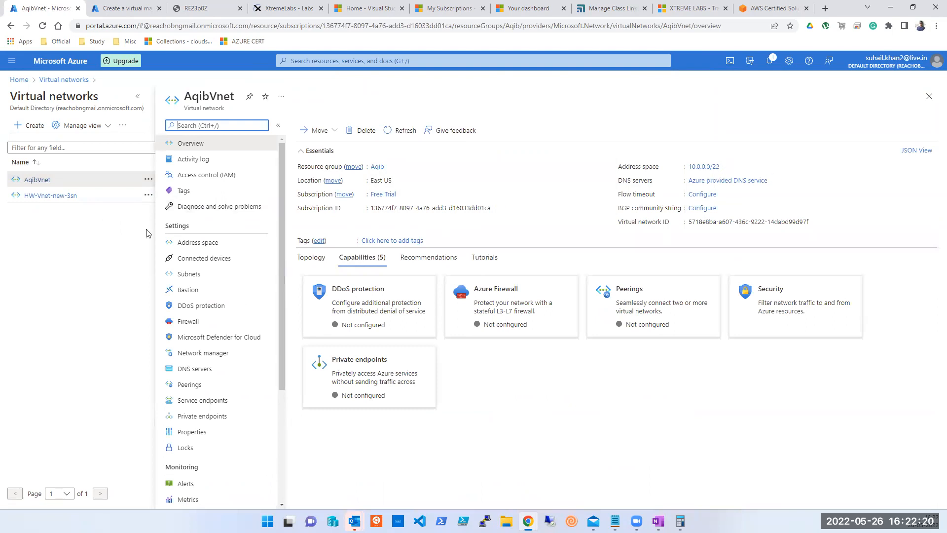
left_click(188, 279)
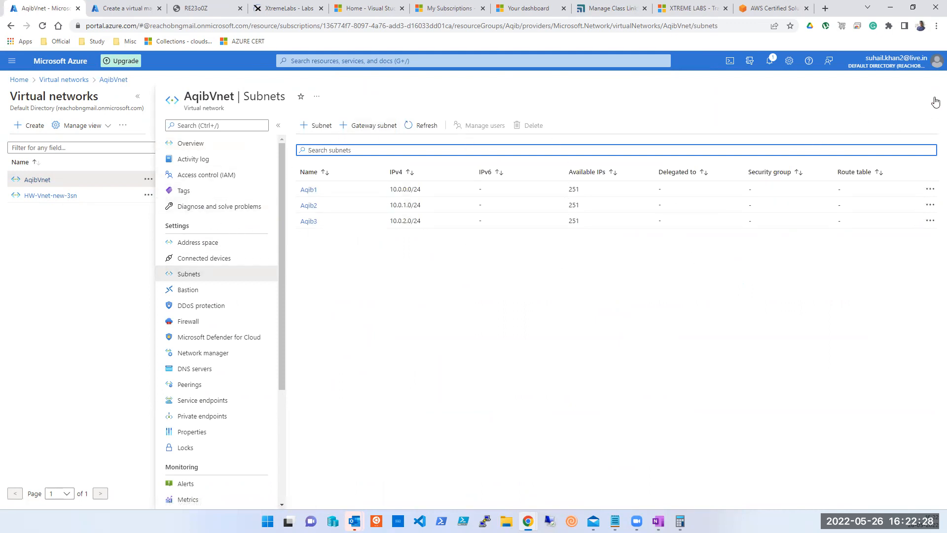
left_click(935, 101)
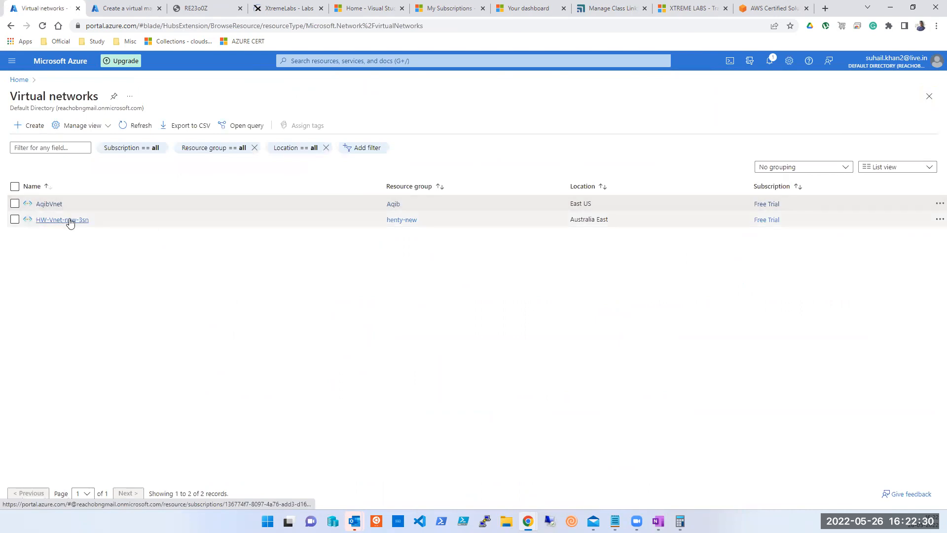
Compare HW-Vnet-new-3sn's three 192.168.x.0/24 subnets with AqibVnet's, then close back to Home.
left_click(70, 221)
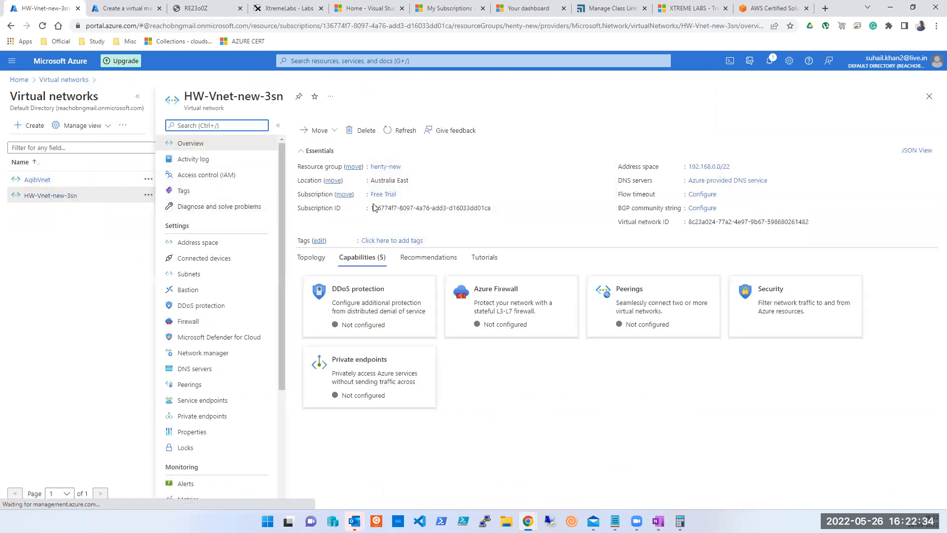
left_click(38, 180)
left_click(48, 196)
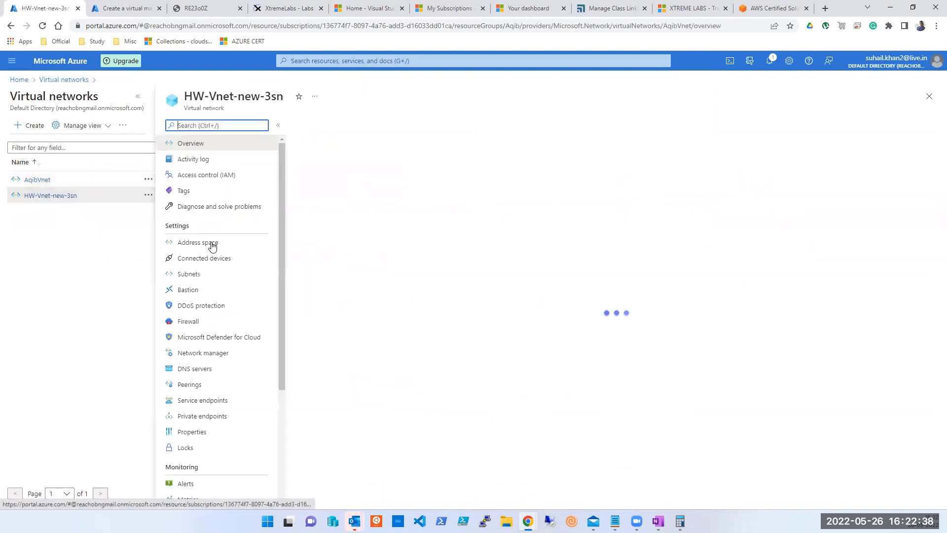
left_click(194, 275)
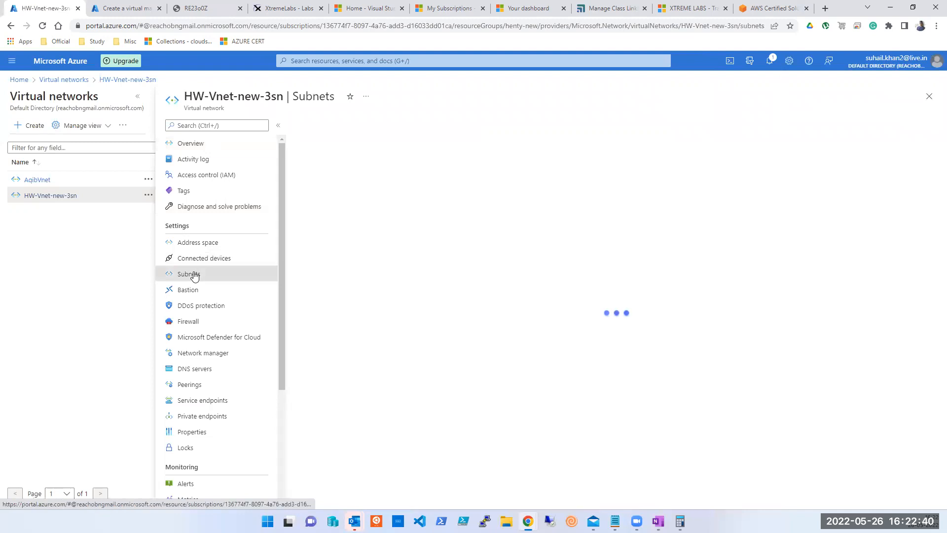
left_click(33, 179)
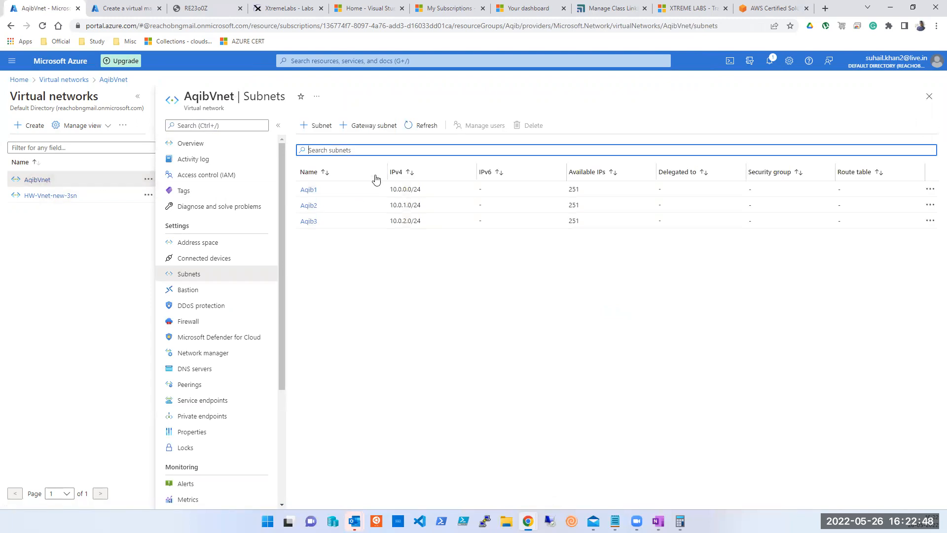
left_click(929, 96)
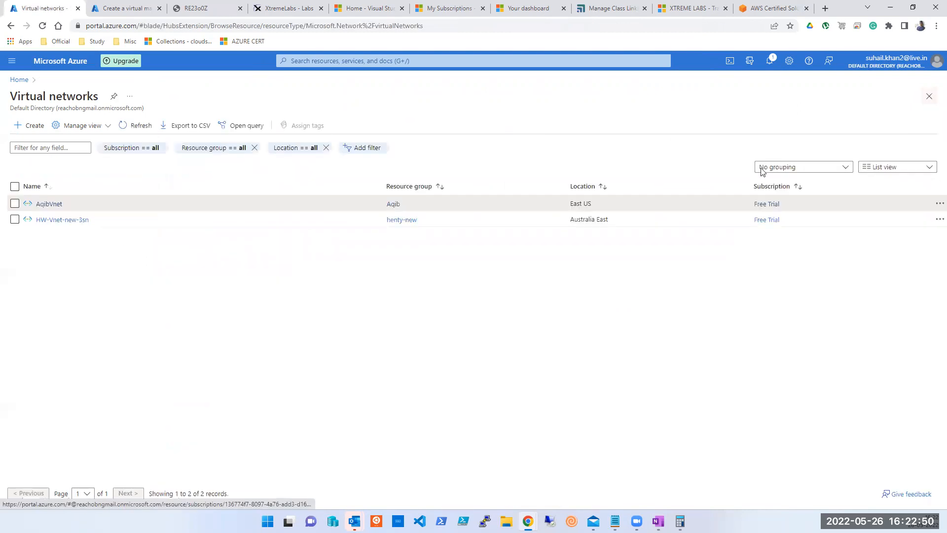
left_click(928, 96)
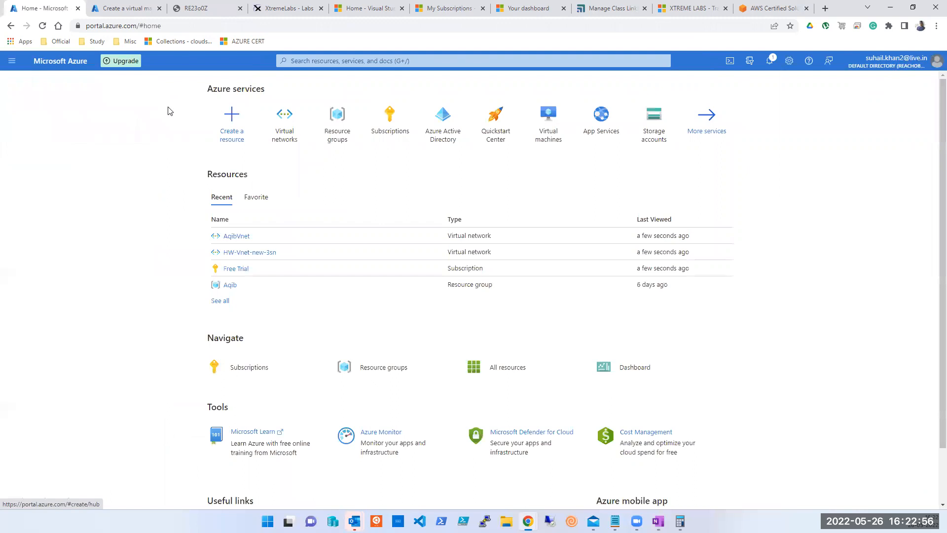
Reopen AqibVnet's overview, then go to the Default Directory's Azure Active Directory overview.
left_click(286, 133)
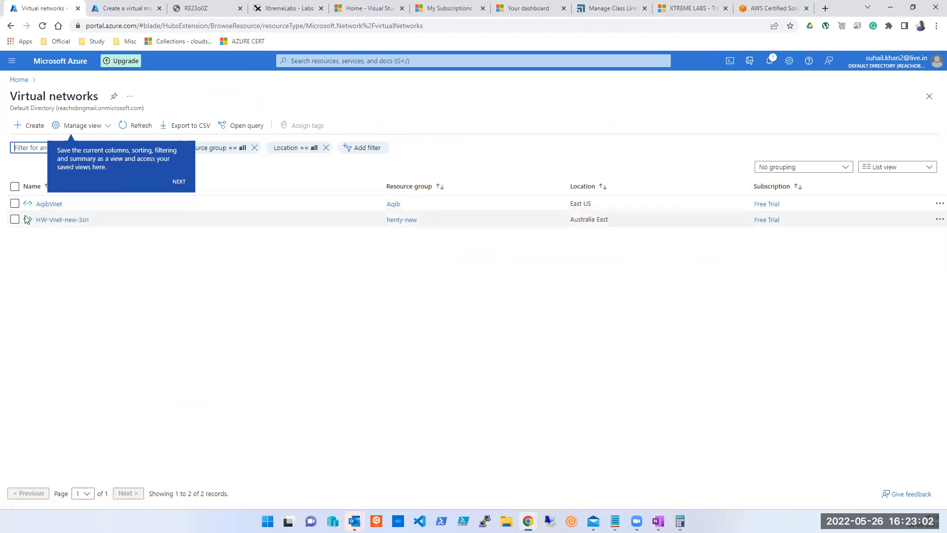
left_click(50, 204)
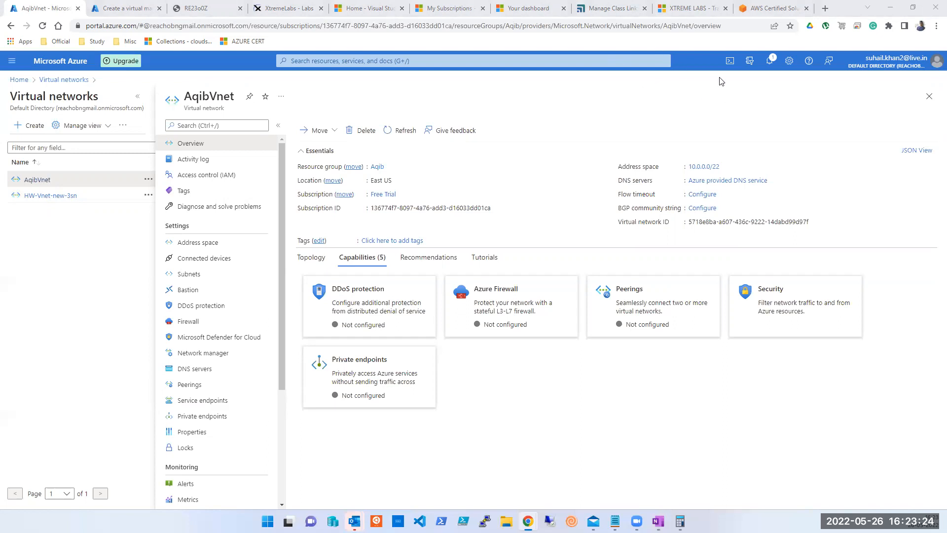
left_click(528, 60)
left_click(441, 168)
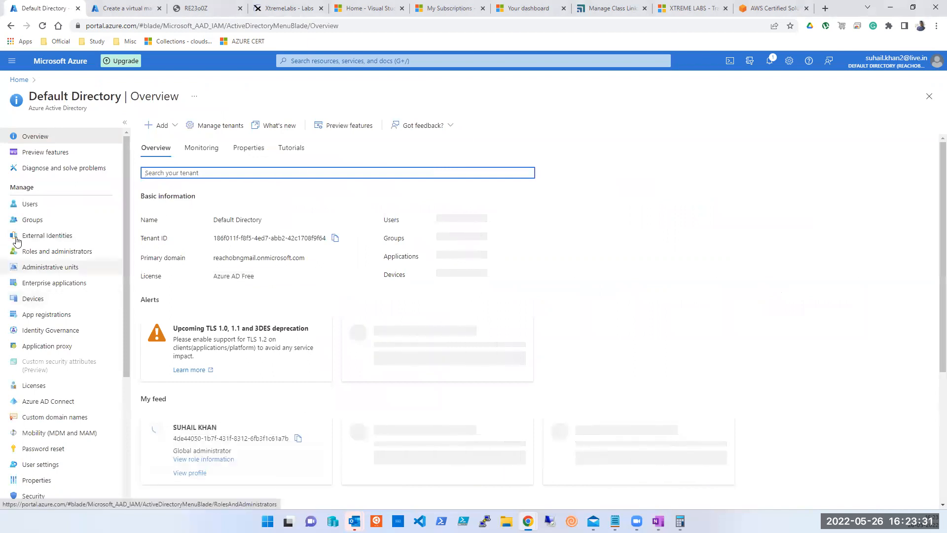
Invite a new guest user by their pasted e-mail address, making five users, then open Subscriptions.
left_click(15, 204)
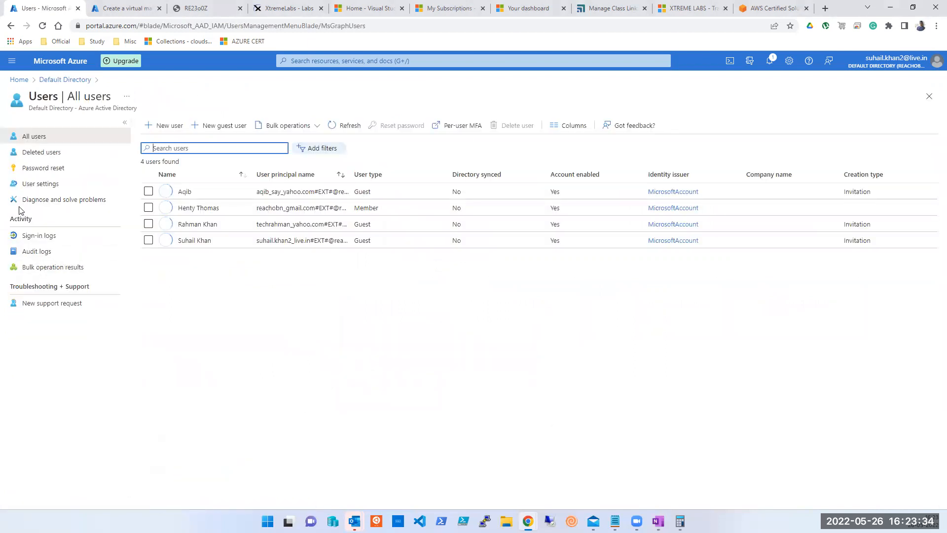
left_click(160, 126)
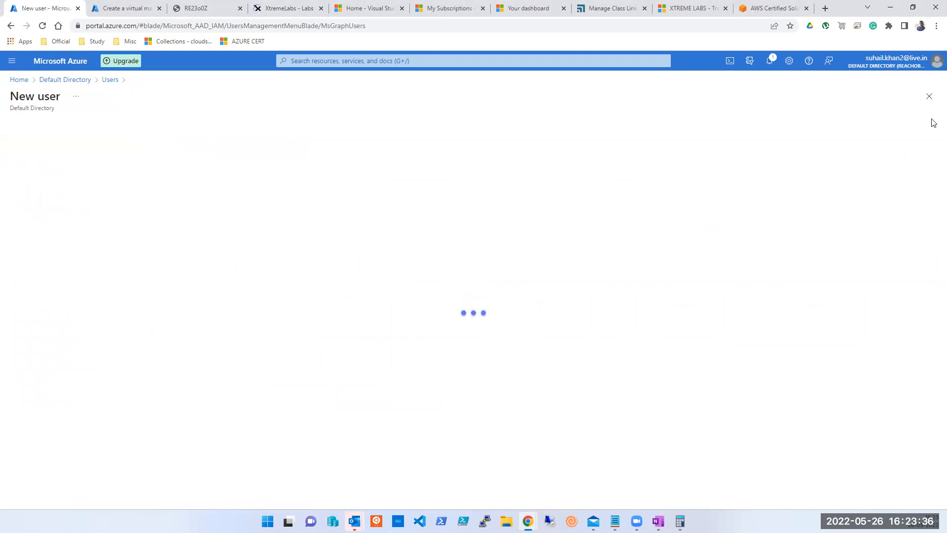
left_click(924, 96)
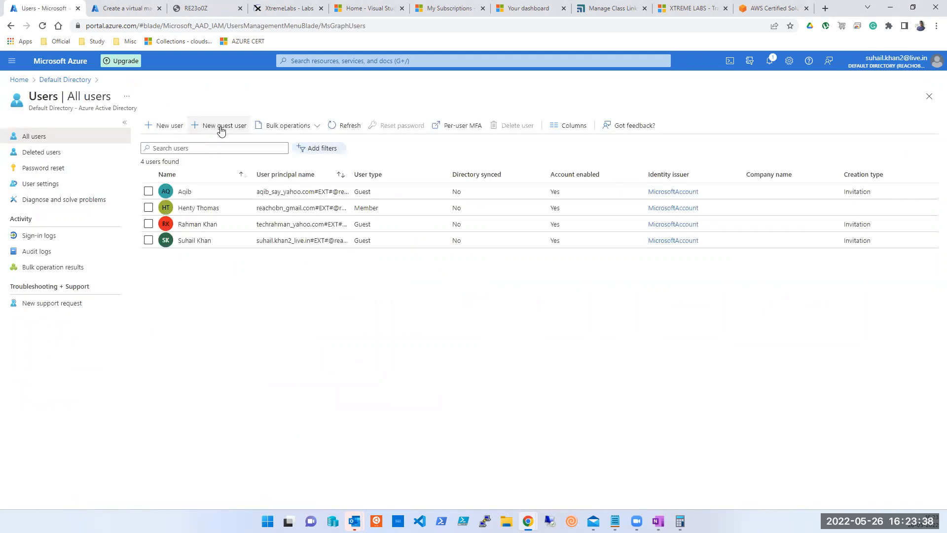
left_click(220, 127)
left_click(153, 296)
left_click(154, 312)
key("ctrl+v")
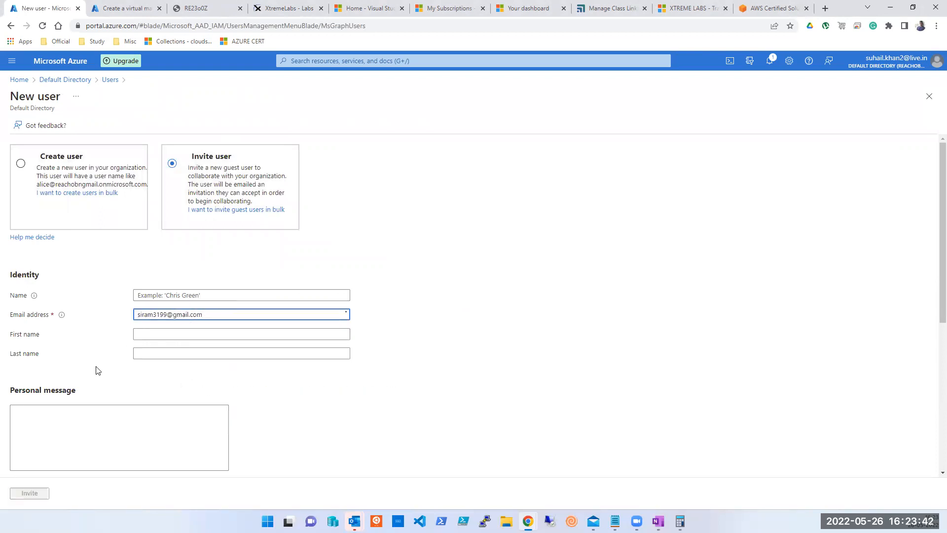
left_click(43, 493)
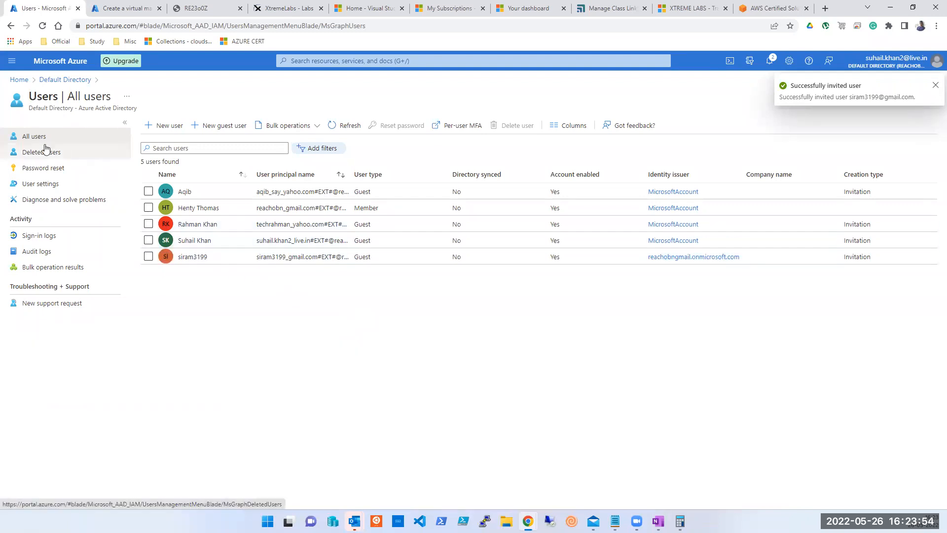
left_click(482, 61)
left_click(450, 158)
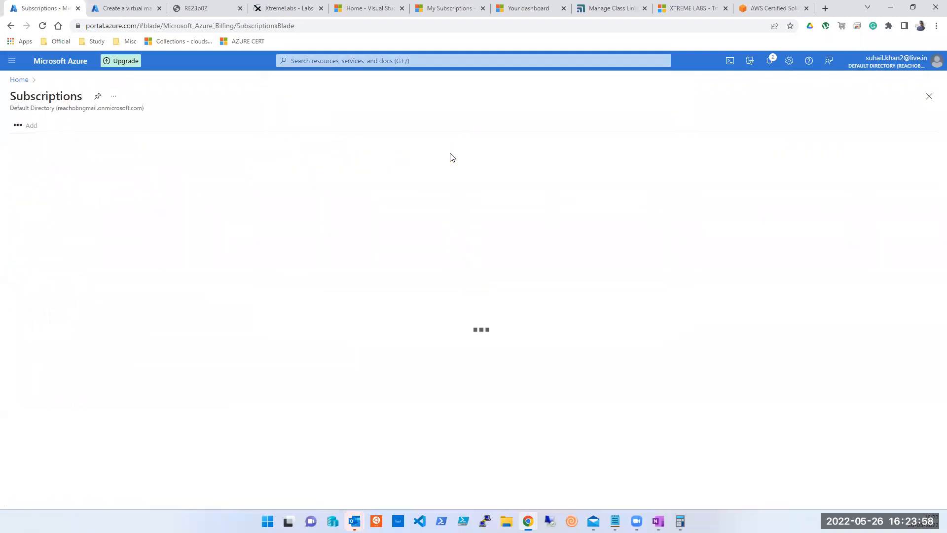
Start a Contributor role assignment in the Free Trial subscription's access control.
left_click(26, 200)
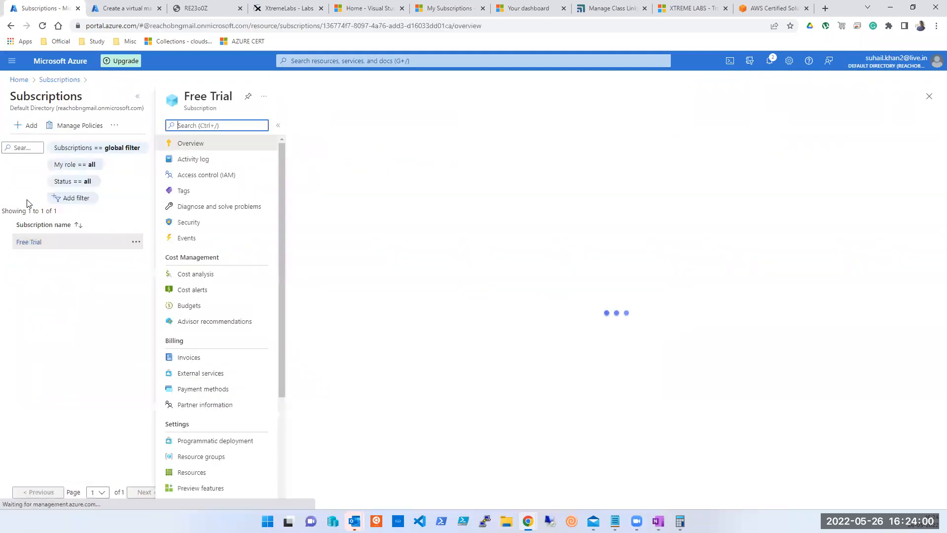
left_click(209, 176)
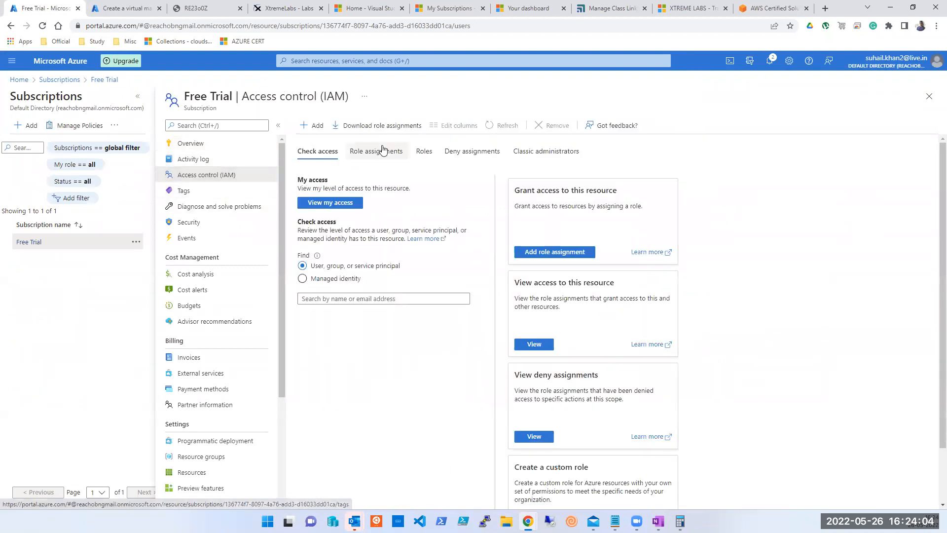
left_click(381, 151)
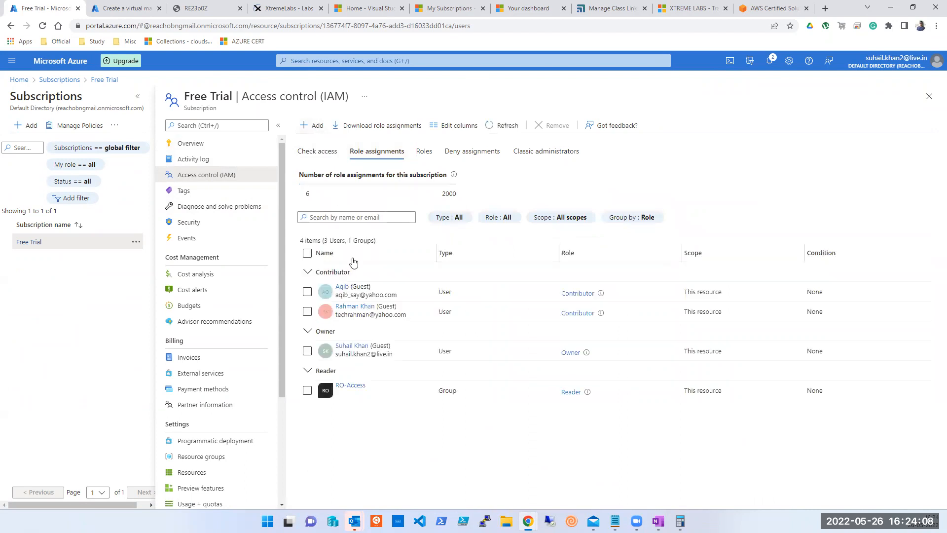
left_click(314, 125)
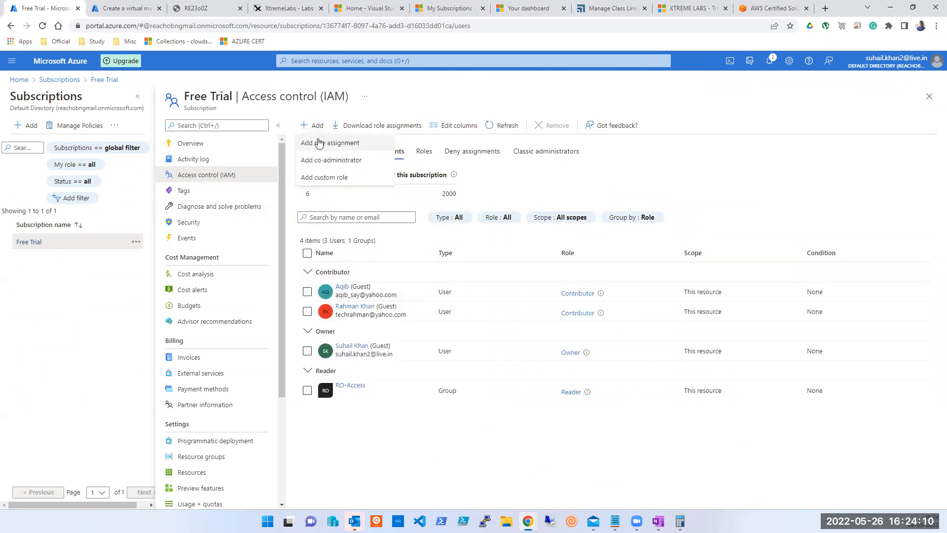
left_click(318, 140)
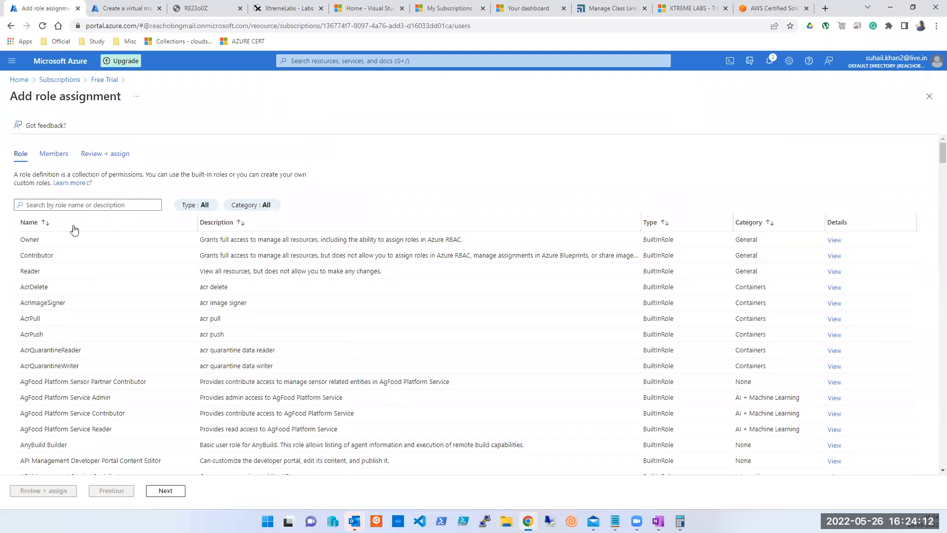
left_click(51, 257)
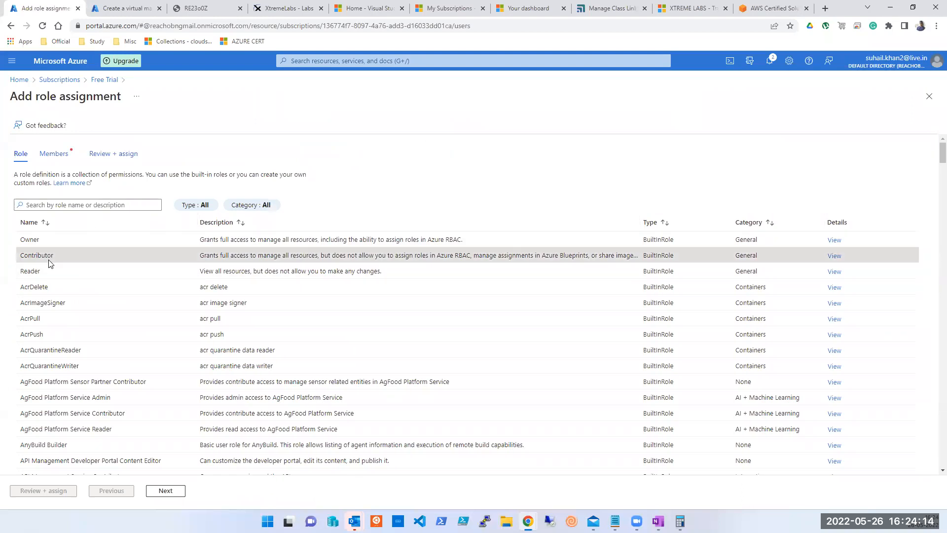
left_click(166, 491)
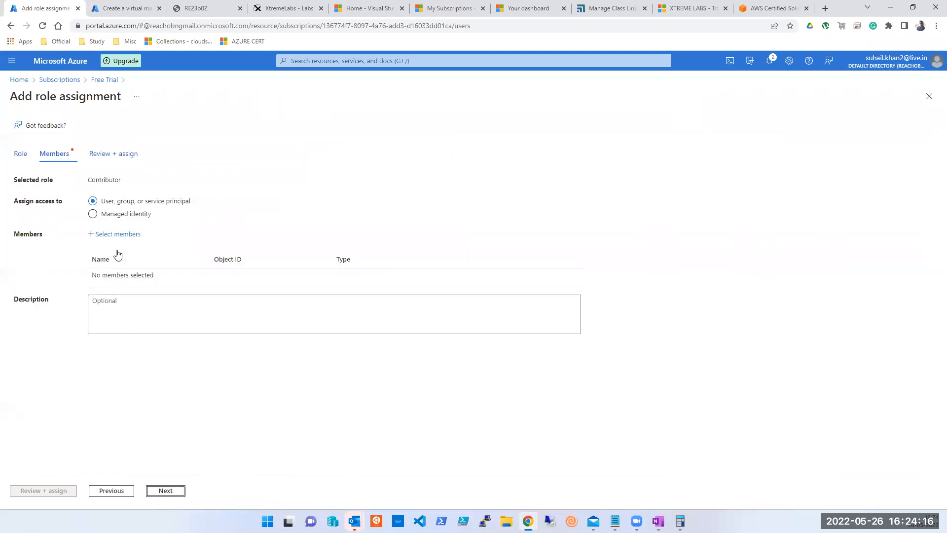
Select the guest user as member, complete the Contributor assignment, then open Resource groups.
left_click(122, 235)
left_click(820, 124)
key("ctrl+v")
left_click(801, 148)
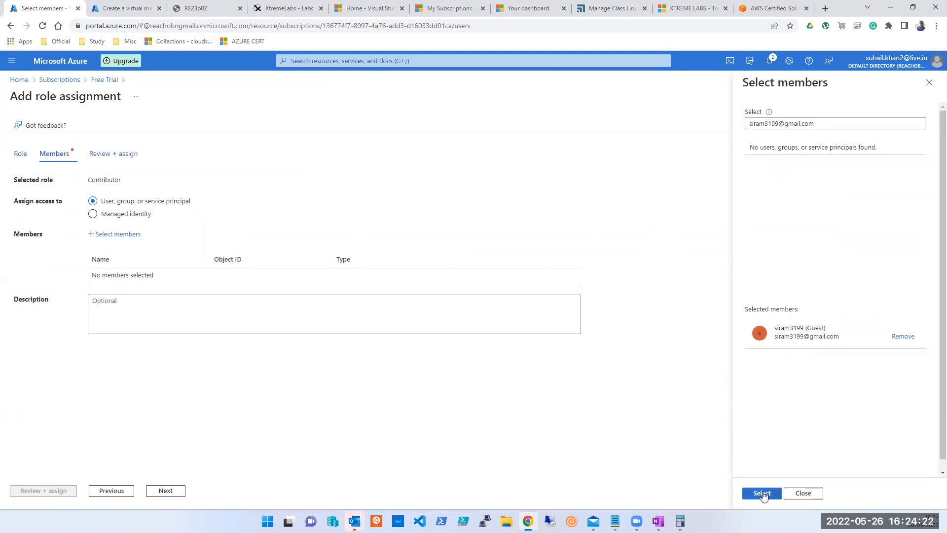
left_click(762, 493)
left_click(36, 494)
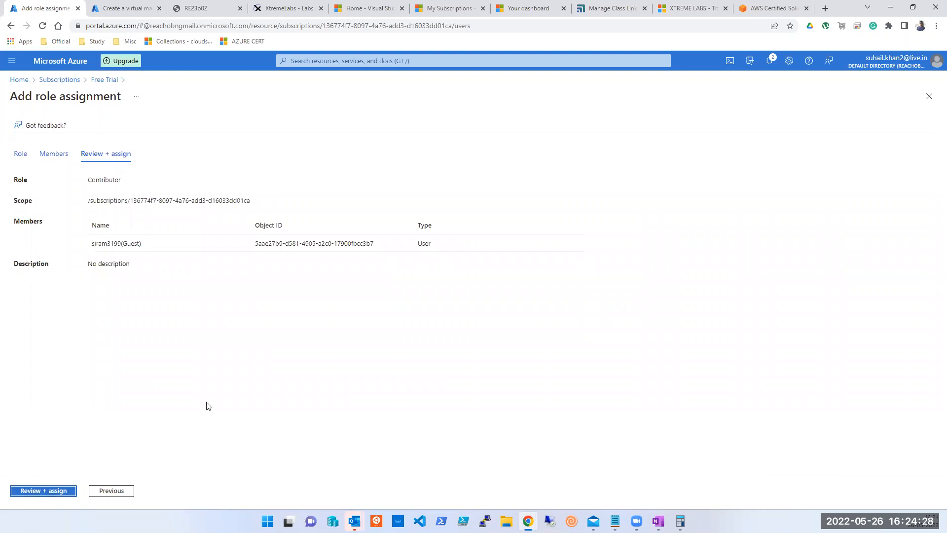
left_click(53, 493)
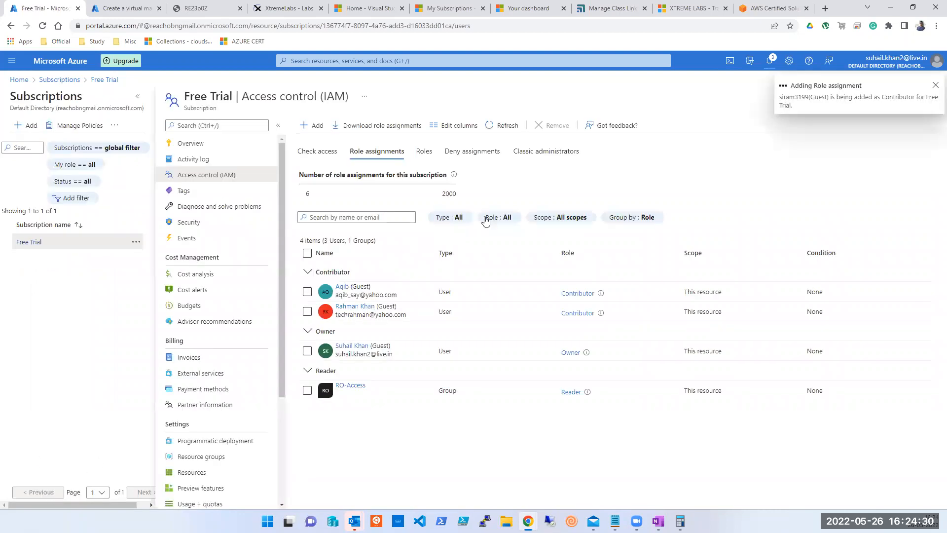
left_click(19, 79)
left_click(446, 135)
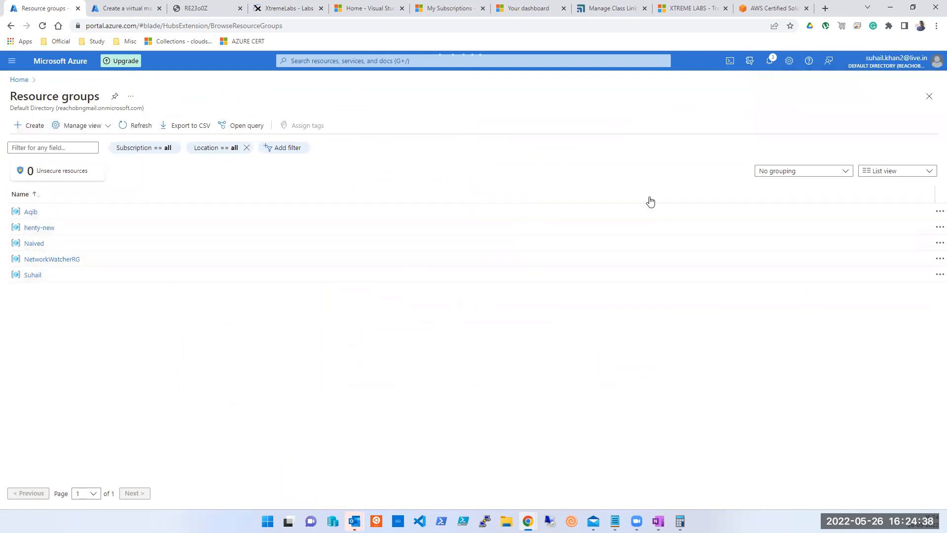
Create resource group 'Iram' in East US under the Free Trial subscription.
left_click(28, 125)
left_click(171, 221)
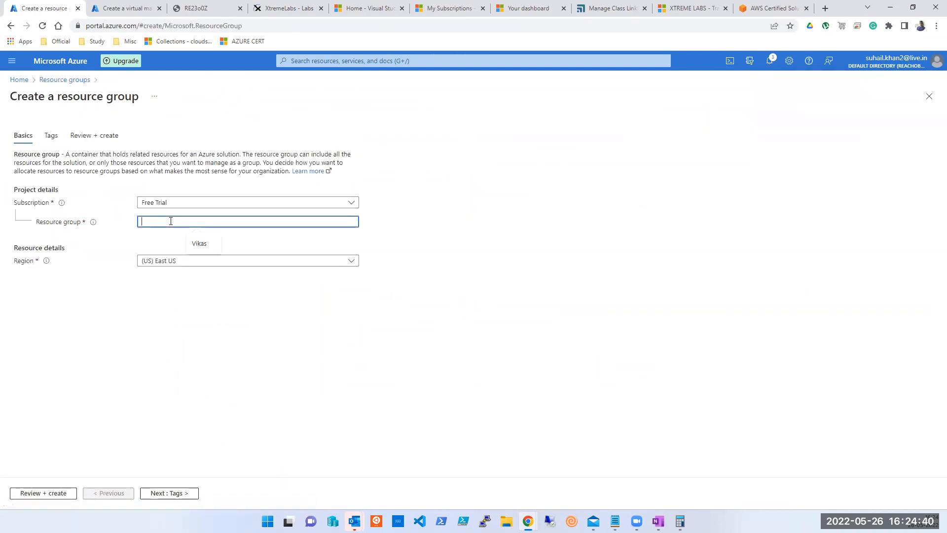
type("l")
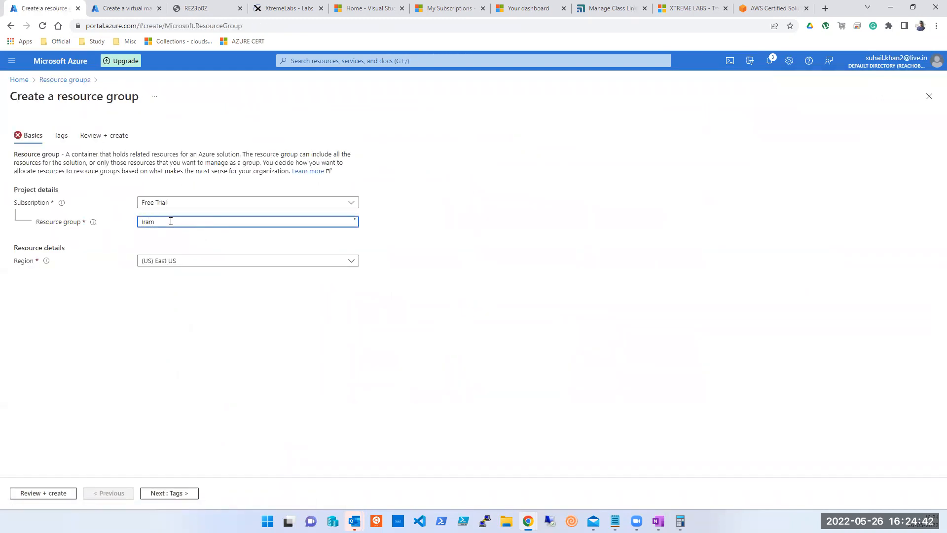
left_click(51, 494)
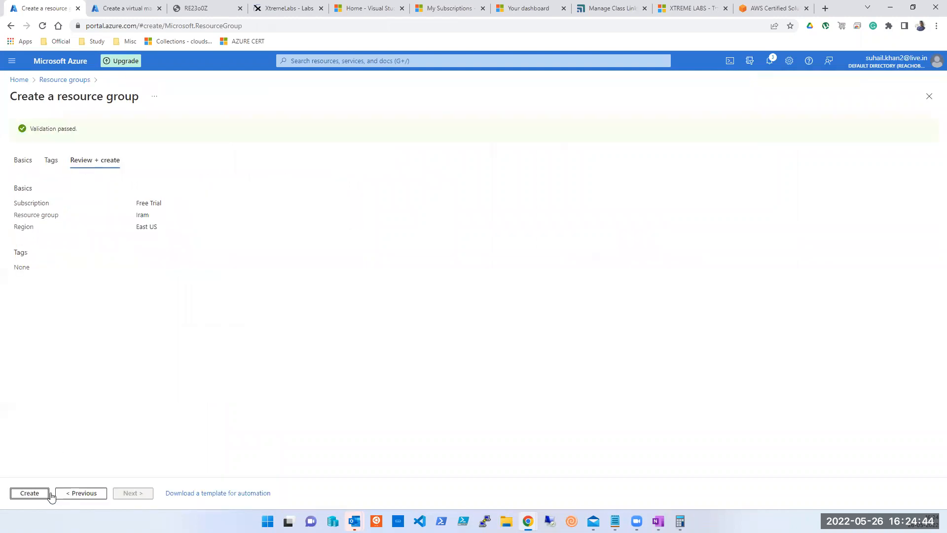
left_click(31, 500)
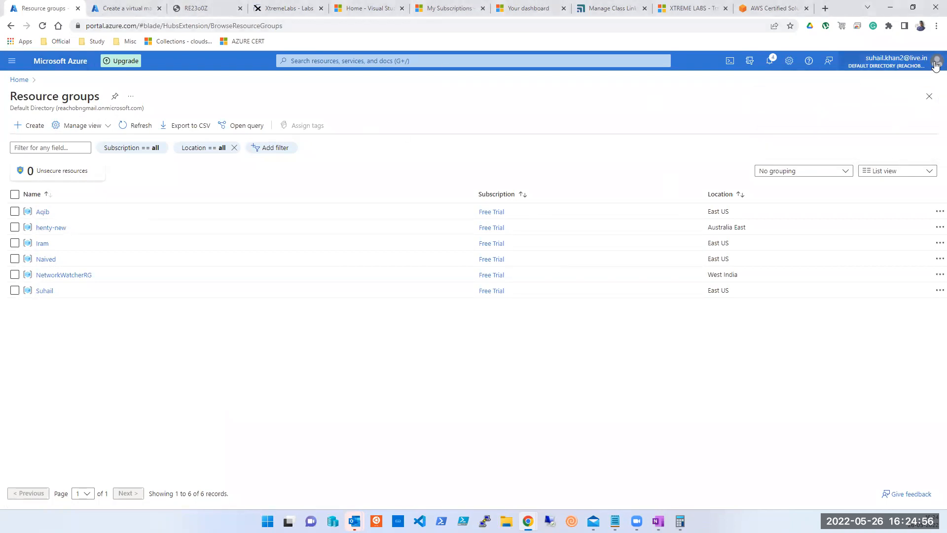
Switch to the tsoftinfosolutions.online Default Directory with its MSDN Platforms, Pay-As-You-Go and Azure for Students subscriptions.
left_click(890, 61)
left_click(885, 147)
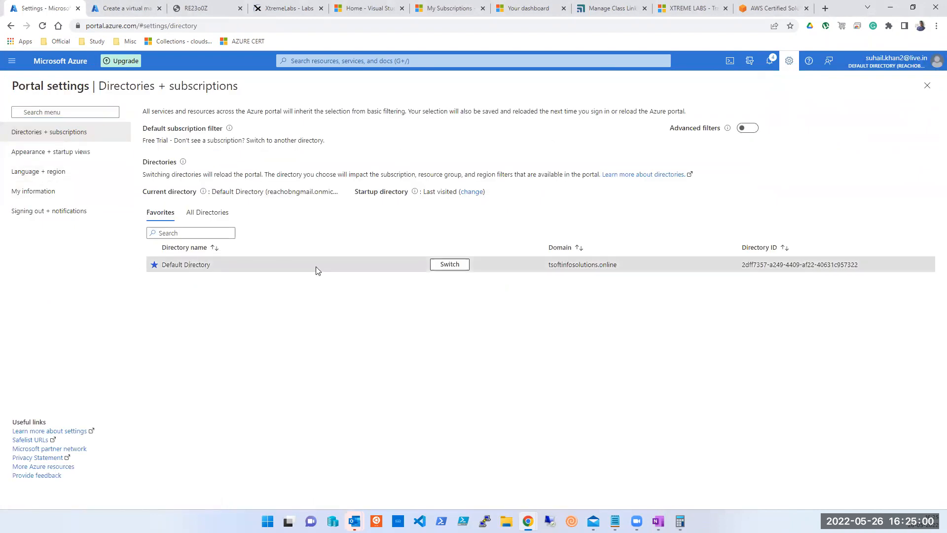
left_click(450, 265)
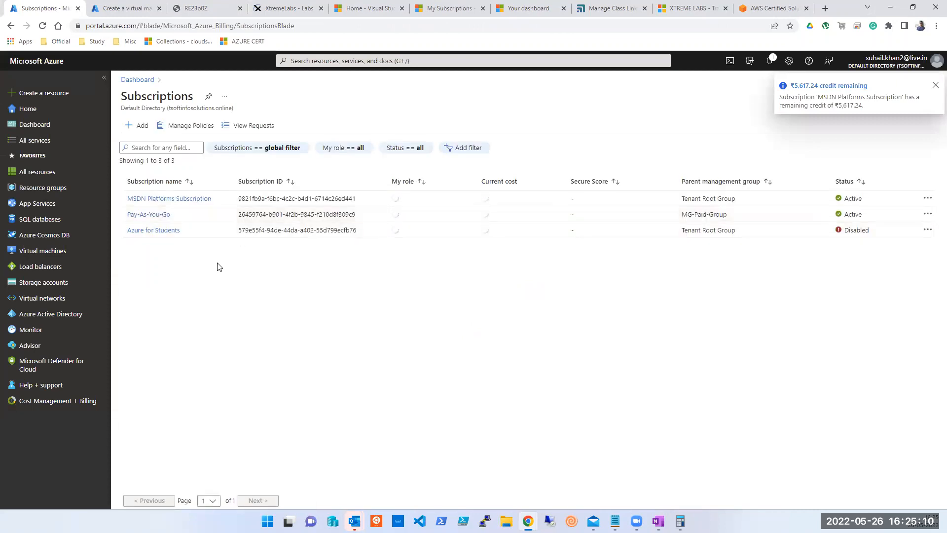
left_click(29, 111)
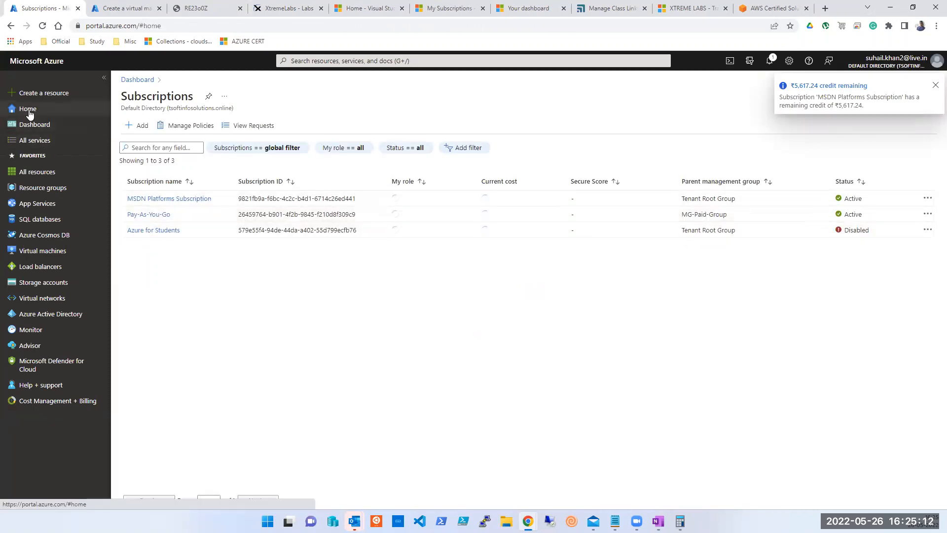
Start virtual network 'Test' under MSDN Platforms Subscription in an existing resource group, East US.
left_click(393, 138)
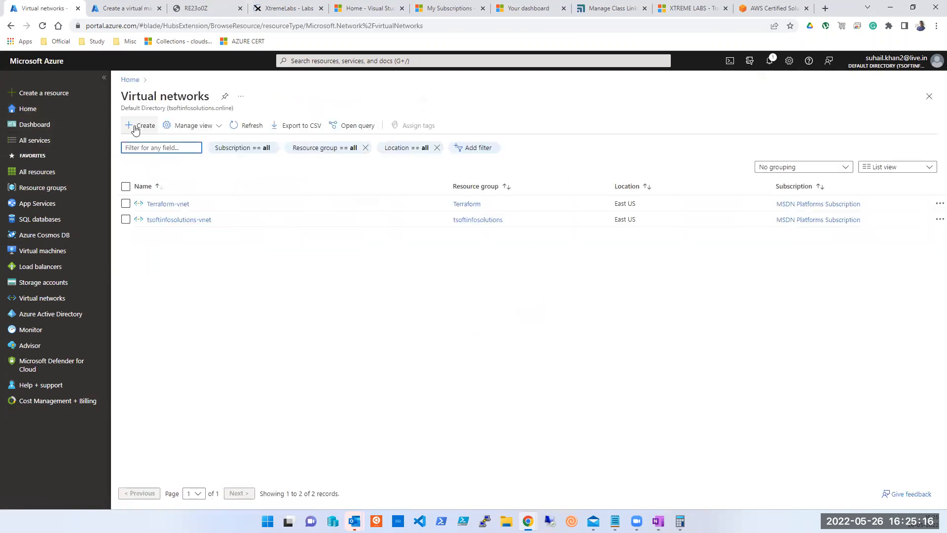
left_click(136, 127)
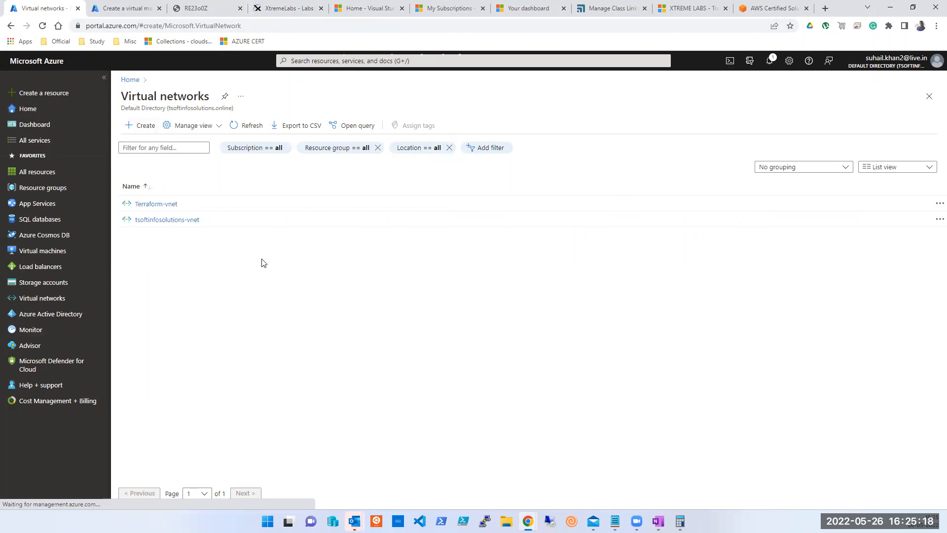
left_click(324, 215)
left_click(315, 263)
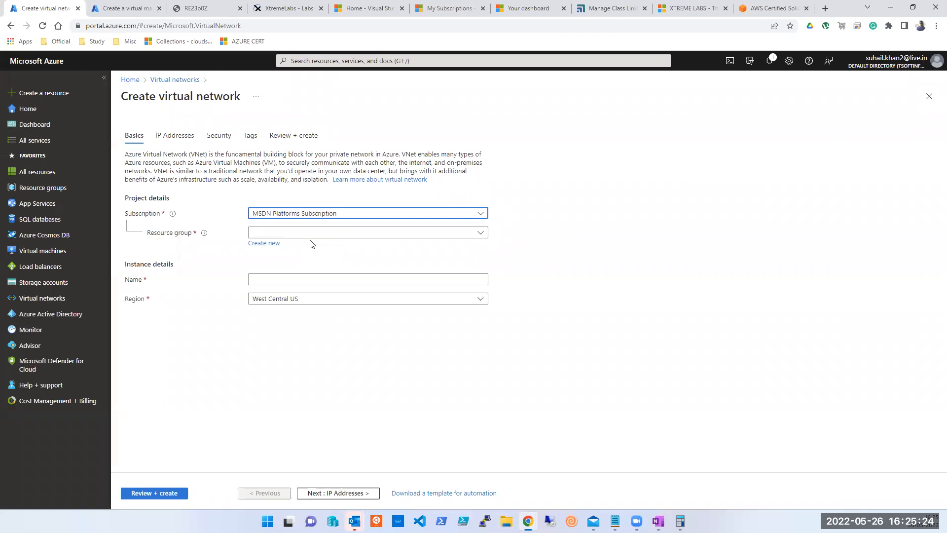
left_click(313, 232)
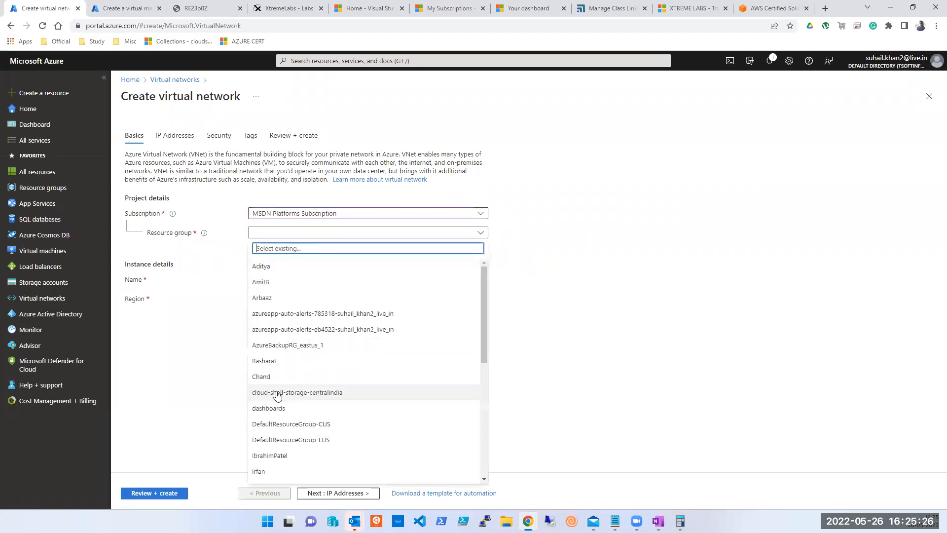
left_click(276, 362)
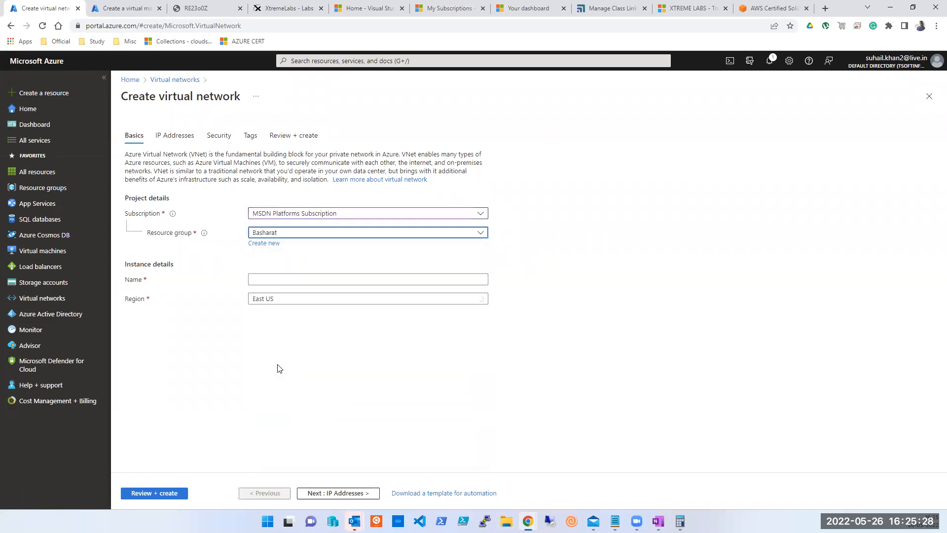
left_click(305, 281)
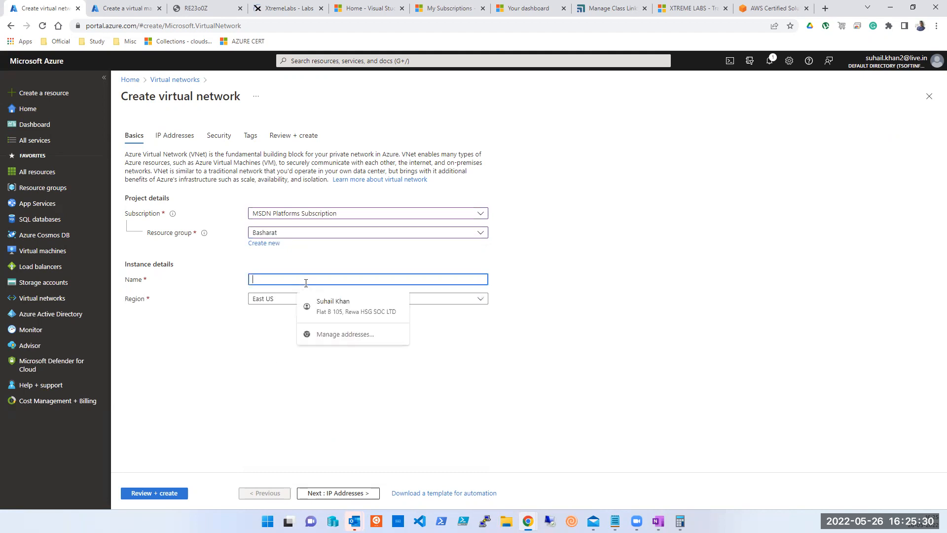
type("Test")
left_click(374, 493)
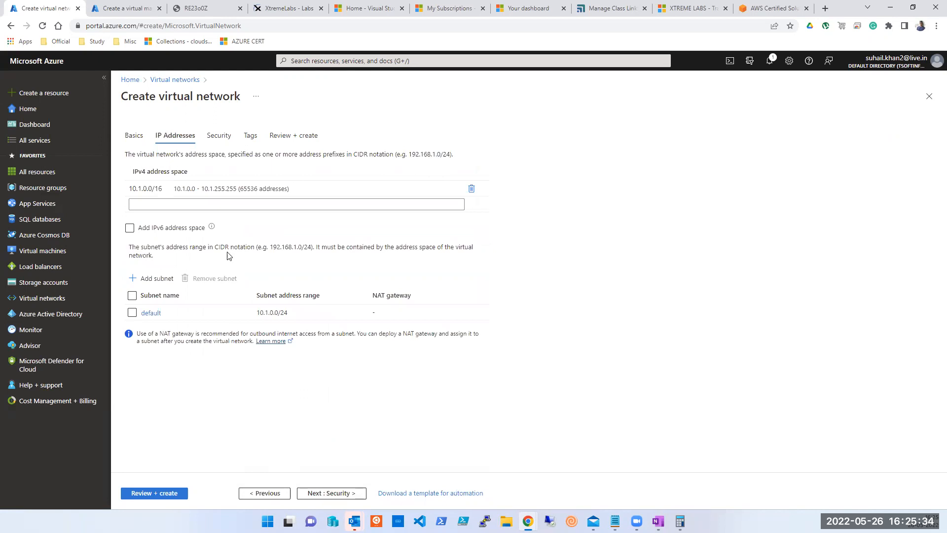
Return to the Security tab of the Test network wizard.
left_click(327, 495)
left_click(328, 494)
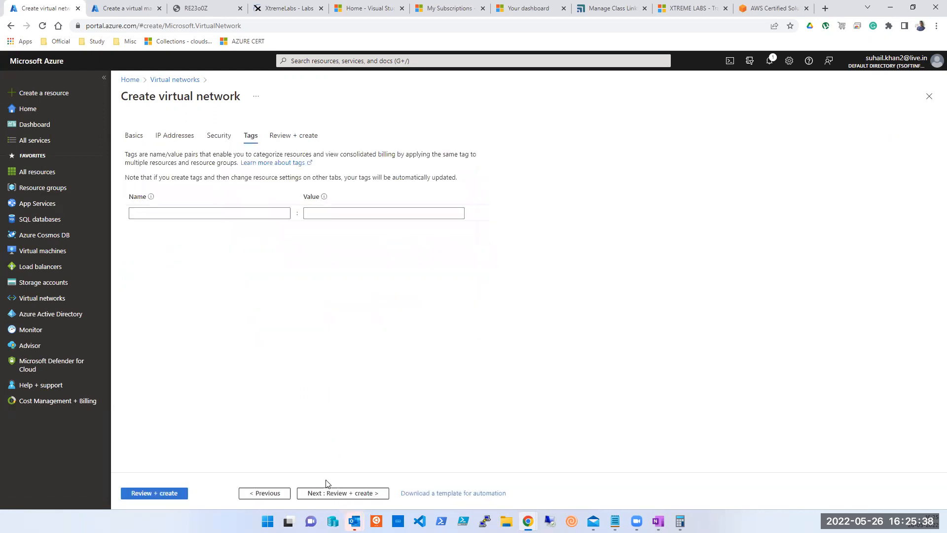
left_click(219, 137)
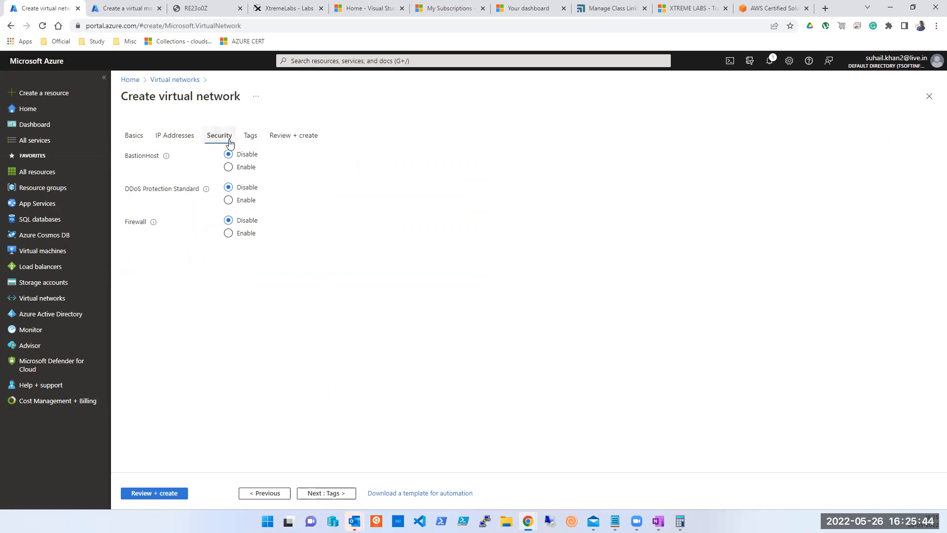
mouse_move(165, 160)
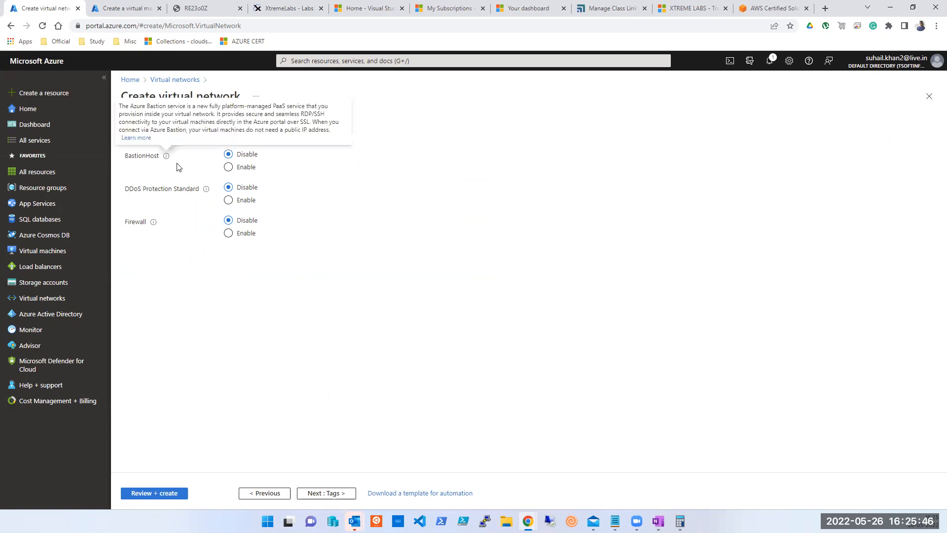
mouse_move(205, 197)
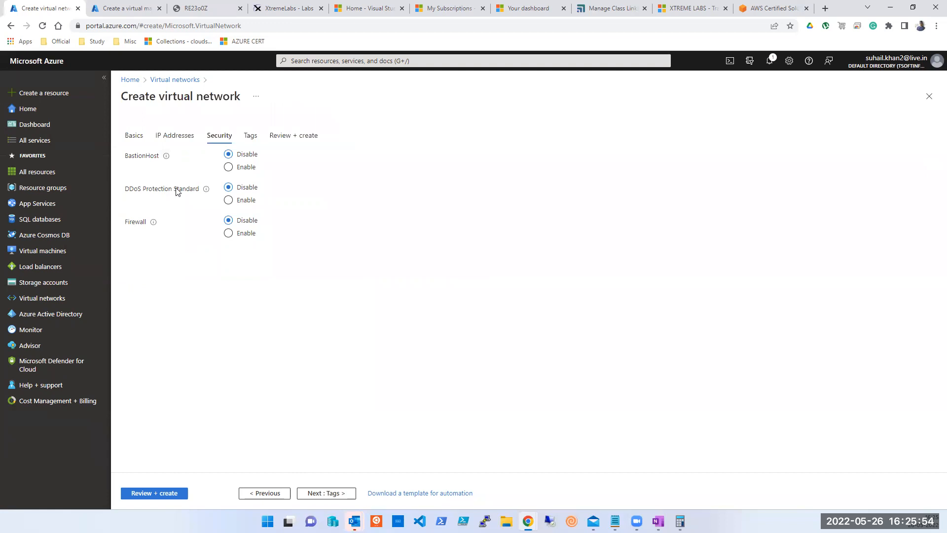
Preview Bastion host, DDoS Protection Standard and Firewall, switching each back off, then go to Tags.
left_click(231, 169)
left_click(235, 156)
left_click(233, 168)
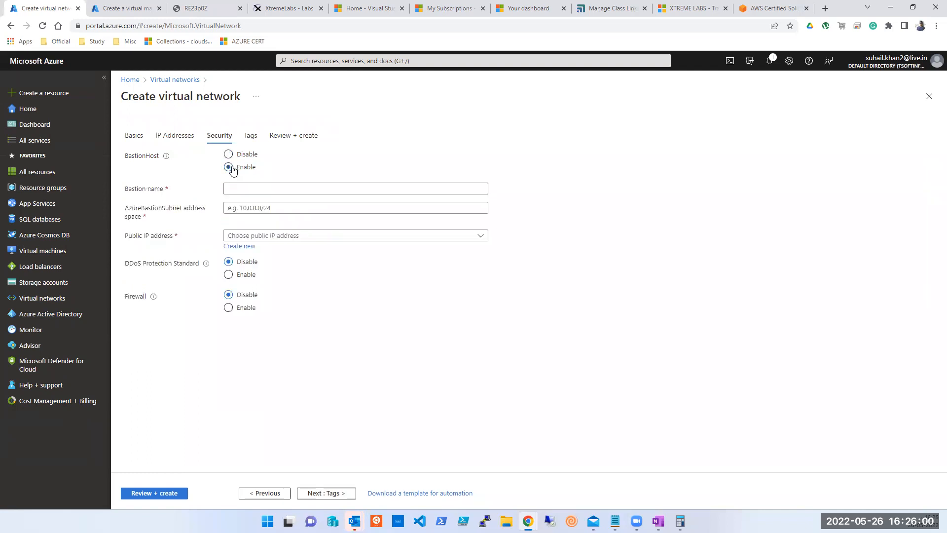
left_click(228, 201)
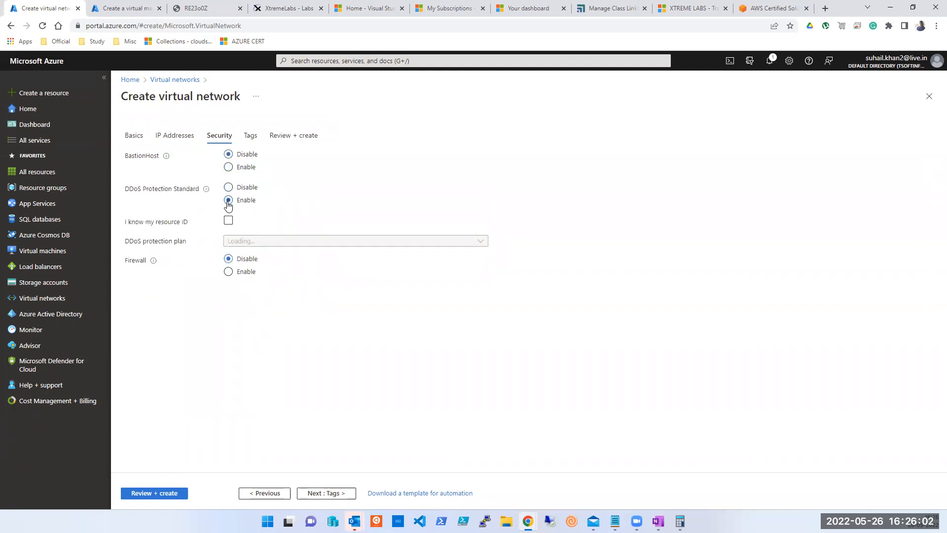
left_click(229, 188)
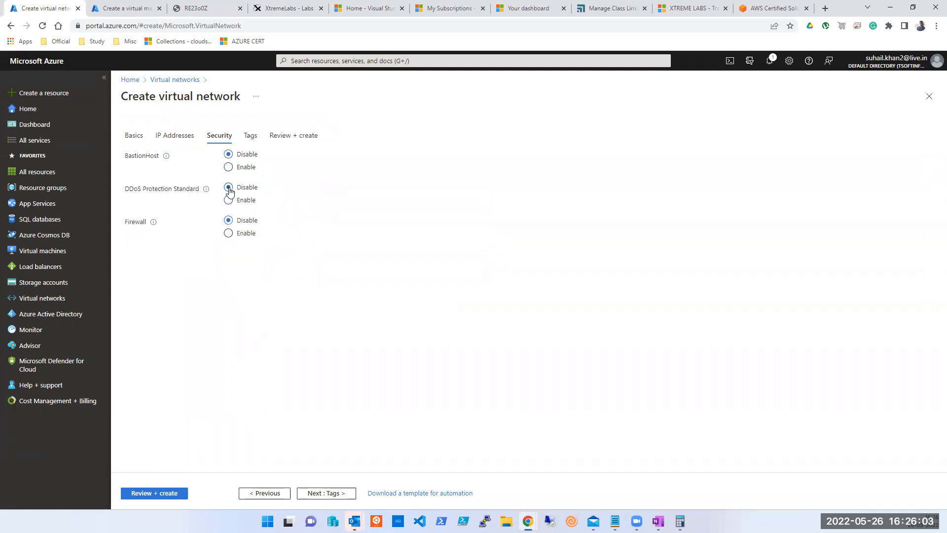
left_click(229, 233)
left_click(229, 222)
left_click(250, 138)
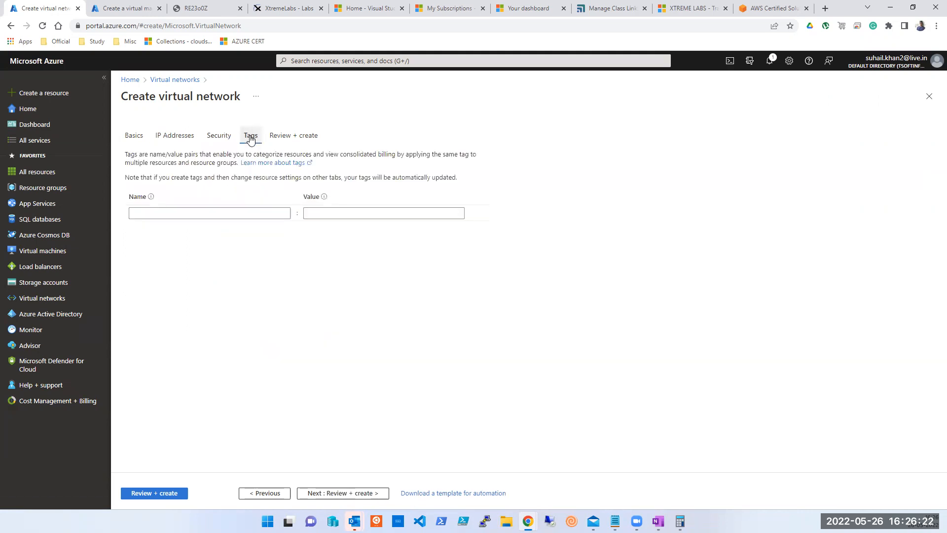
Add the tag ApplicationName with value People Soft.
left_click(256, 207)
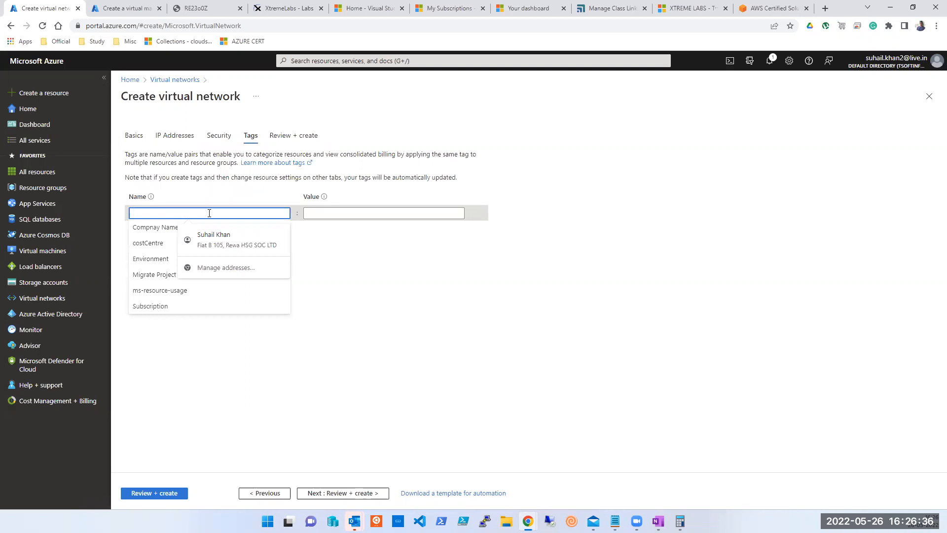
type("Name")
key("BackSpace")
key("BackSpace")
key("BackSpace")
key("BackSpace")
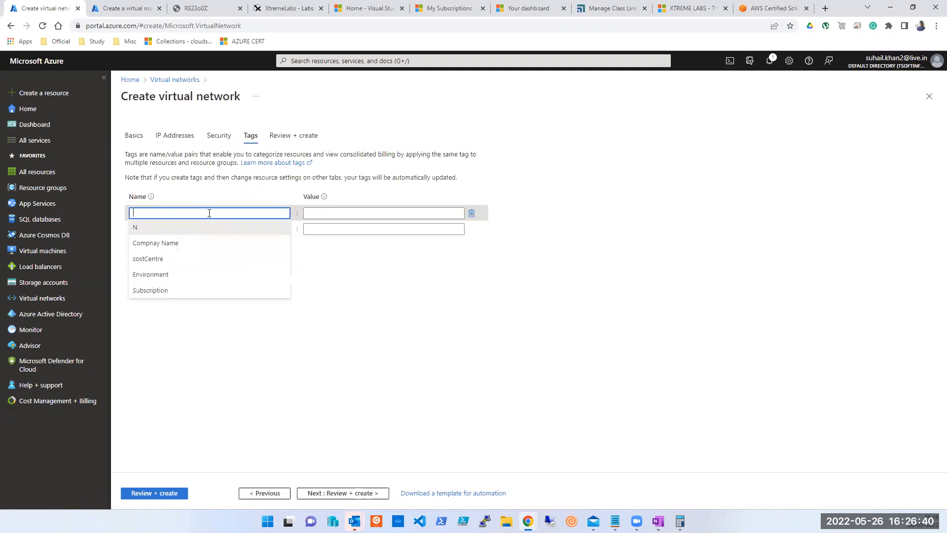
type("Applicat")
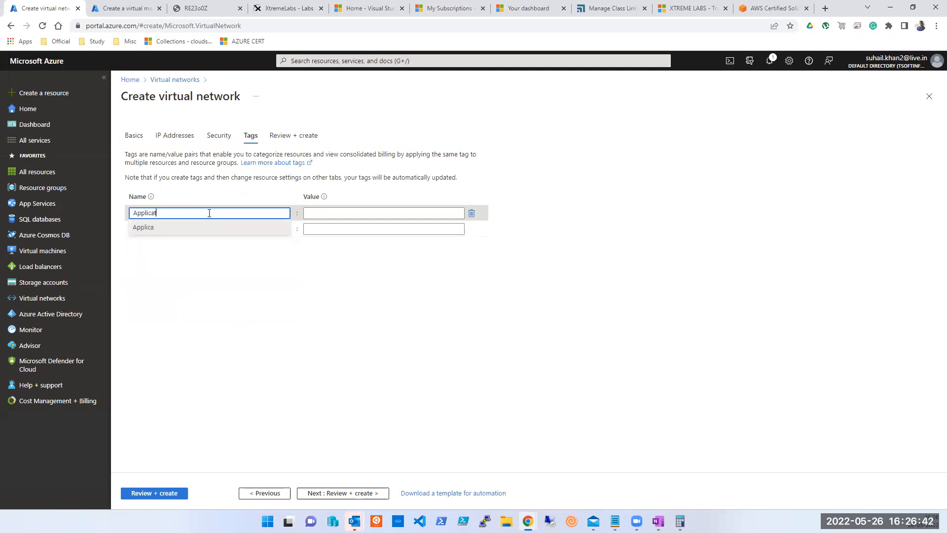
type("ionName")
key("Tab")
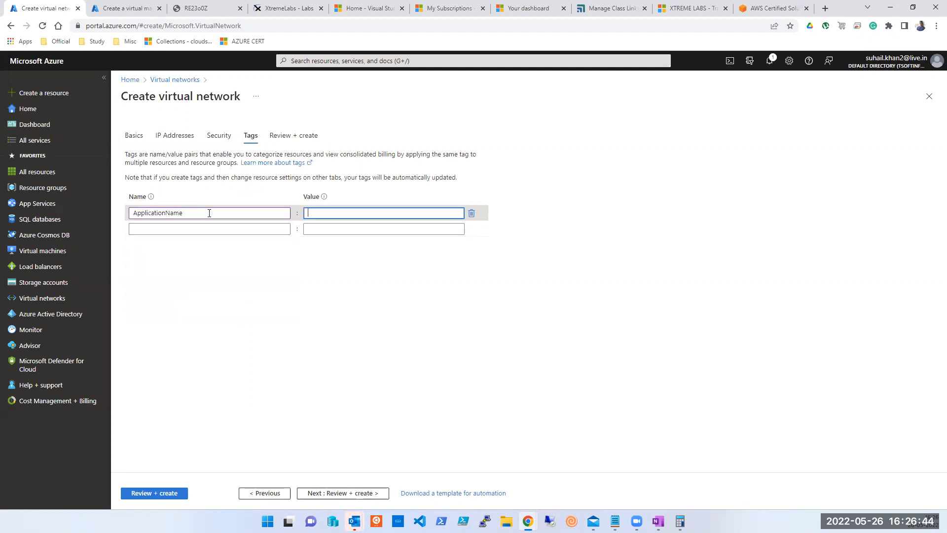
type("People Soft")
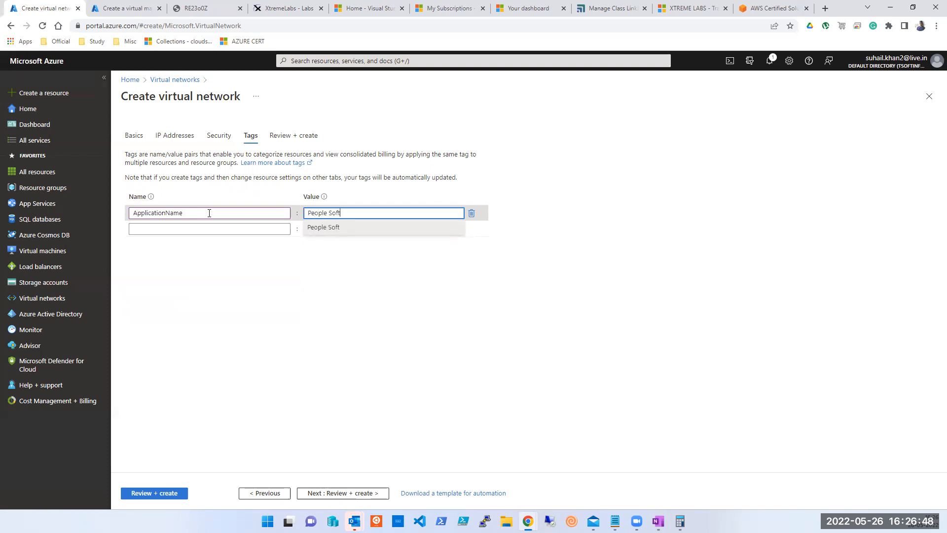
left_click(203, 228)
Add an Owner tag with the owner's name as its value.
type("Owner")
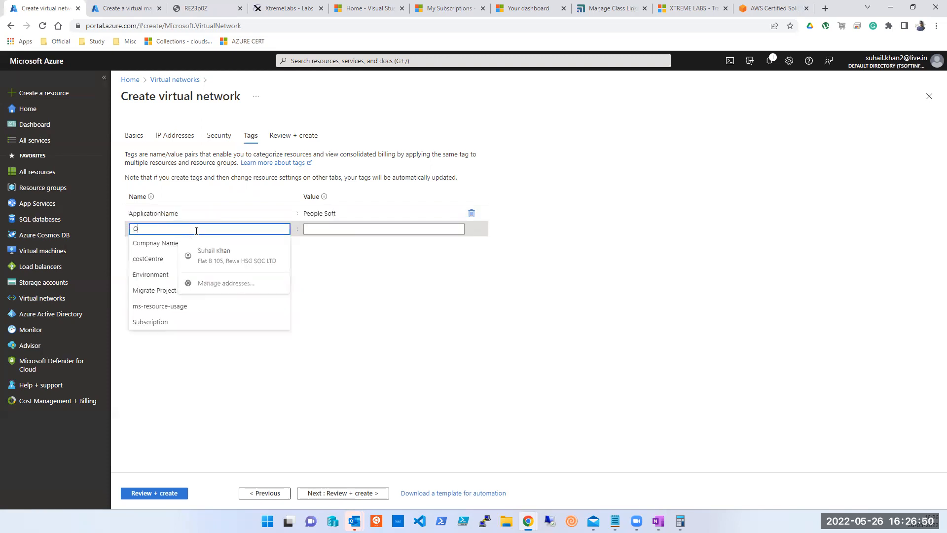
key("Tab")
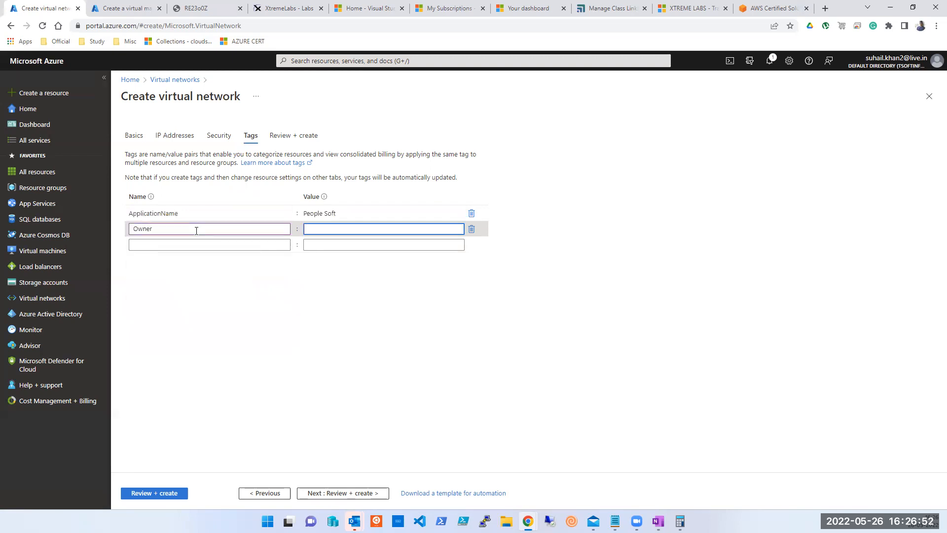
type("Sana")
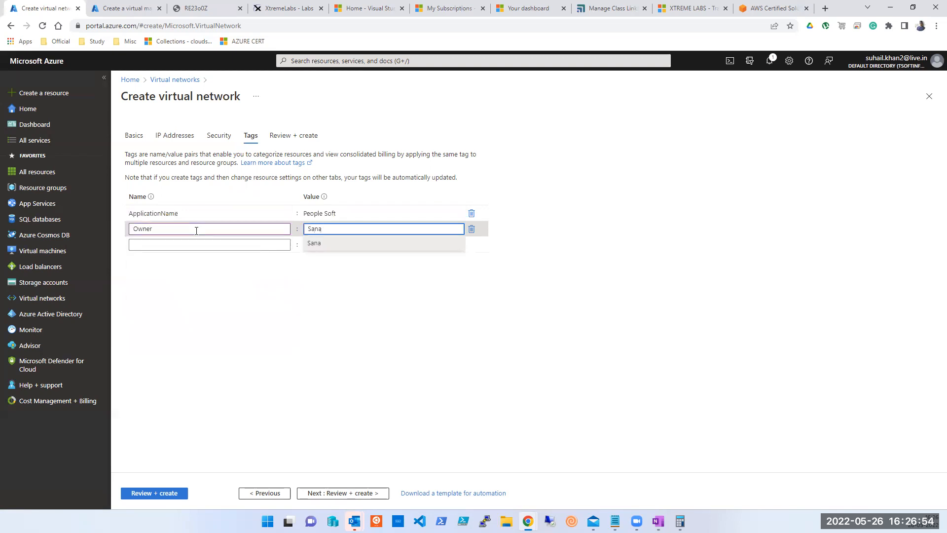
left_click(185, 243)
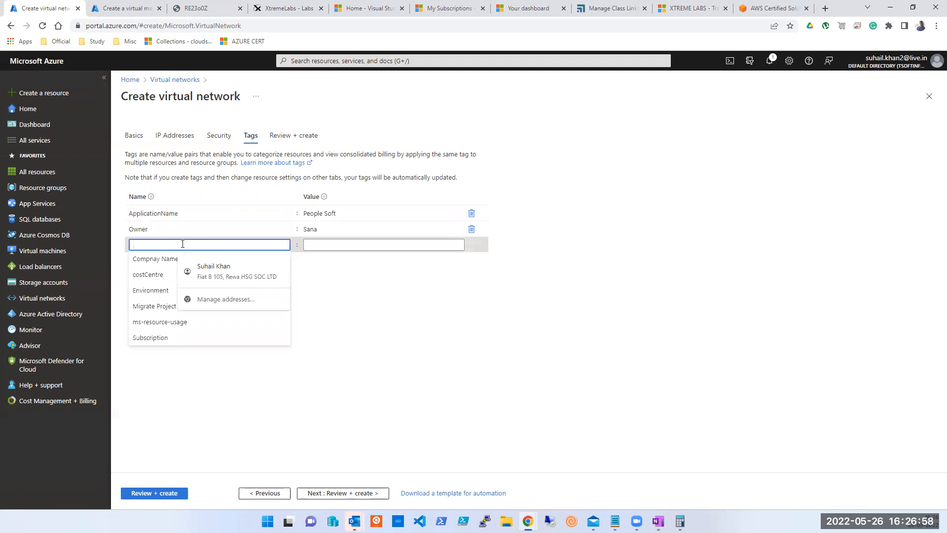
Add the costCentre tag with value TSOFTPUNE001-SUH.
left_click(144, 276)
left_click(319, 249)
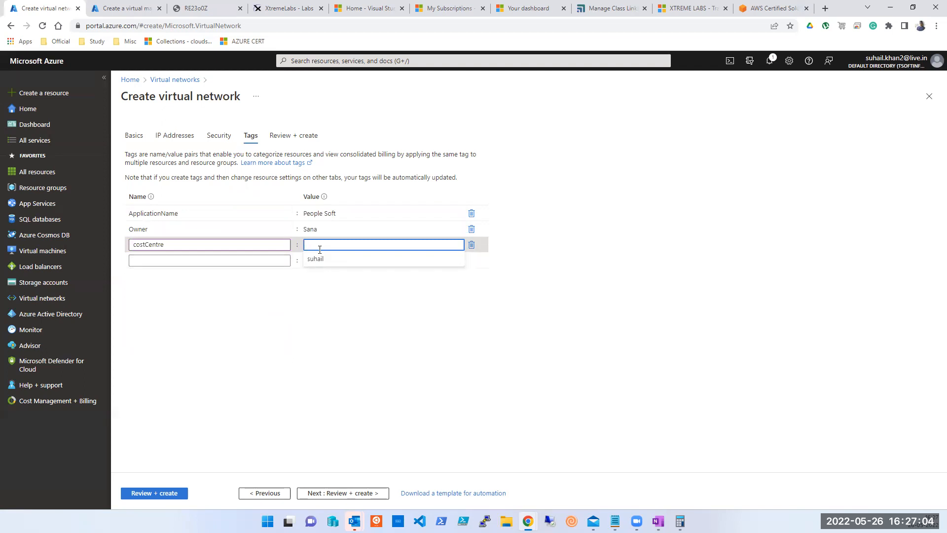
type("DA")
key("BackSpace")
type("TSOF")
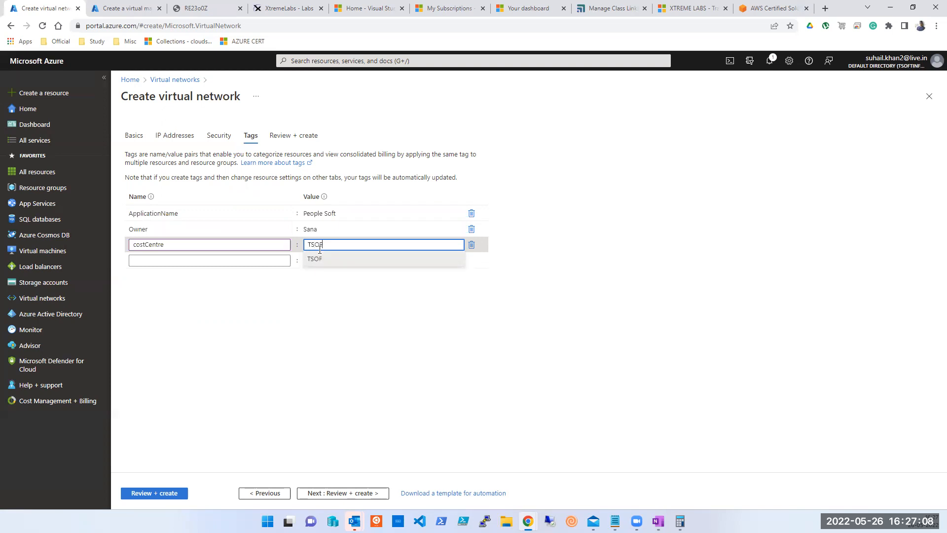
type("TPUNE001-SUH")
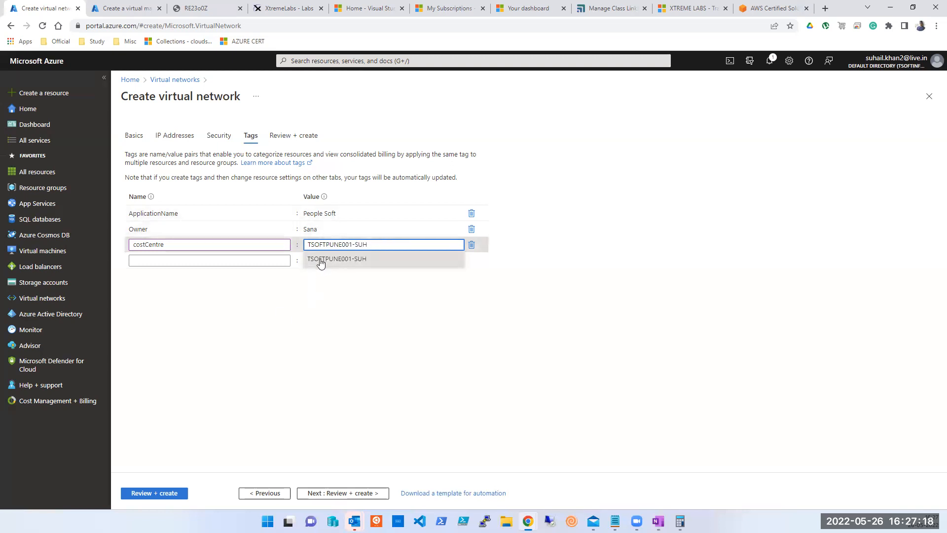
left_click(337, 298)
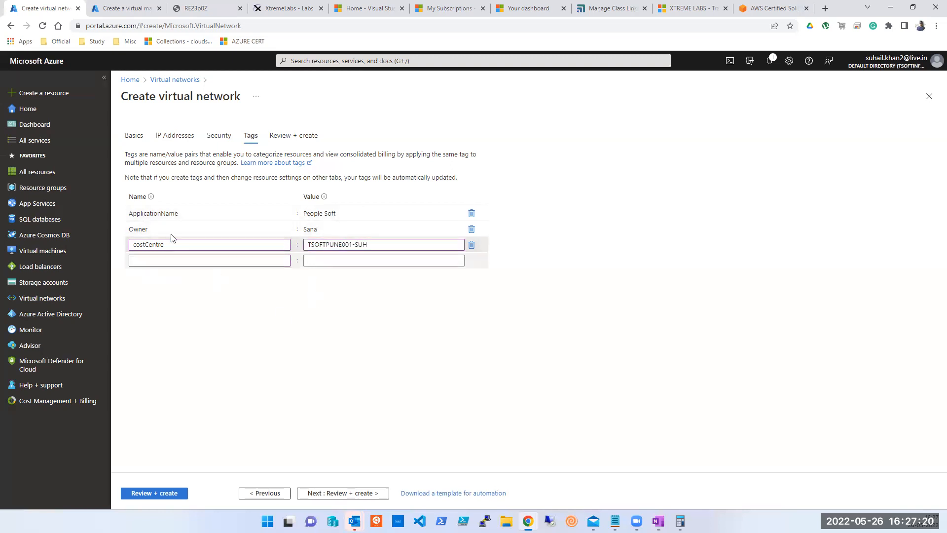
Add an Env tag set to Testing instead of Production.
left_click(152, 262)
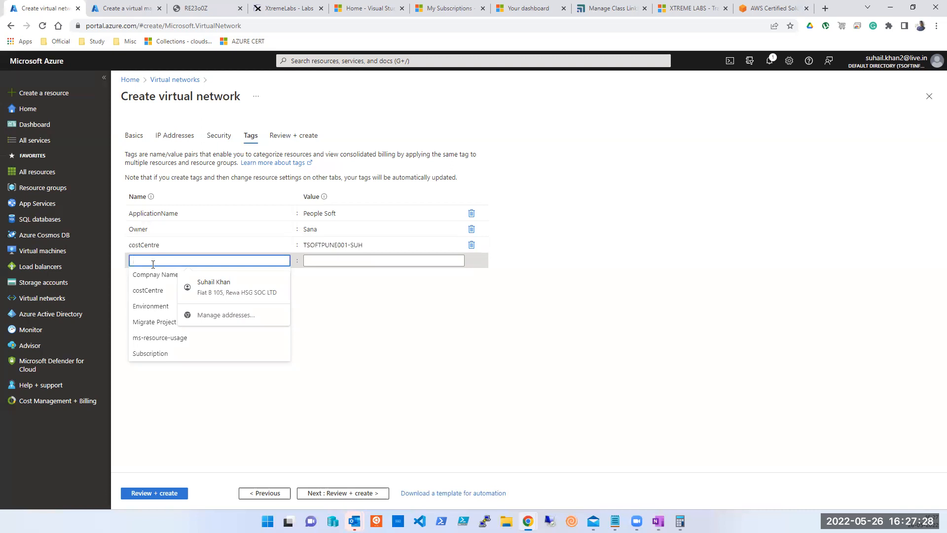
type("Env")
key("Tab")
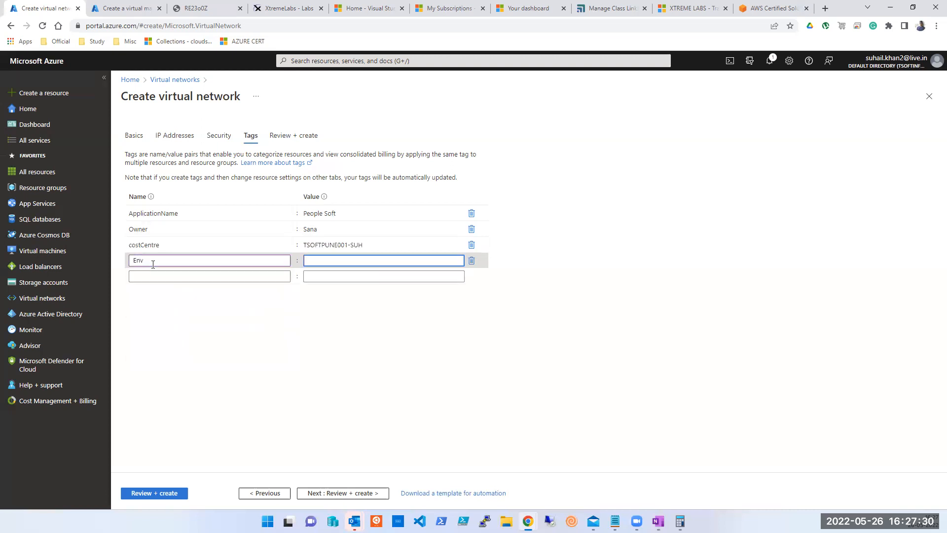
type("Production")
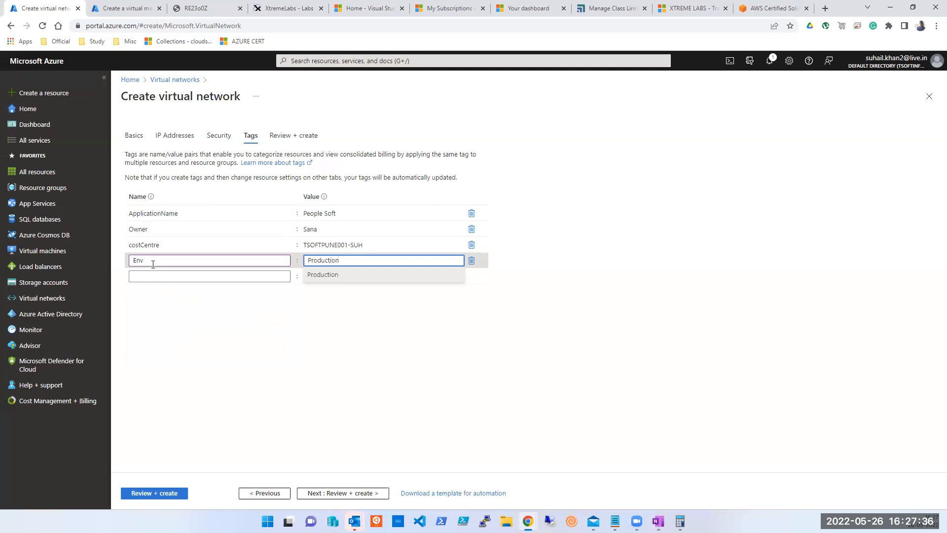
key("ctrl+a")
type("Testing")
left_click(153, 272)
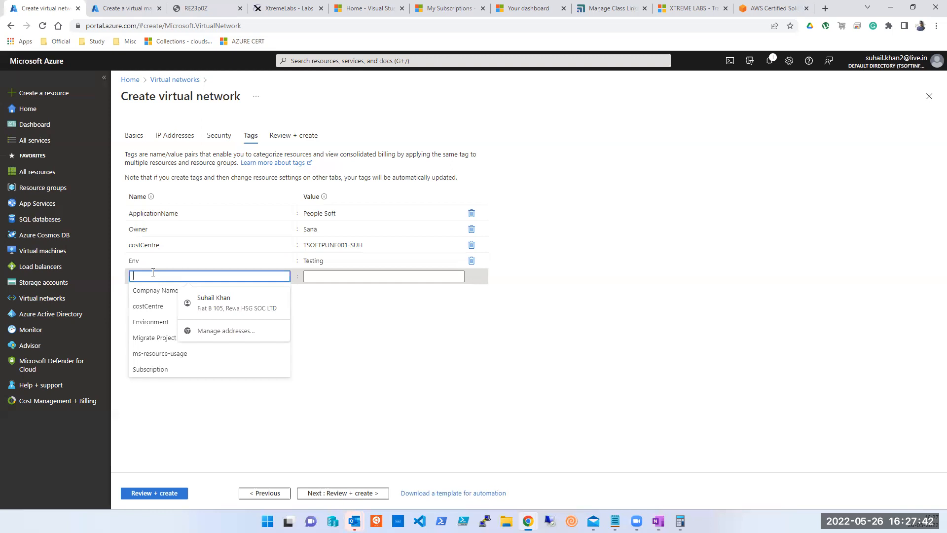
Add a Tech Support tag with the support e-mail address, then run Review + create validation.
type("Tech Support")
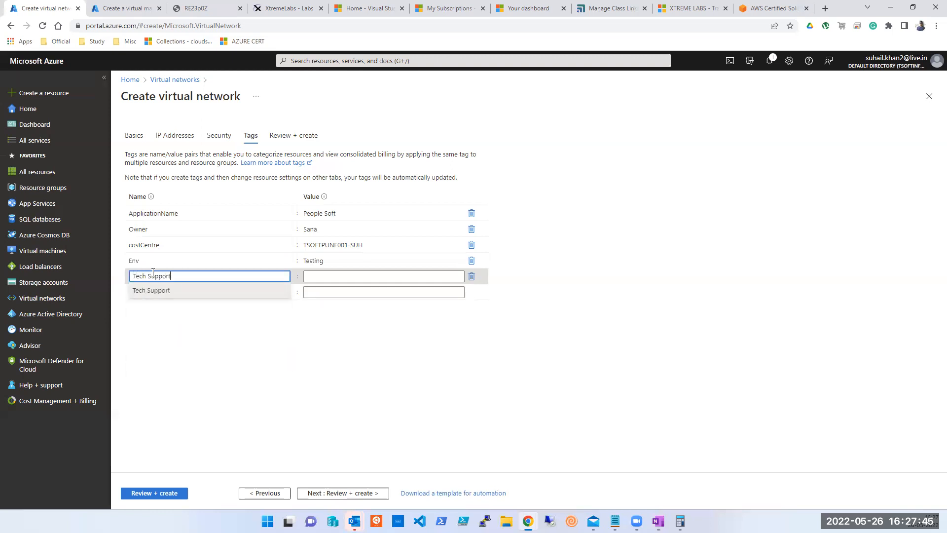
key("Tab")
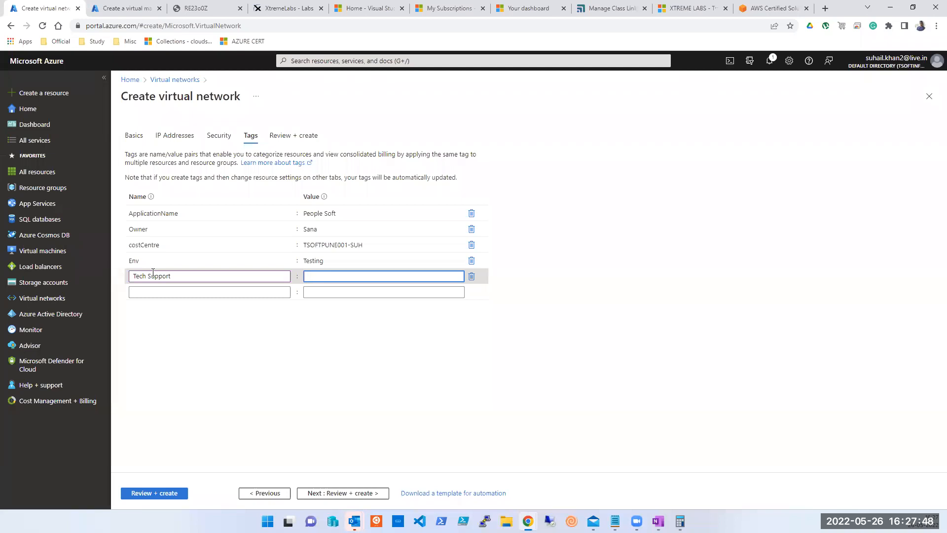
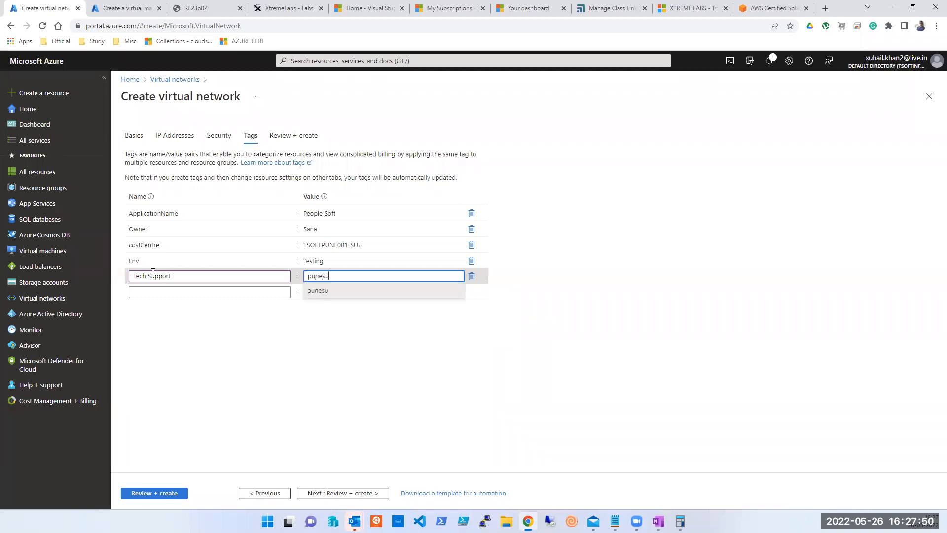
left_click(265, 405)
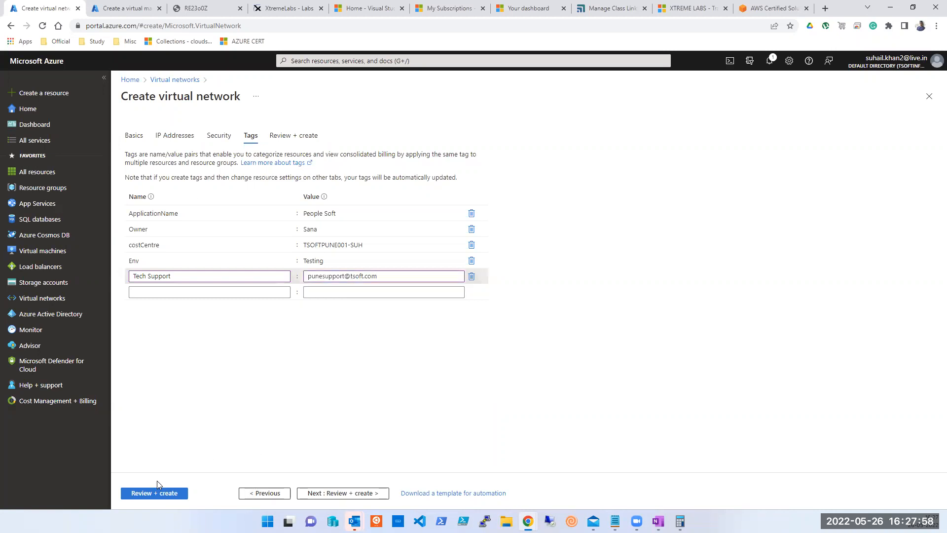
left_click(154, 494)
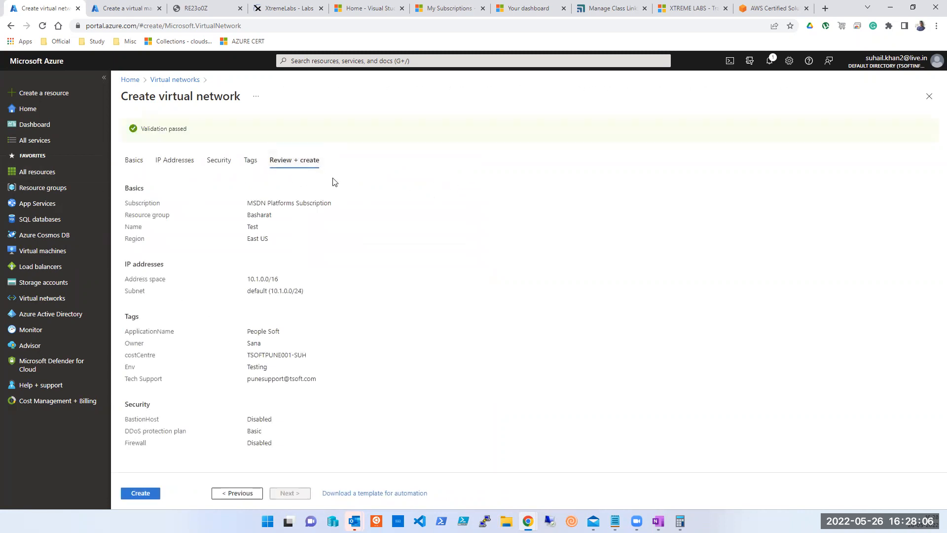
Close the Create virtual network wizard and confirm discarding the Test network.
left_click(135, 161)
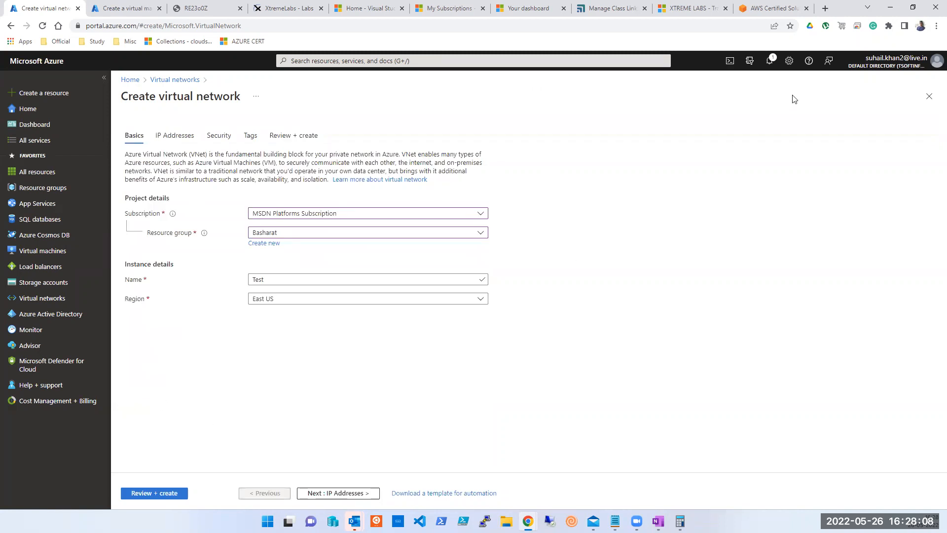
left_click(930, 96)
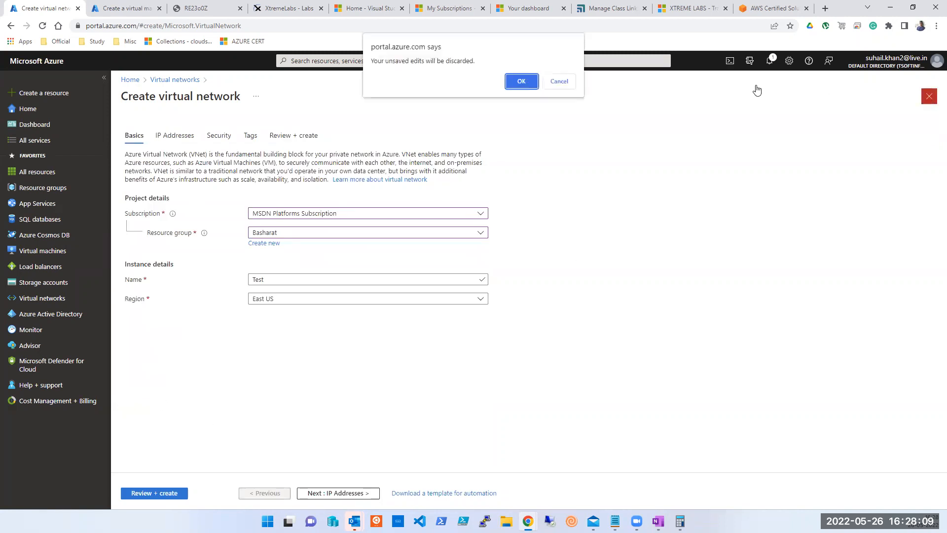
left_click(516, 83)
Refresh the Virtual networks list, then go Home and open Virtual machines.
left_click(261, 125)
left_click(235, 126)
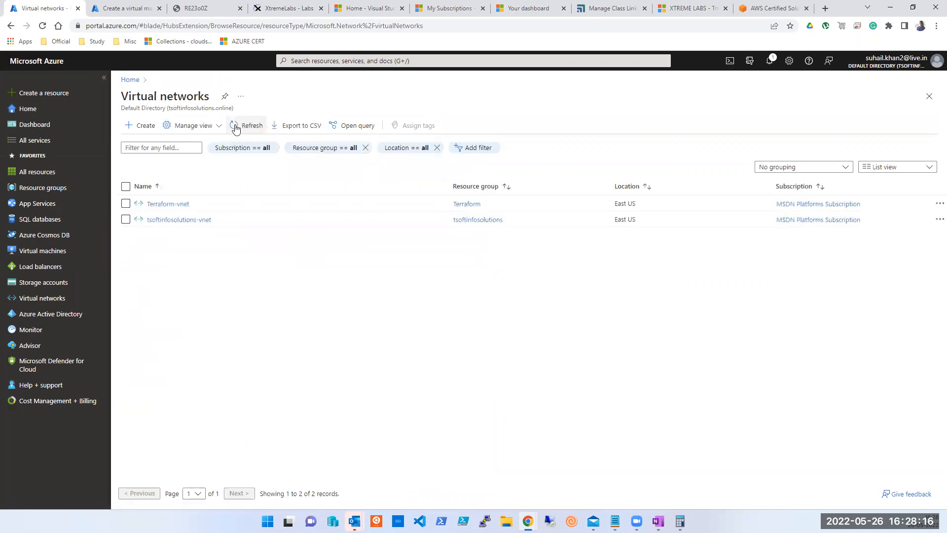
left_click(235, 128)
left_click(235, 128)
left_click(236, 128)
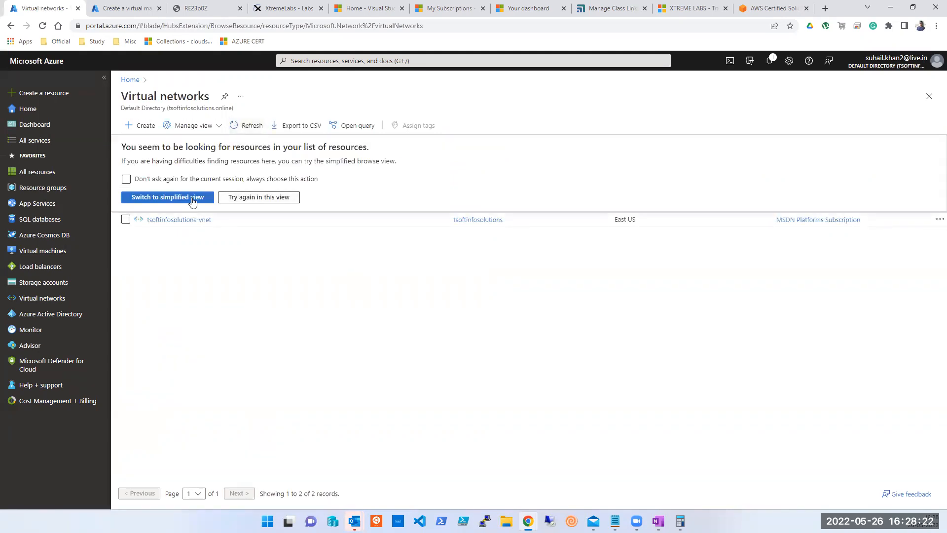
left_click(930, 97)
left_click(340, 129)
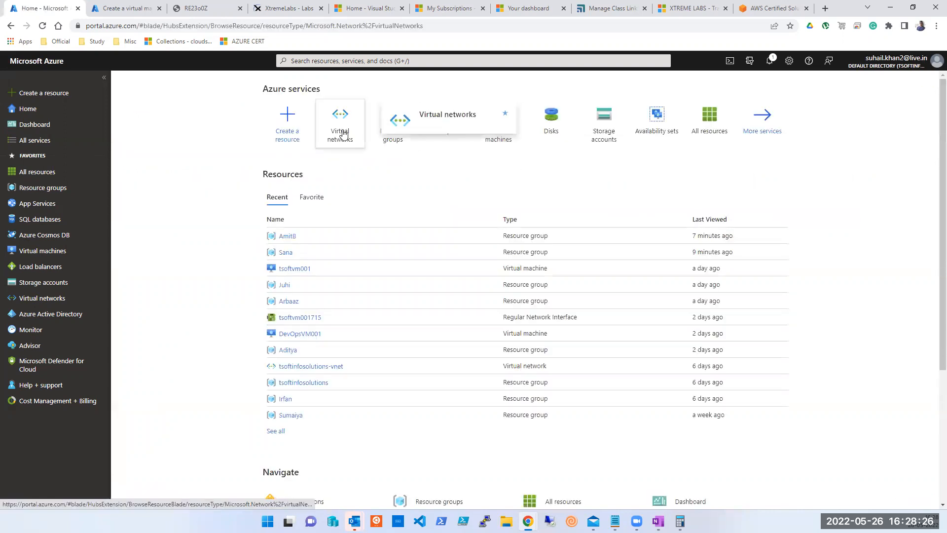
left_click(34, 109)
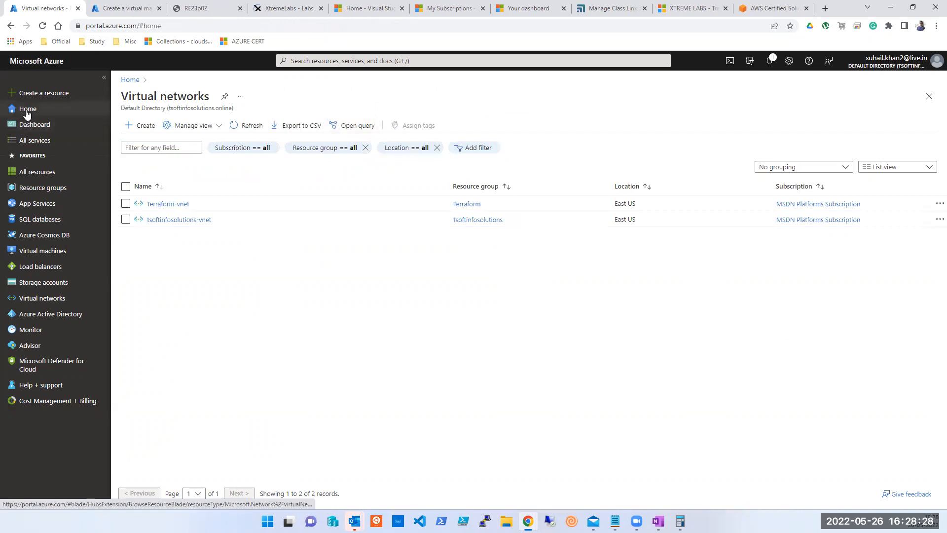
left_click(480, 132)
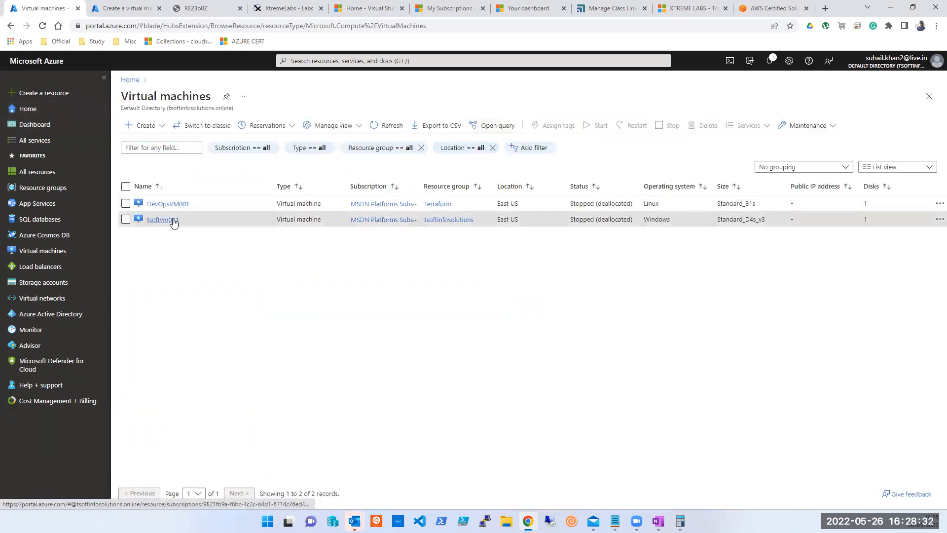
Open tsoftvm001, look over its Overview, and open its Tags page.
left_click(172, 219)
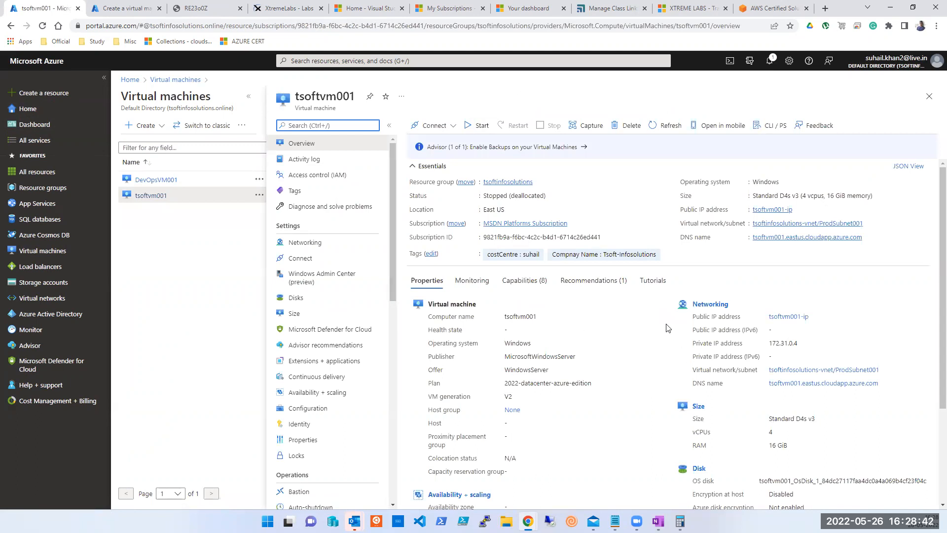
scroll(666, 330, "down", 3)
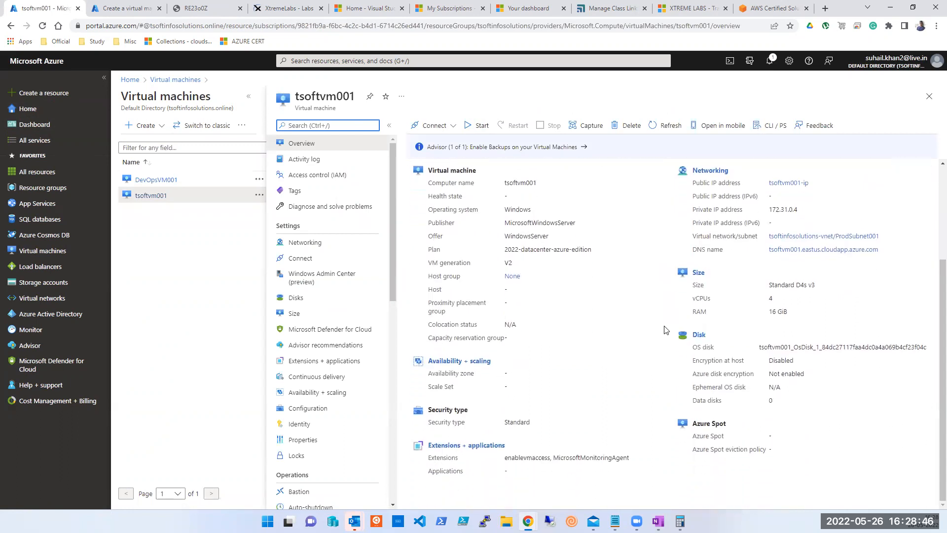
scroll(323, 311, "down", 1)
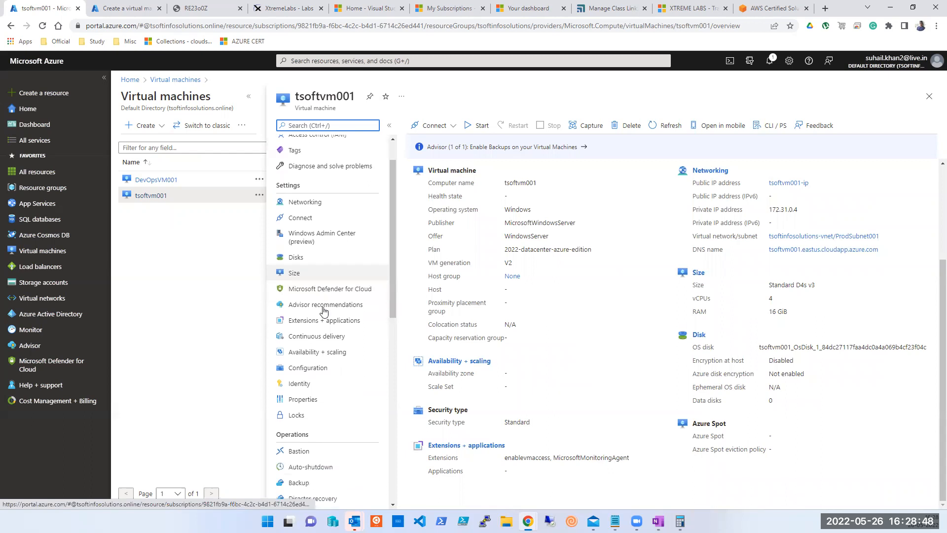
left_click(293, 142)
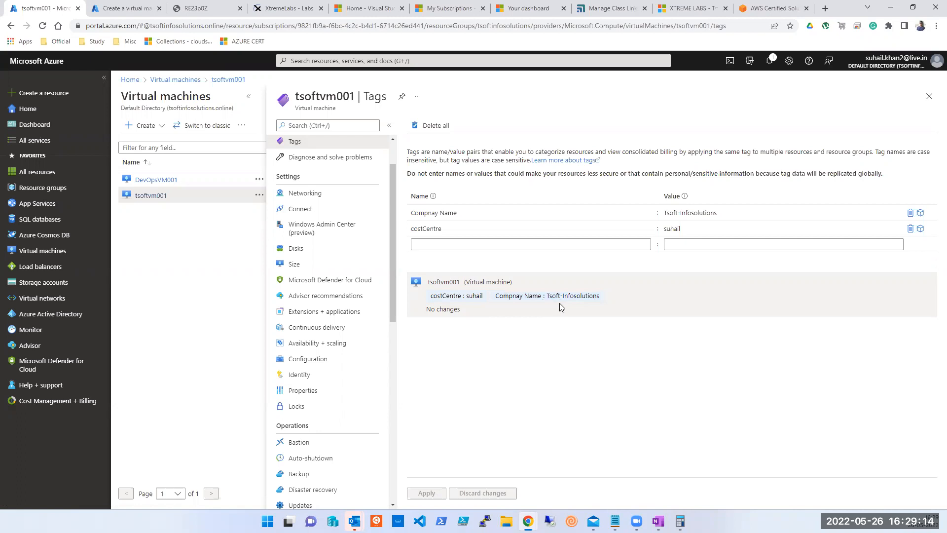
Delete the costCentre tag and add OS = Windows 2022, applying each change.
left_click(910, 229)
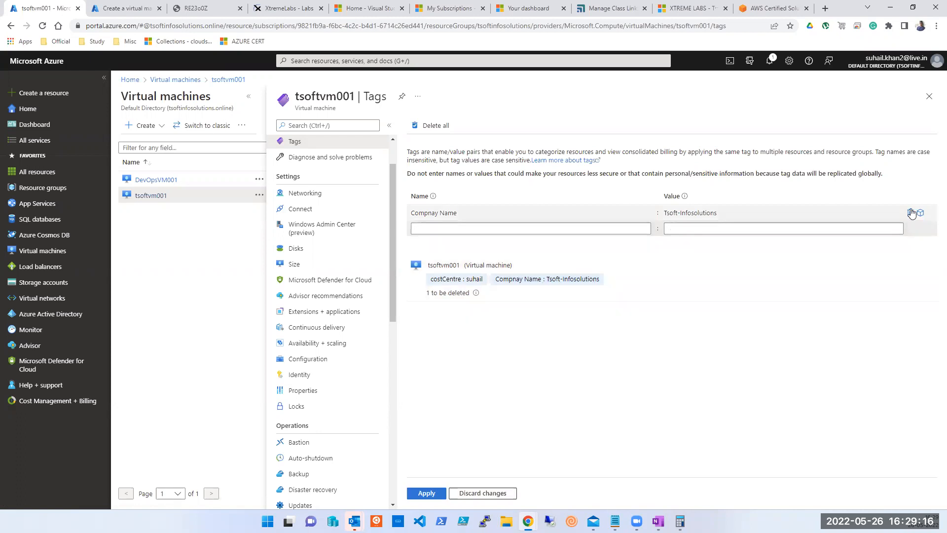
left_click(437, 494)
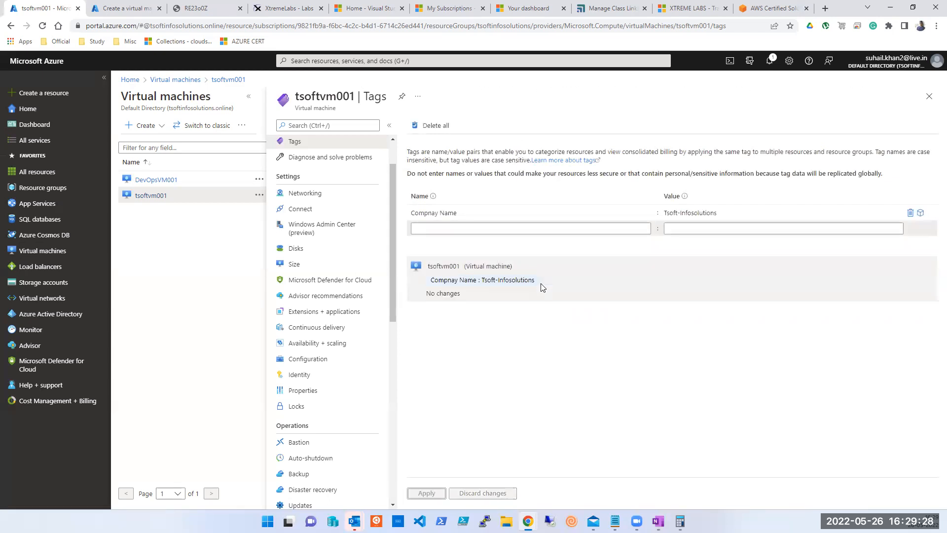
left_click(454, 225)
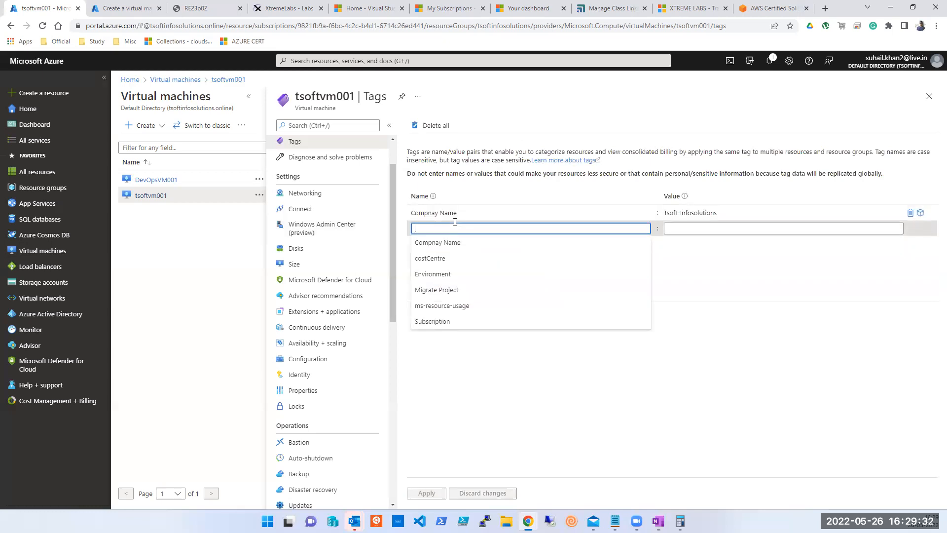
type("OS")
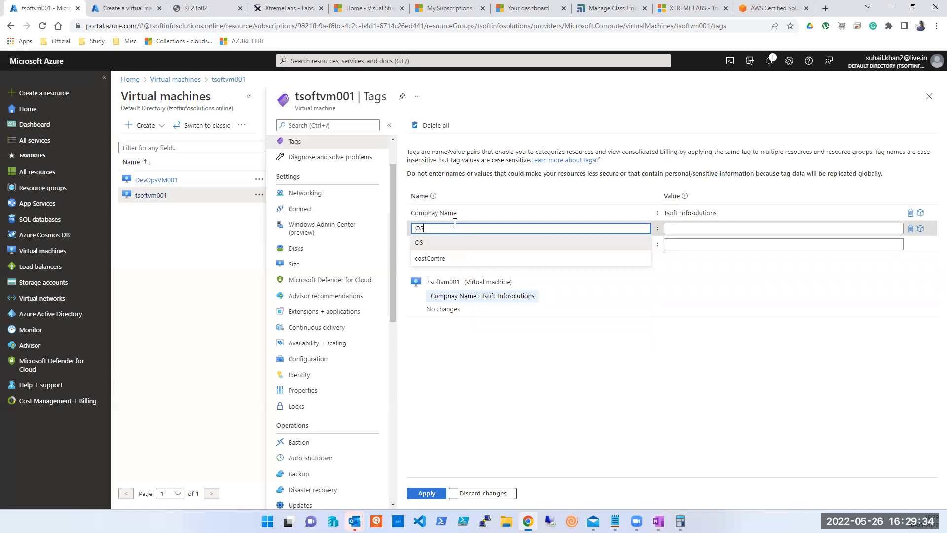
key("Tab")
left_click(743, 230)
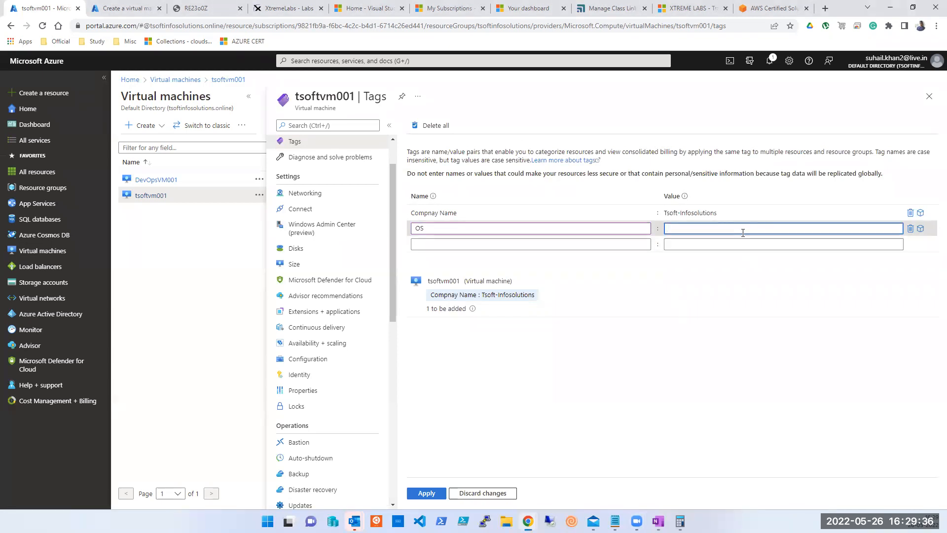
type("Windows")
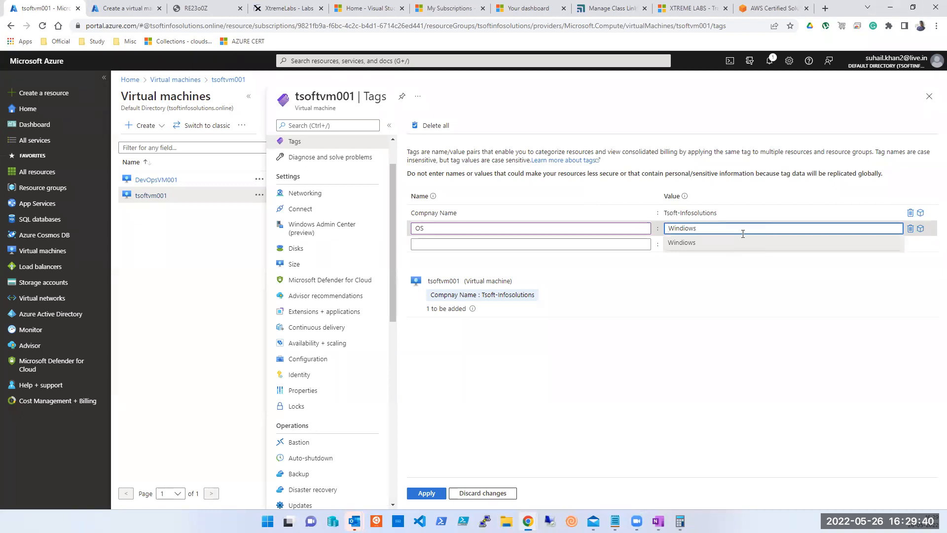
type(" 2022")
left_click(418, 496)
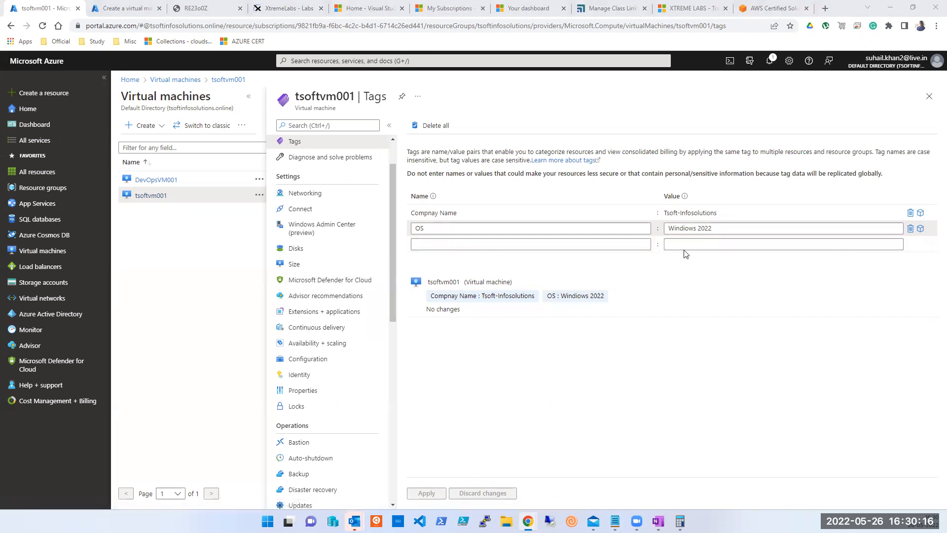
Go back to tsoftvm001's Overview page.
left_click(611, 245)
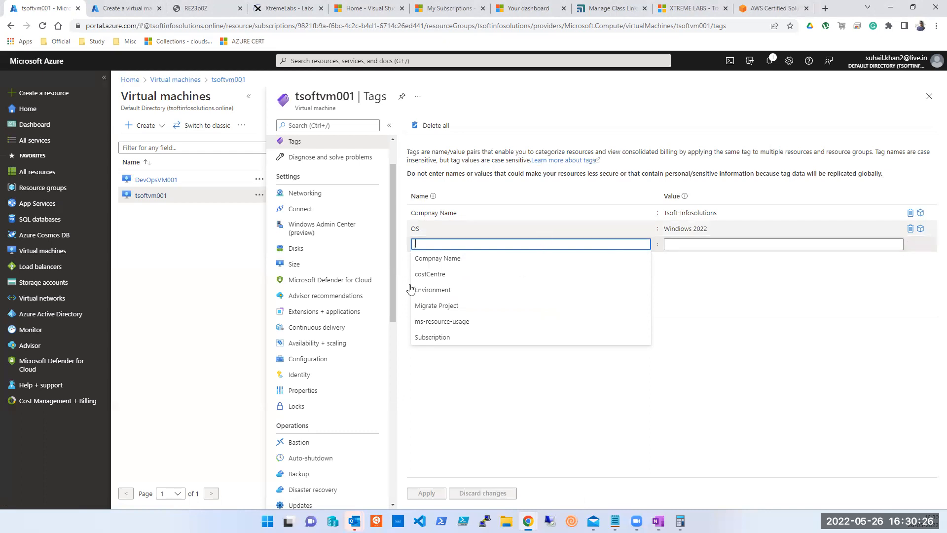
scroll(356, 279, "up", 2)
left_click(298, 144)
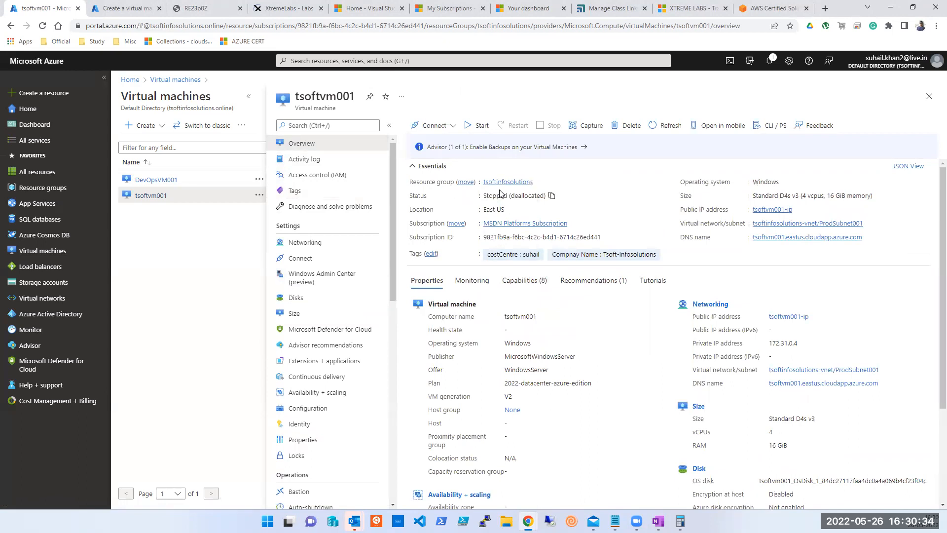
Start tsoftvm001, refresh until it shows Running, and copy its DNS name.
left_click(482, 127)
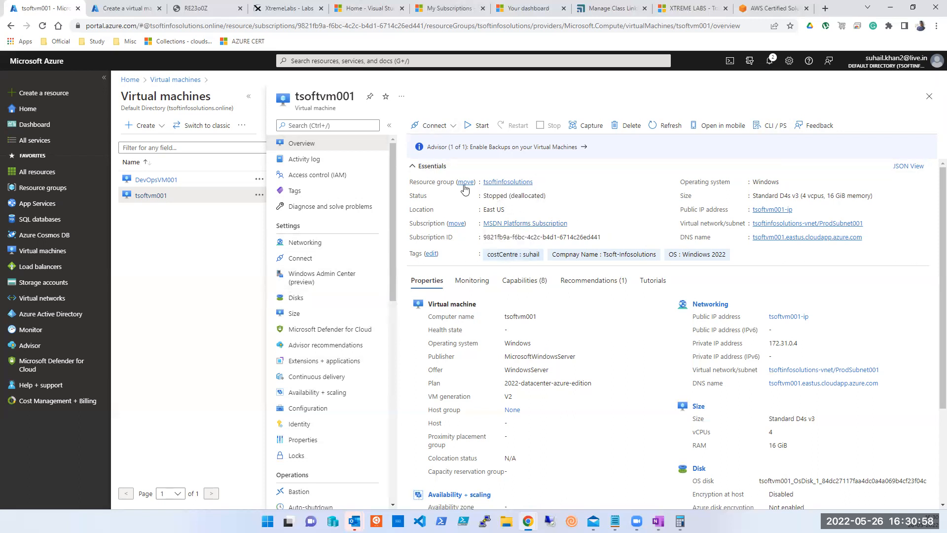
left_click(665, 130)
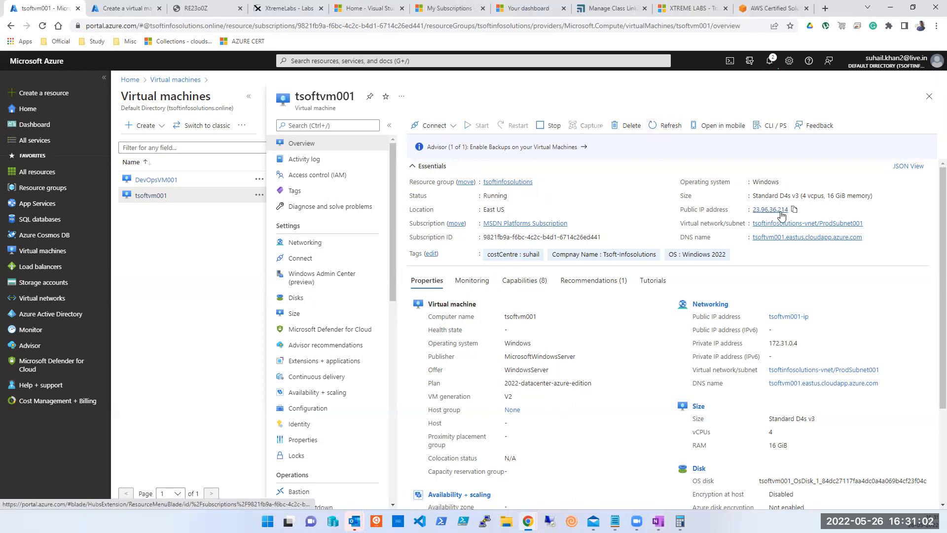
left_click(868, 237)
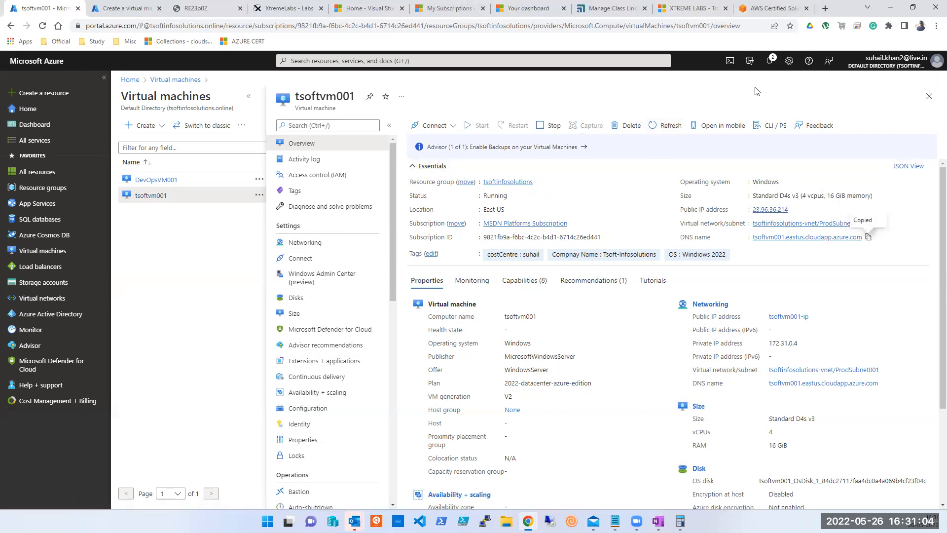
left_click(776, 9)
left_click(515, 26)
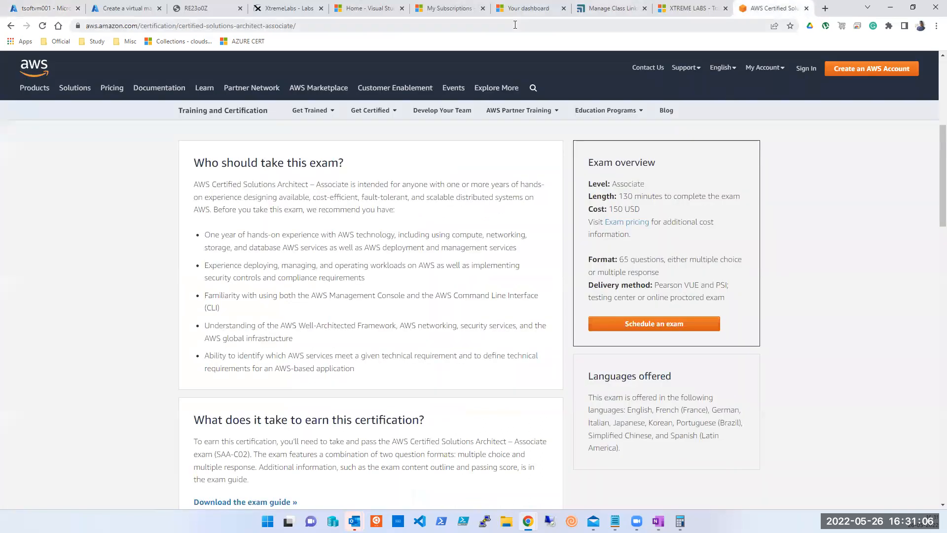
Browse to the copied DNS name to load the TSOFT-INFOSOLUTIONS site, then return to the portal tab.
key("ctrl+v")
key("Return")
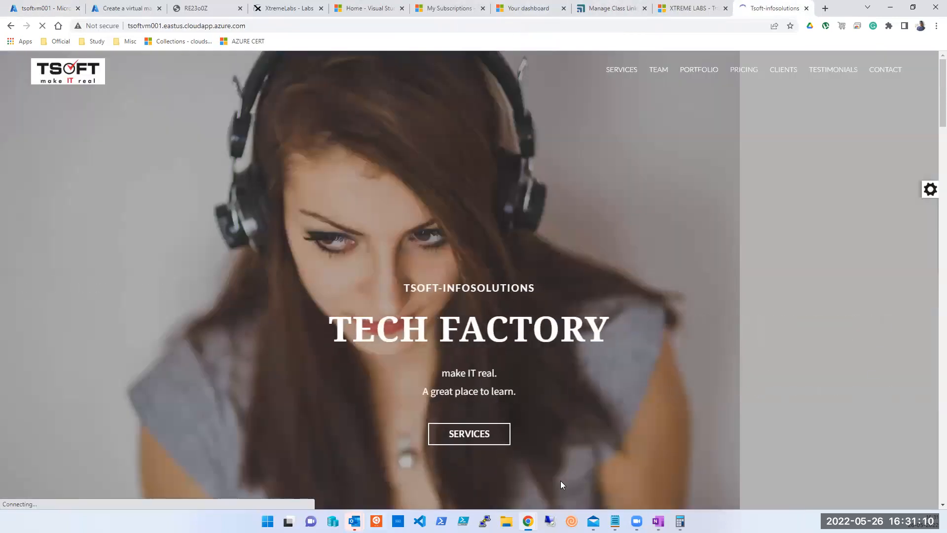
left_click(44, 8)
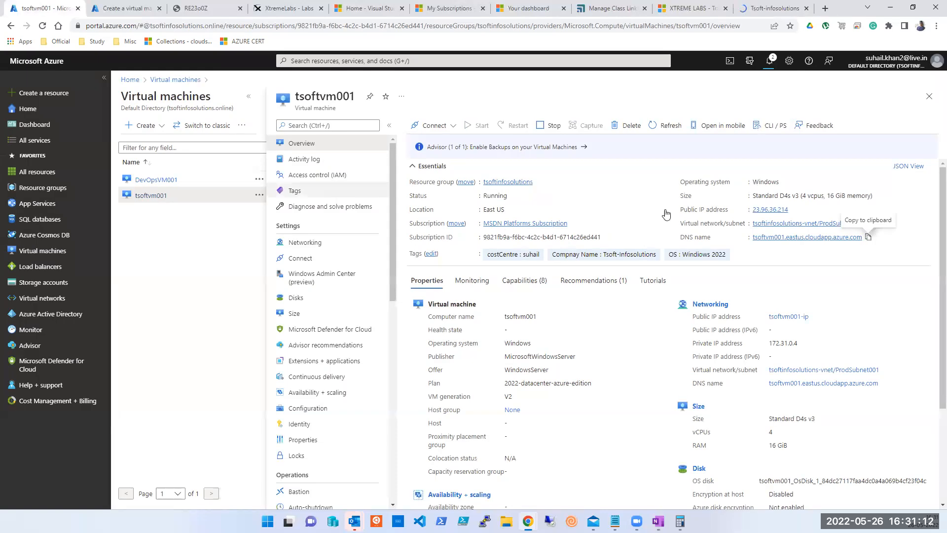
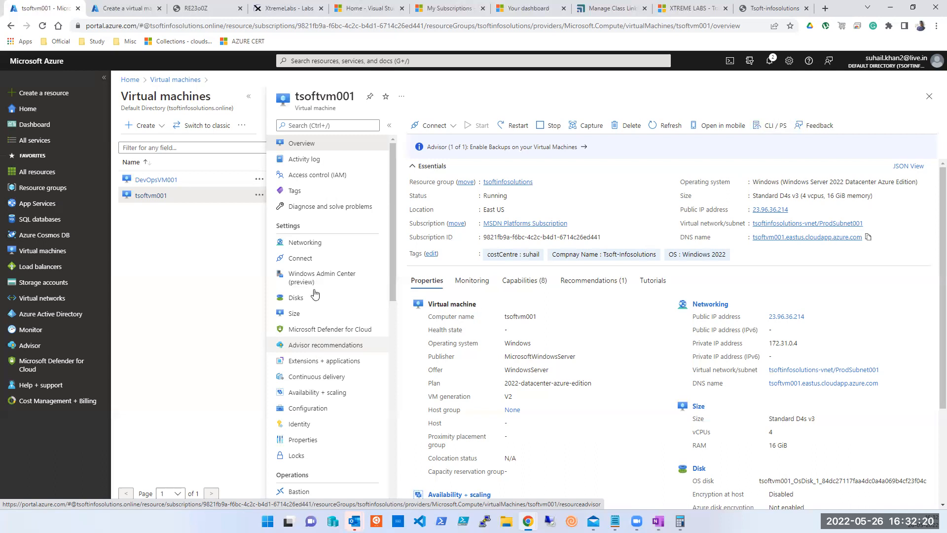
Open tsoftvm001's Tags page and review its Compnay Name and OS (Windows 2022) tags.
left_click(297, 195)
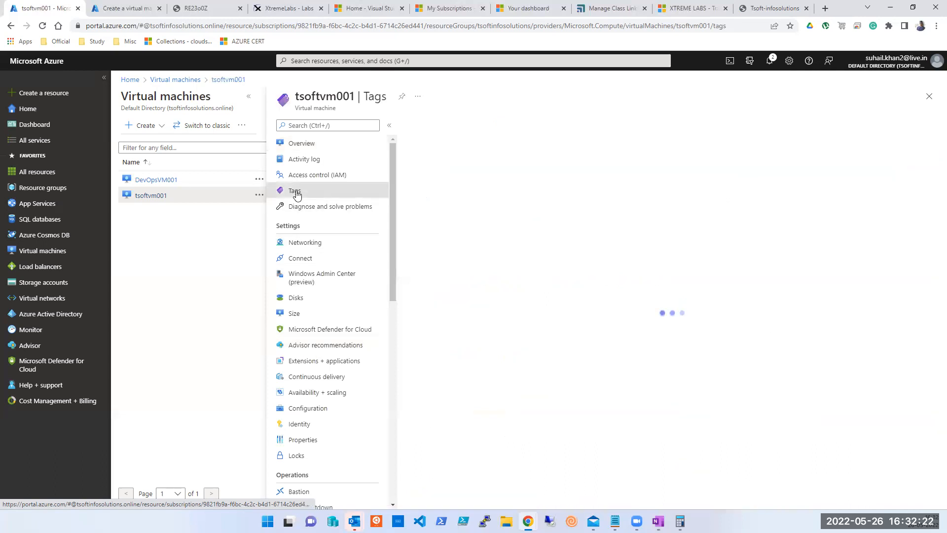
left_click(462, 244)
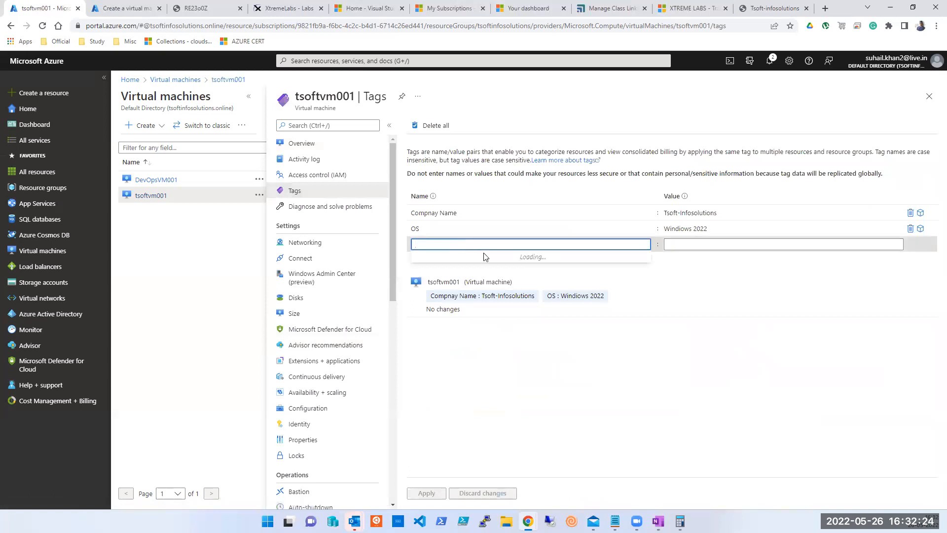
left_click(719, 245)
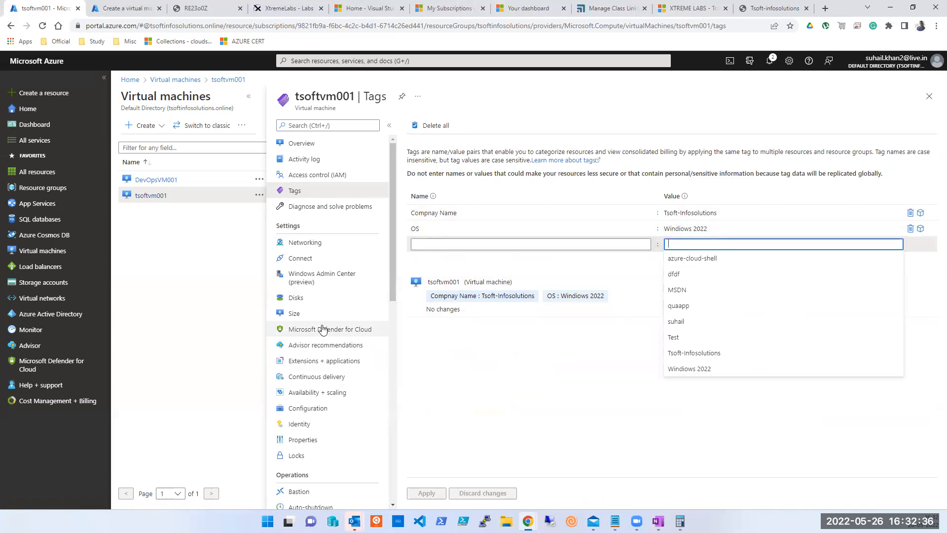
scroll(326, 318, "down", 3)
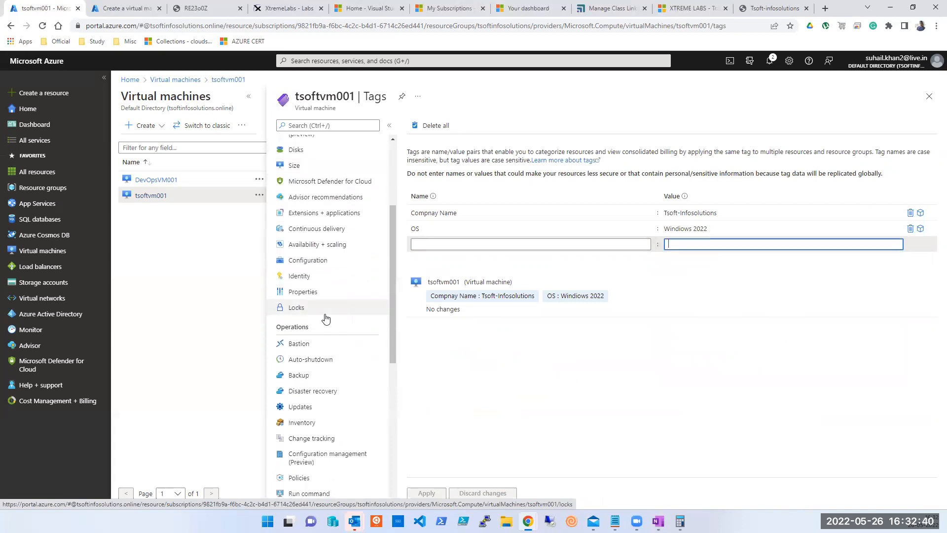
scroll(326, 319, "down", 2)
scroll(325, 318, "down", 4)
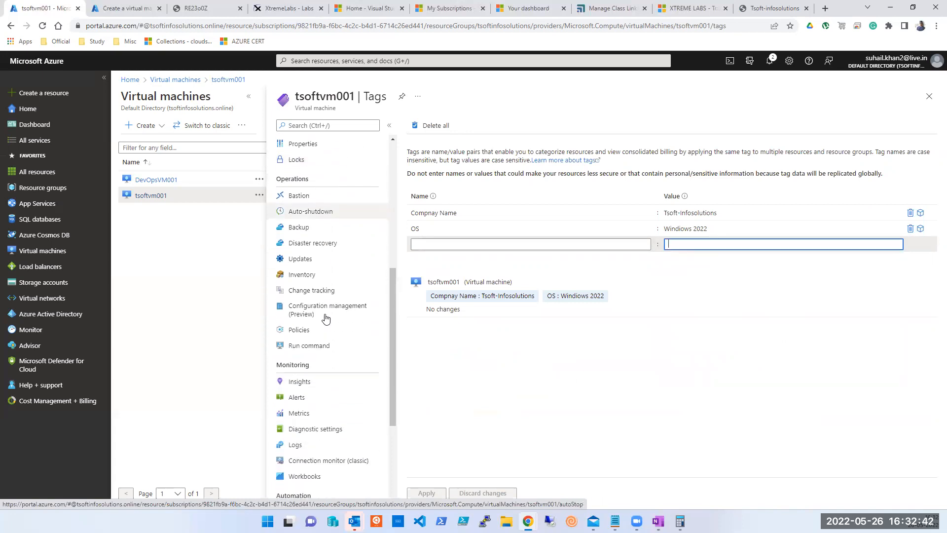
scroll(326, 319, "down", 1)
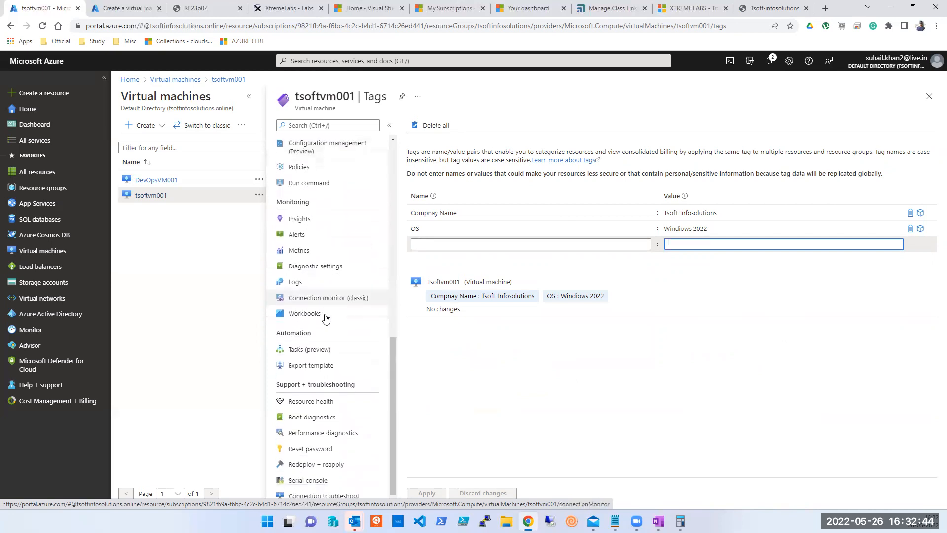
scroll(325, 318, "up", 2)
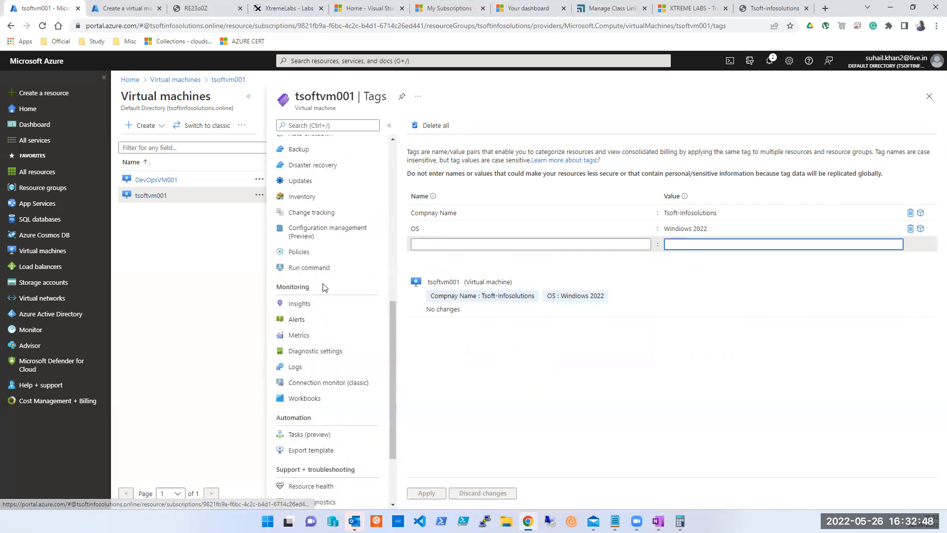
scroll(324, 288, "up", 8)
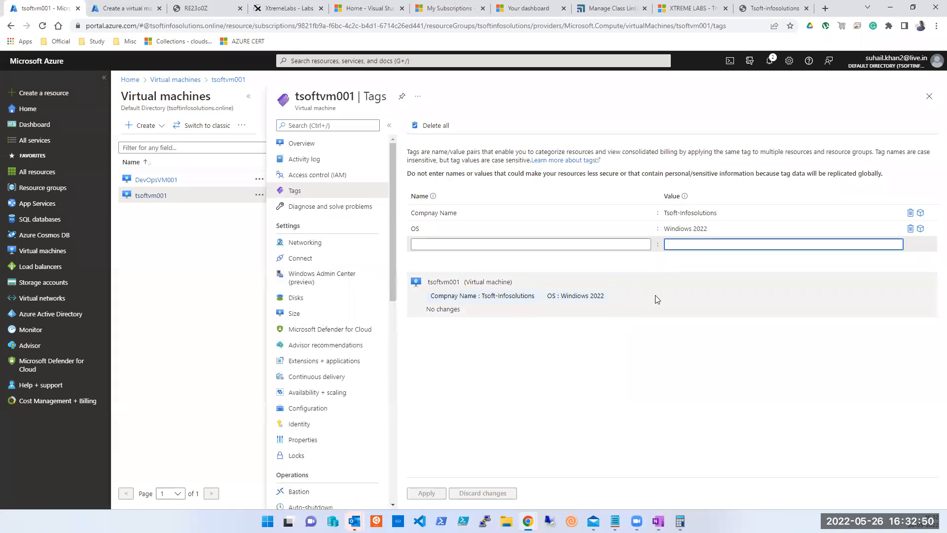
left_click(719, 387)
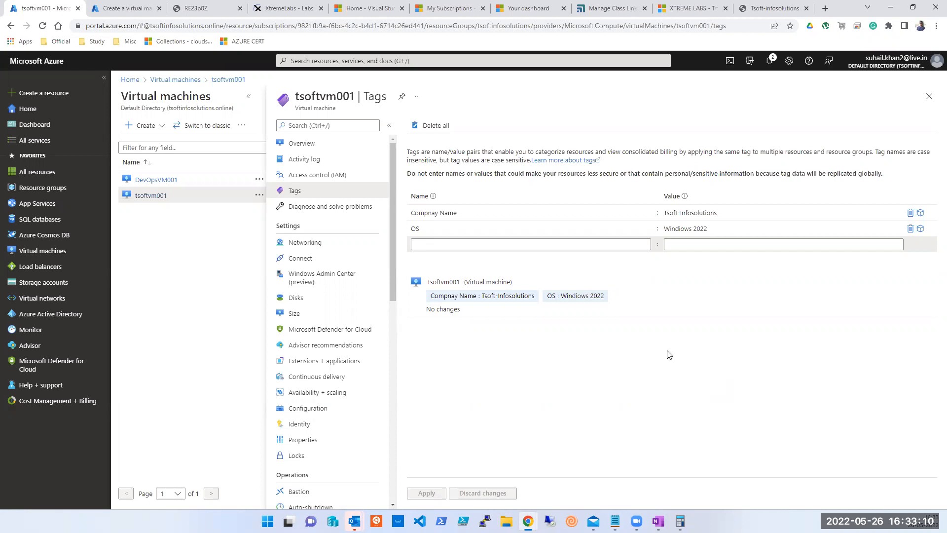
left_click(426, 228)
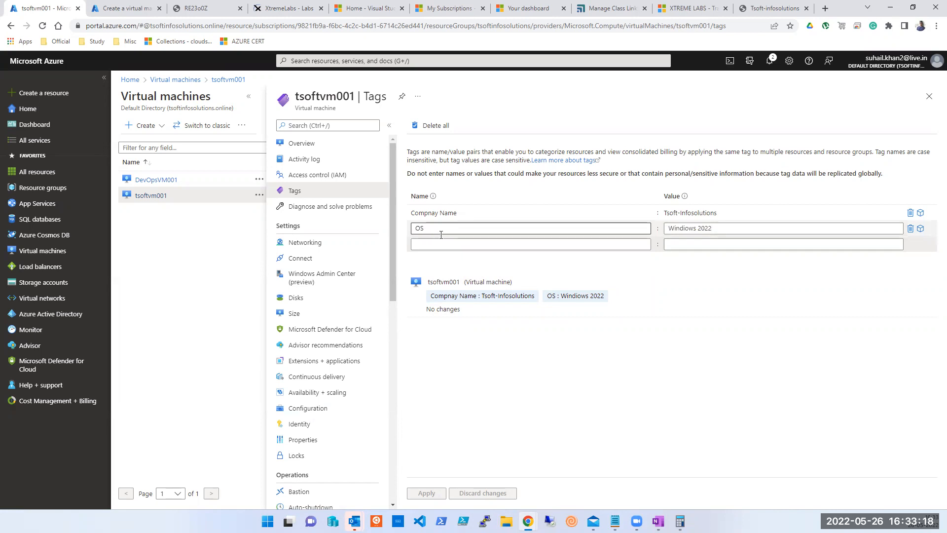
Change the OS tag value from 'Windows 2022' to 'Windows-2022' and apply it.
left_click(723, 226)
key("Left")
key("Left")
key("Left")
key("Left")
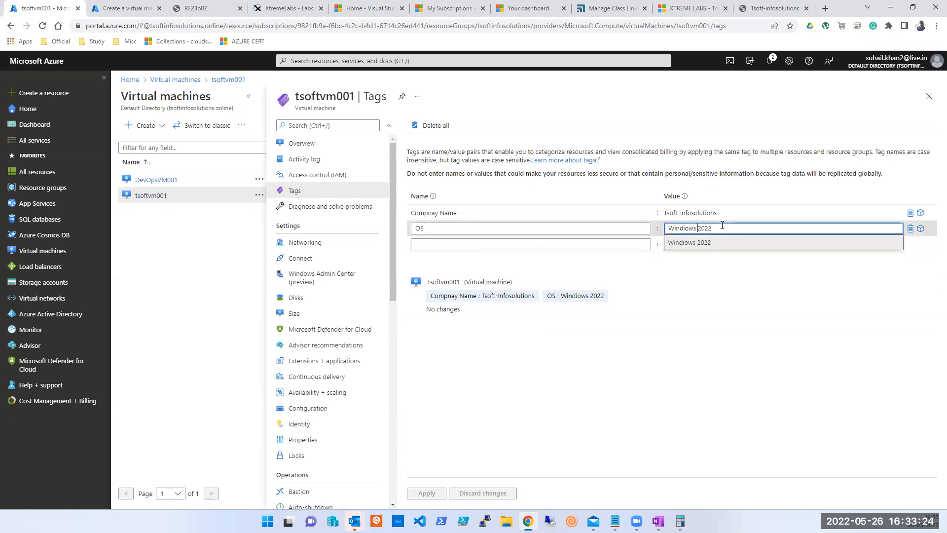
key("BackSpace")
type("-")
key("Tab")
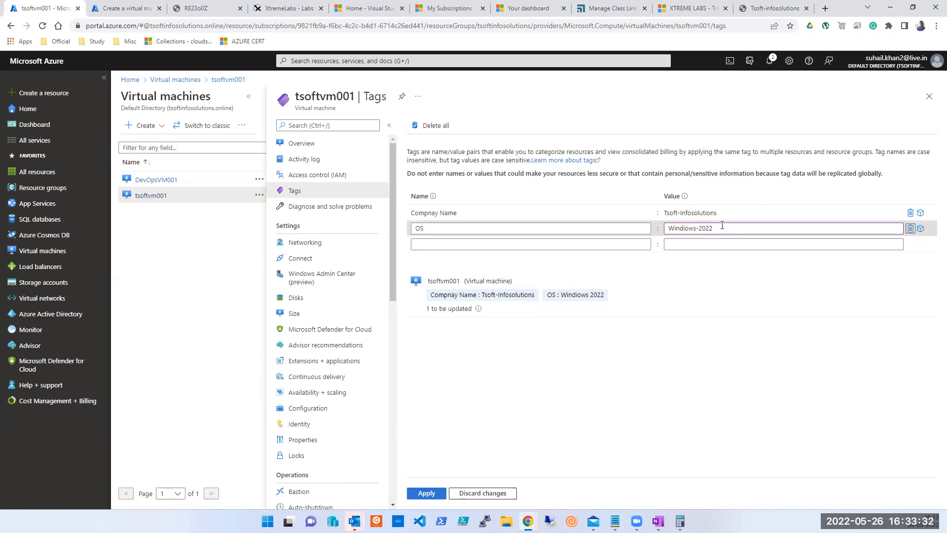
left_click(423, 497)
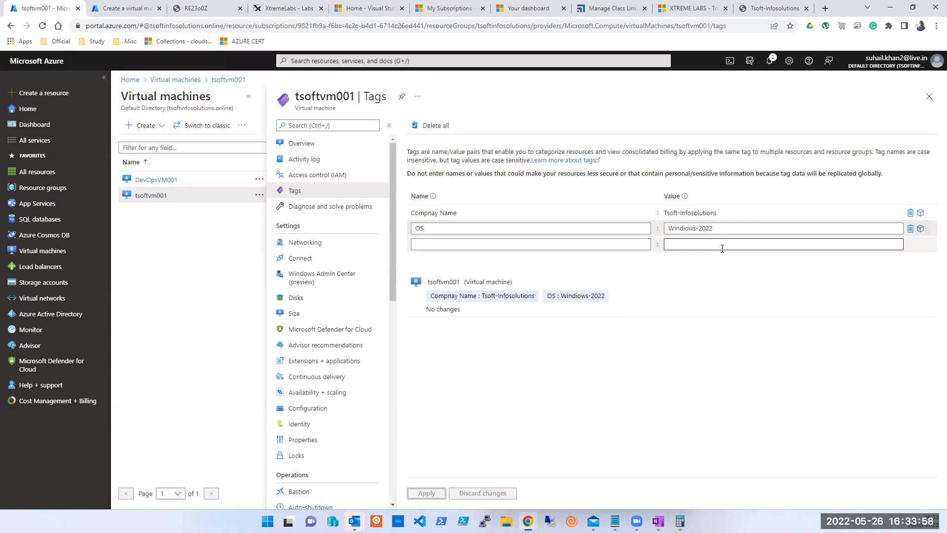
left_click(572, 244)
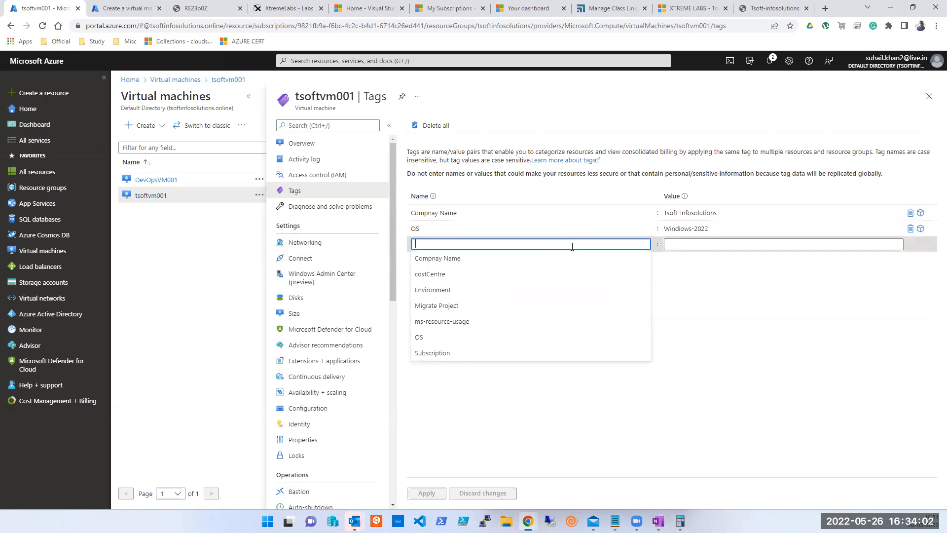
Add a new tag named Environment with the value Prod.
left_click(462, 292)
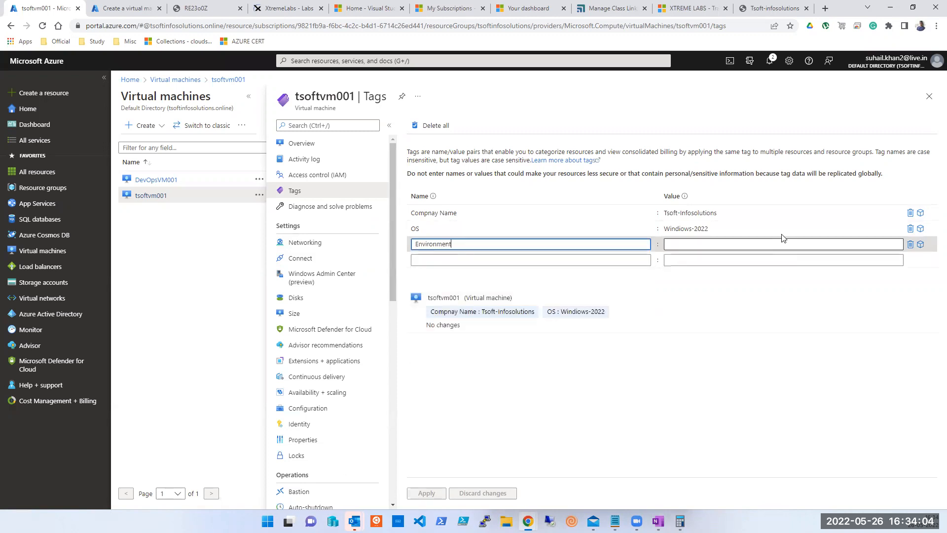
left_click(773, 243)
type("Prod")
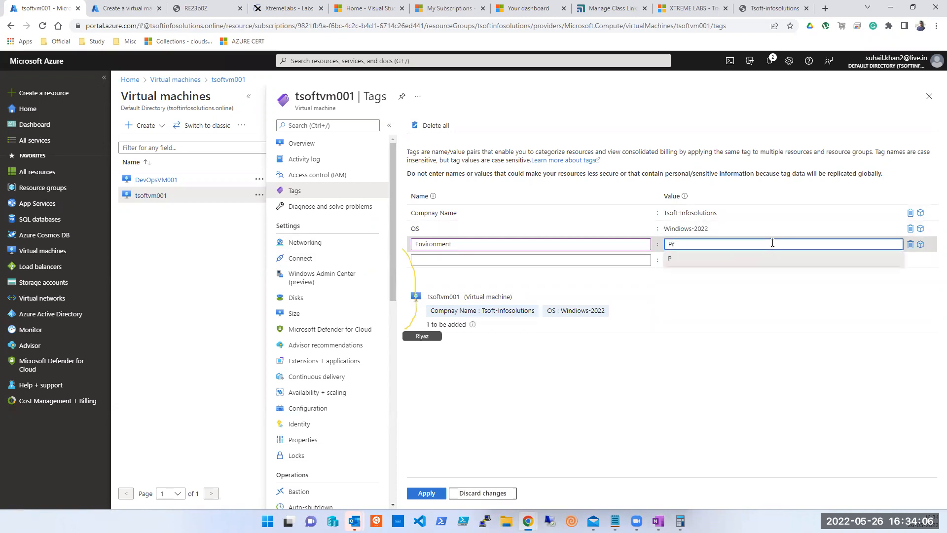
left_click(477, 263)
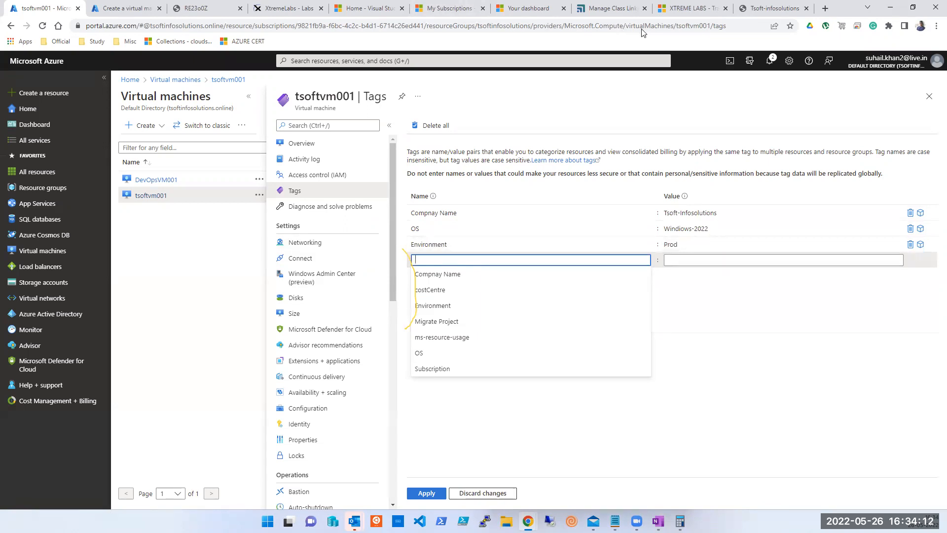
left_click(558, 26)
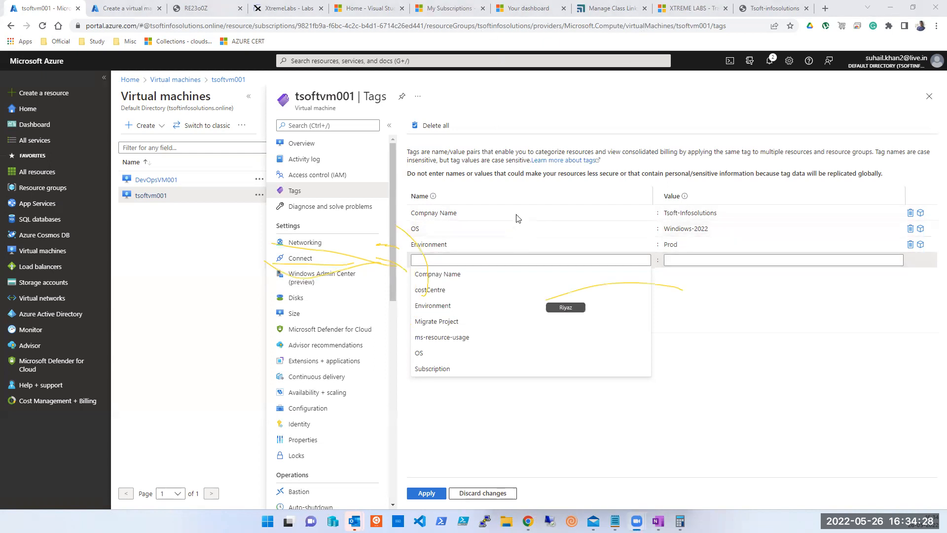
left_click(495, 261)
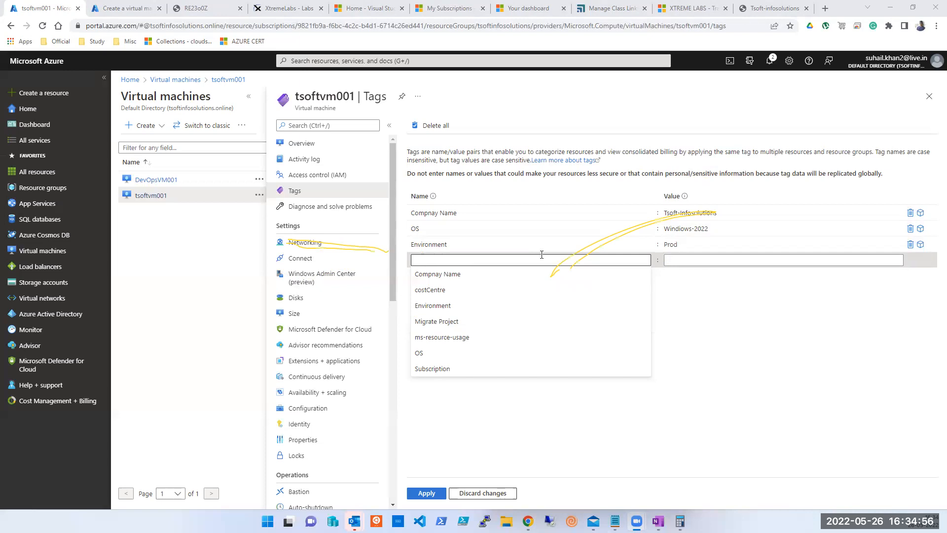
Replace the Environment tag's value Prod with the suggested value Test.
double_click(672, 246)
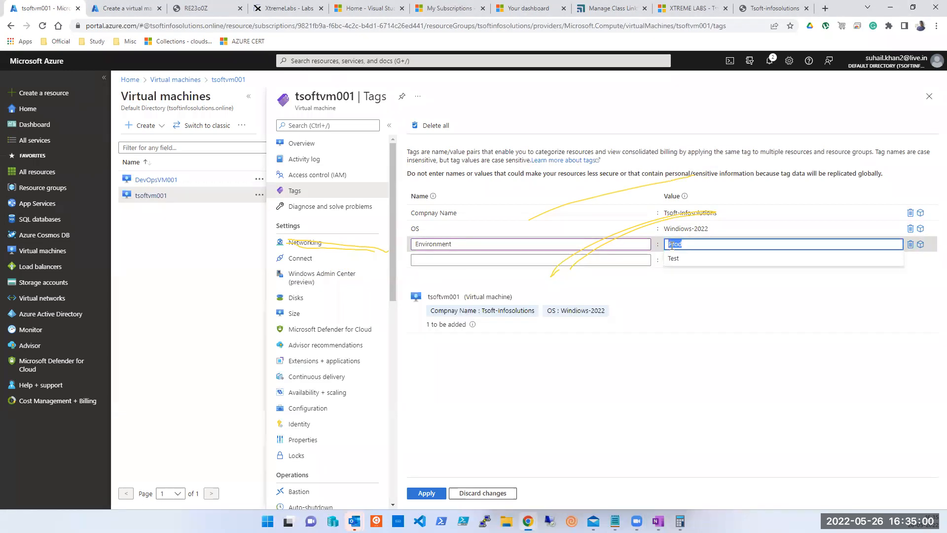
key("Down")
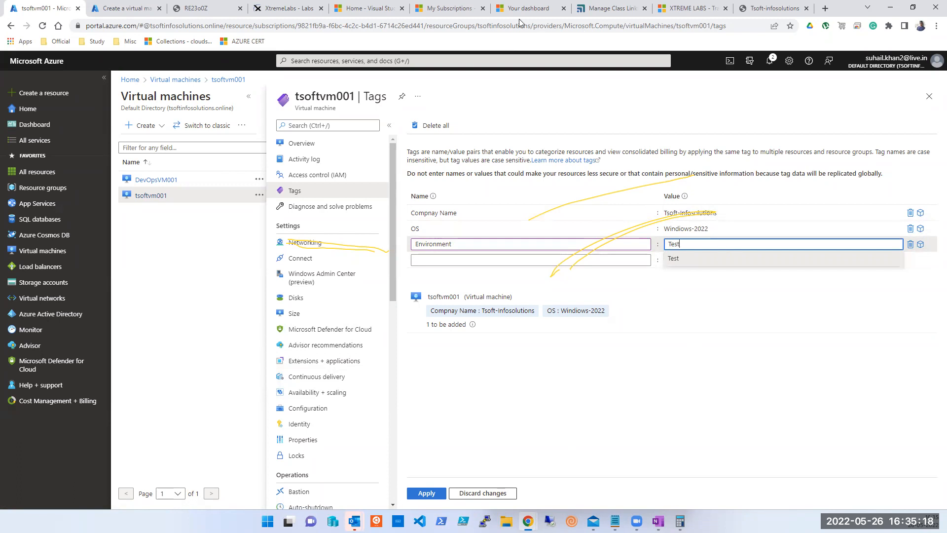
left_click(696, 31)
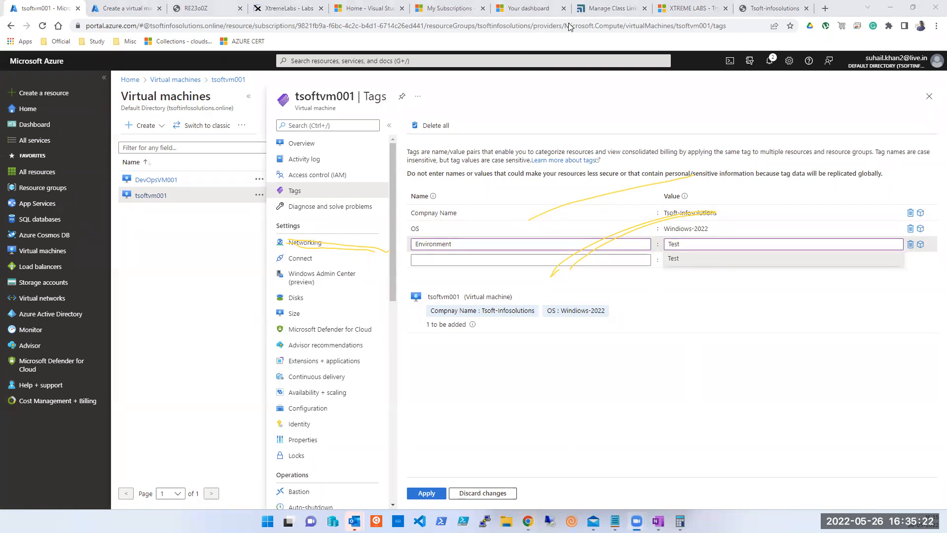
Enter a new Application tag with value Gpay, leaving it unapplied.
left_click(603, 66)
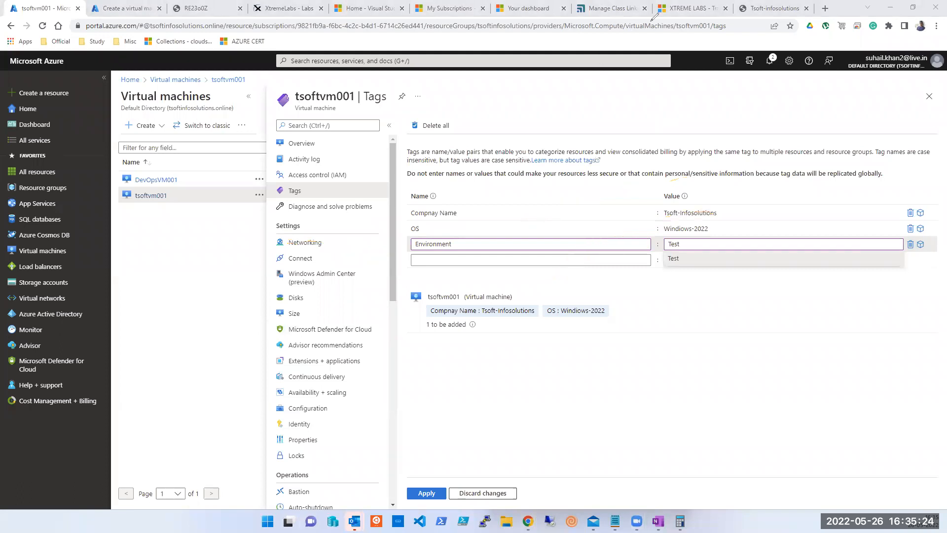
left_click(480, 260)
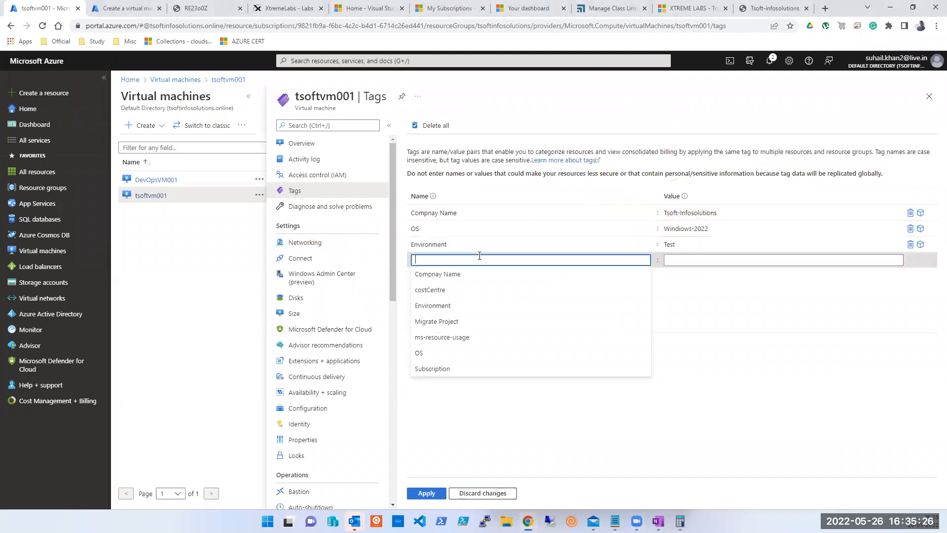
type("Application")
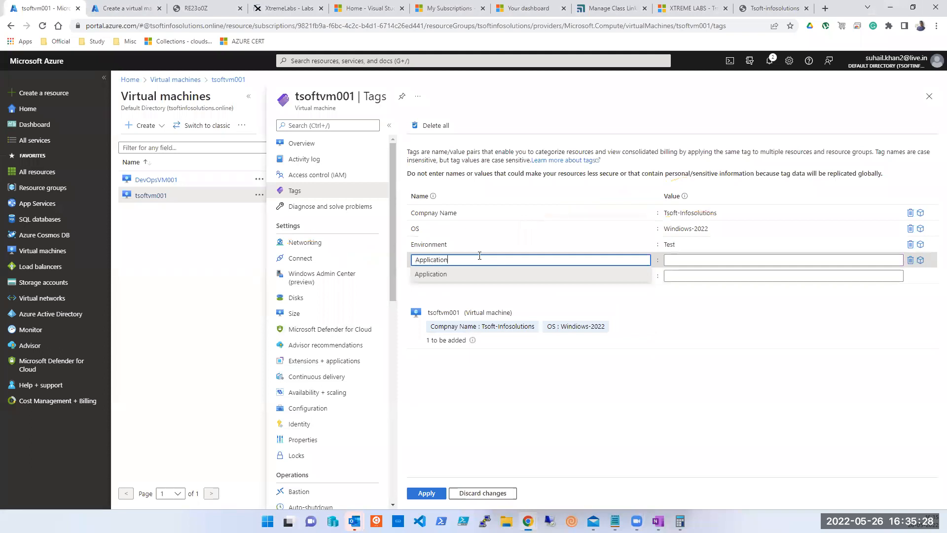
key("Tab")
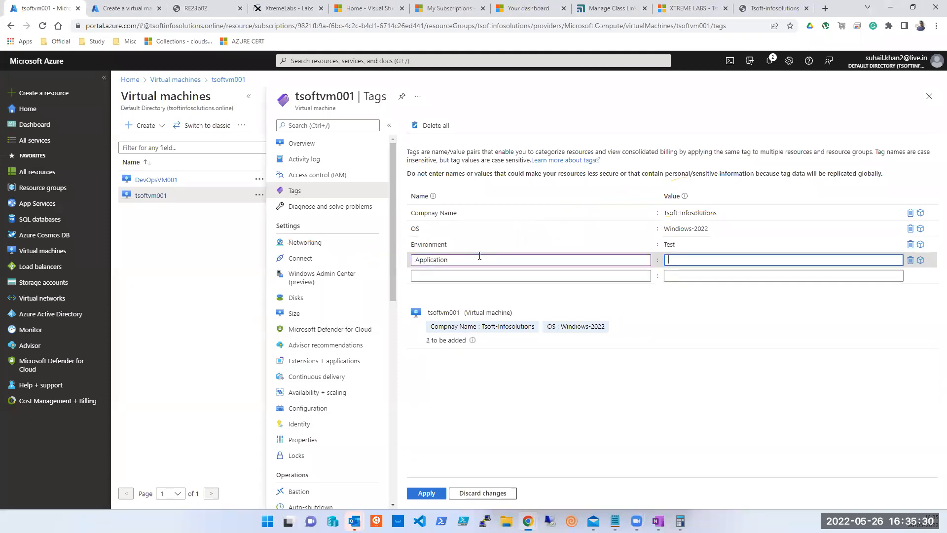
type("Gpay")
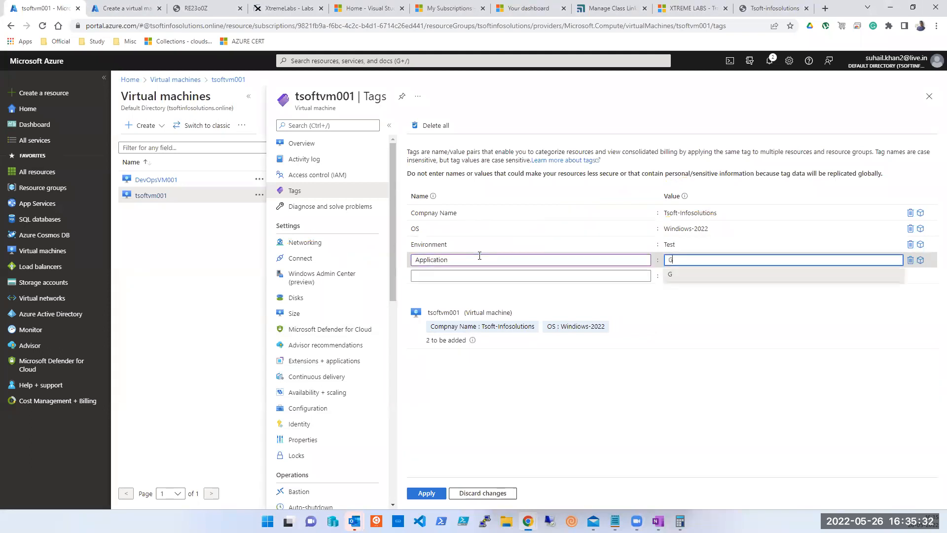
left_click(587, 427)
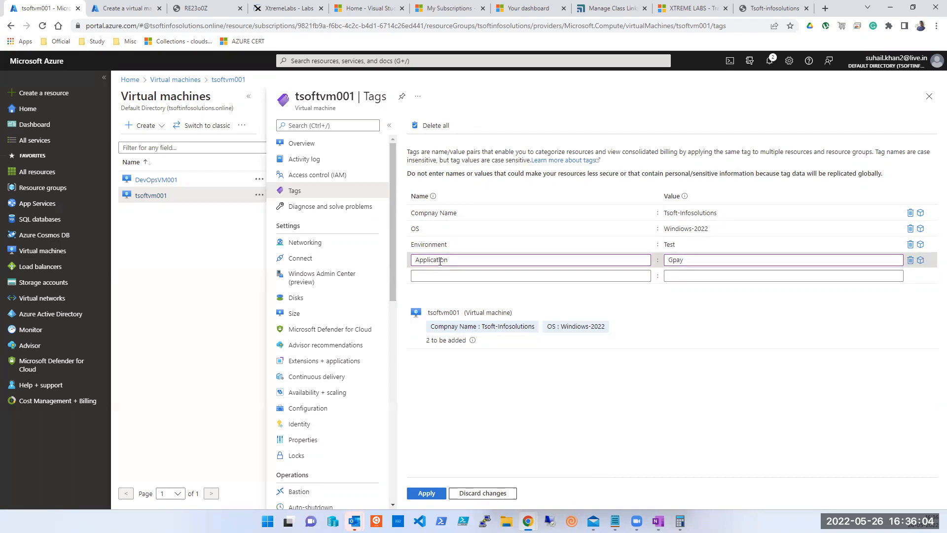
left_click(459, 260)
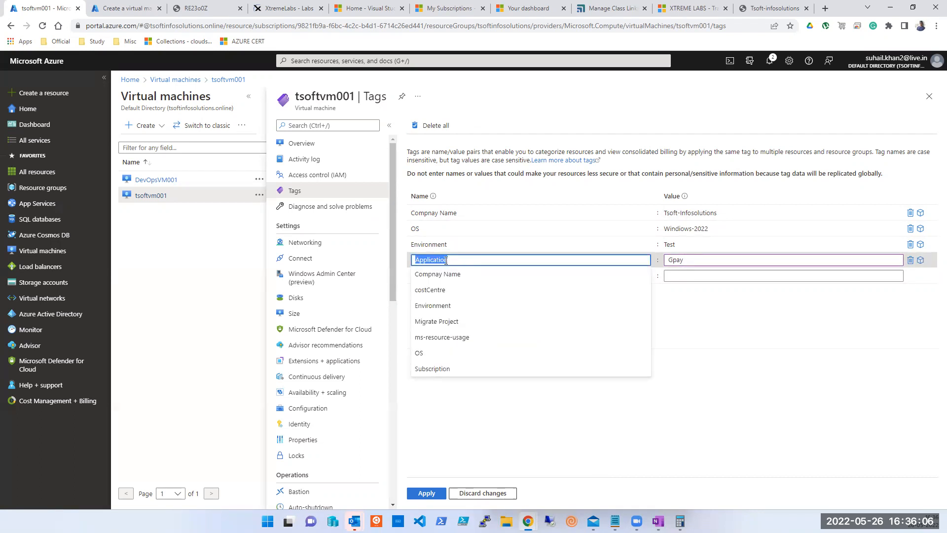
left_click(695, 258)
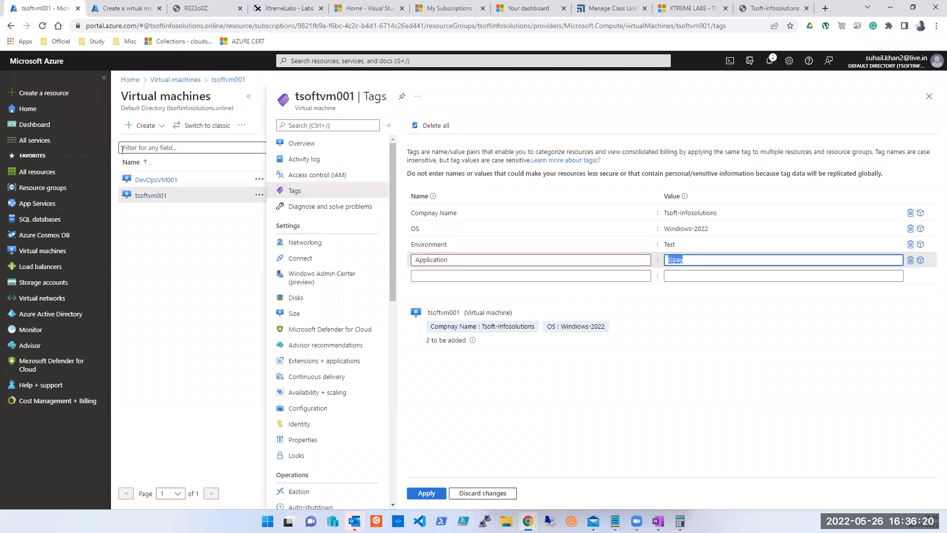
left_click(18, 110)
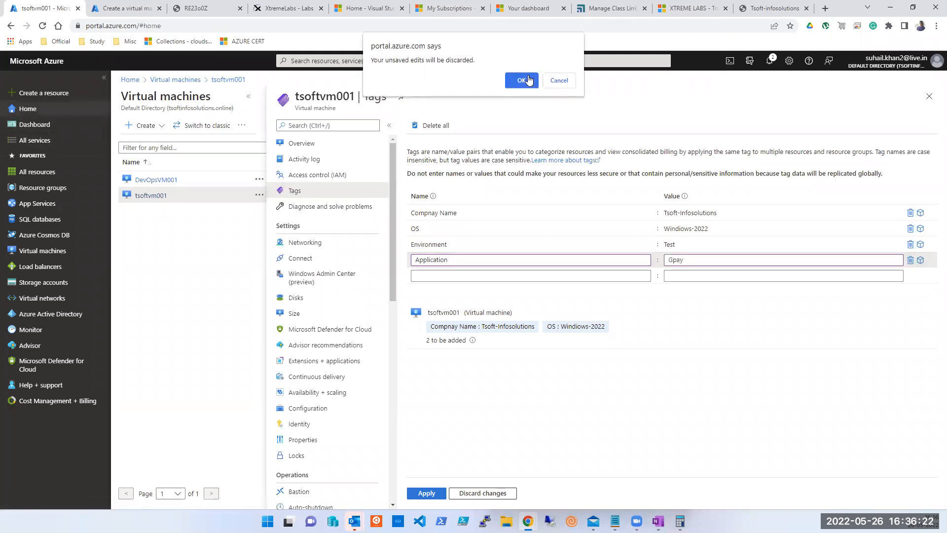
Discard the unsaved tag edits, browse the Disks and Storage accounts lists, then return to Virtual machines.
left_click(524, 79)
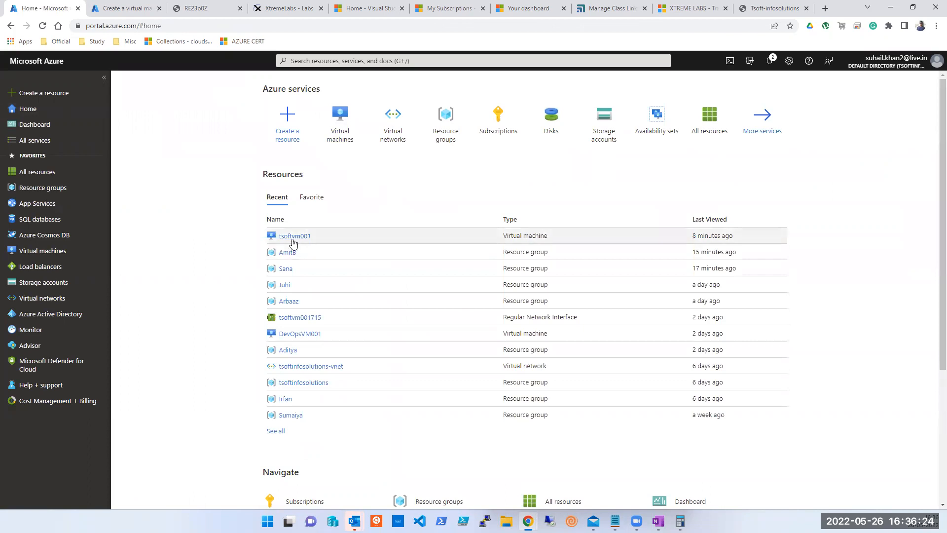
left_click(338, 131)
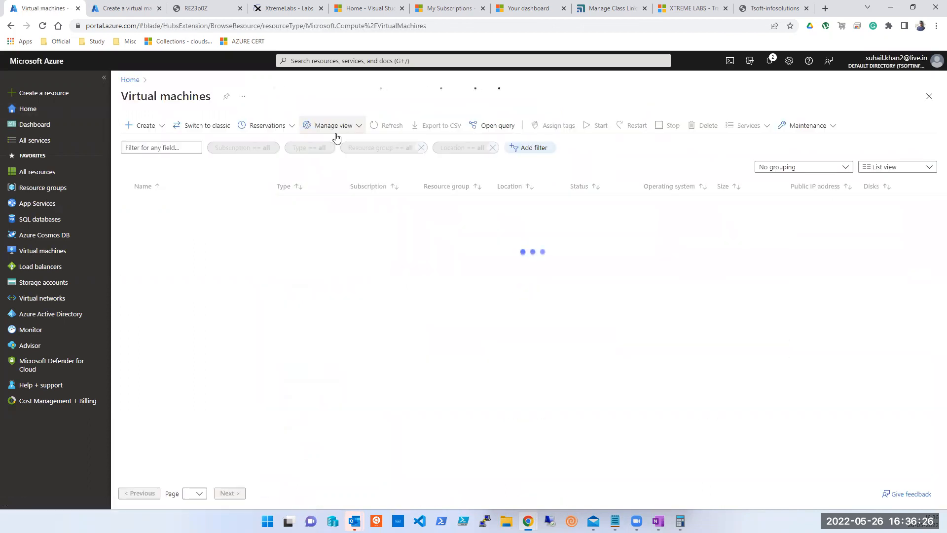
left_click(316, 60)
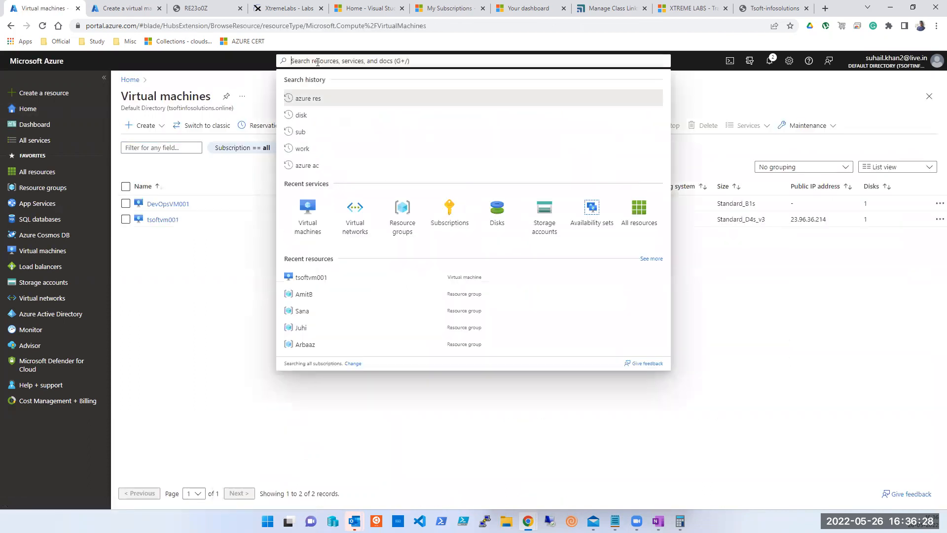
left_click(491, 215)
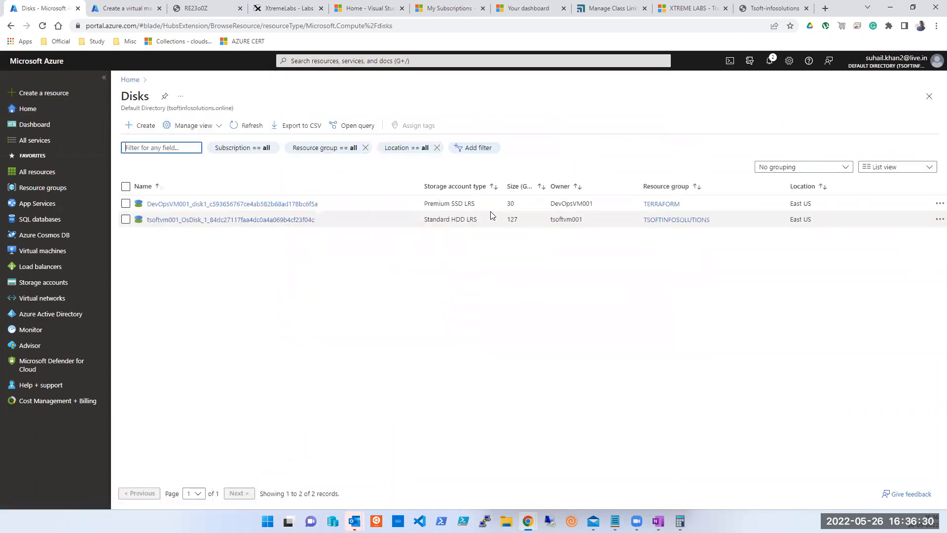
left_click(337, 62)
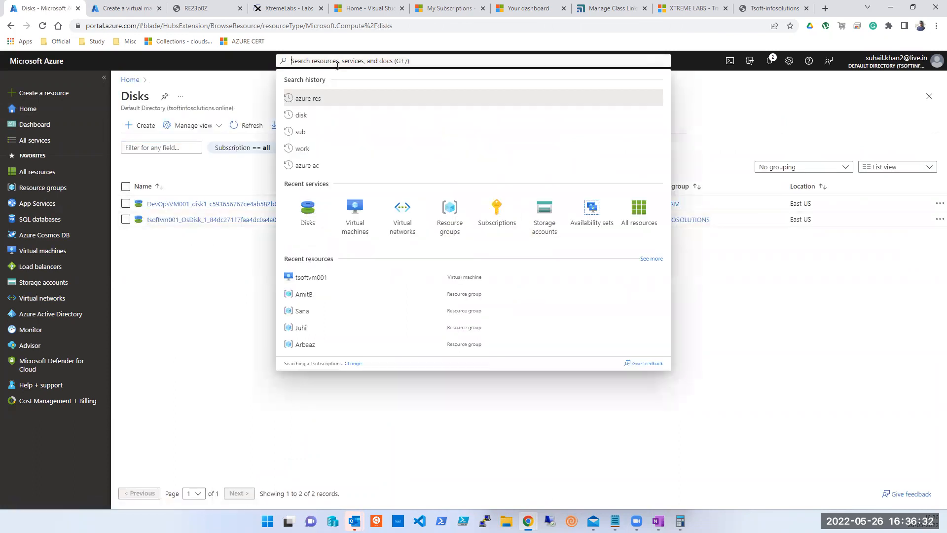
left_click(525, 225)
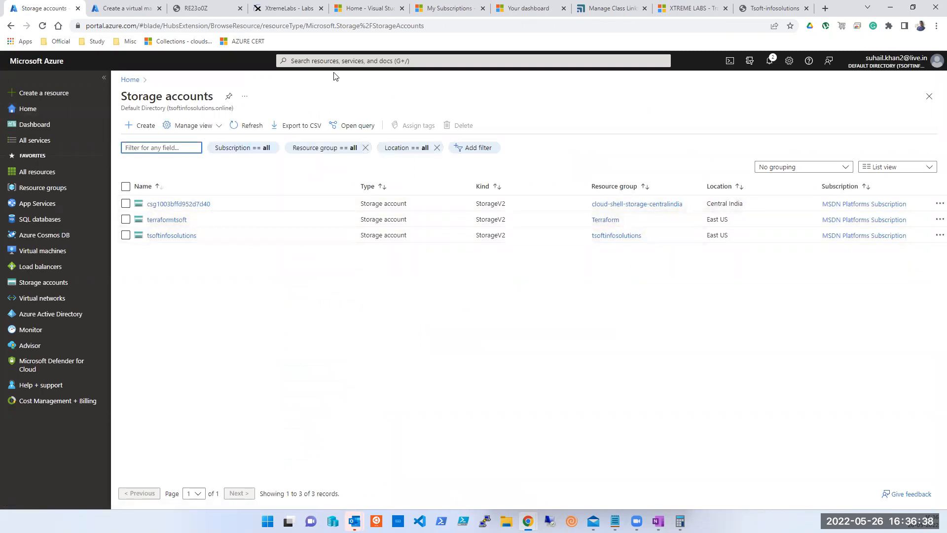
left_click(355, 59)
left_click(399, 207)
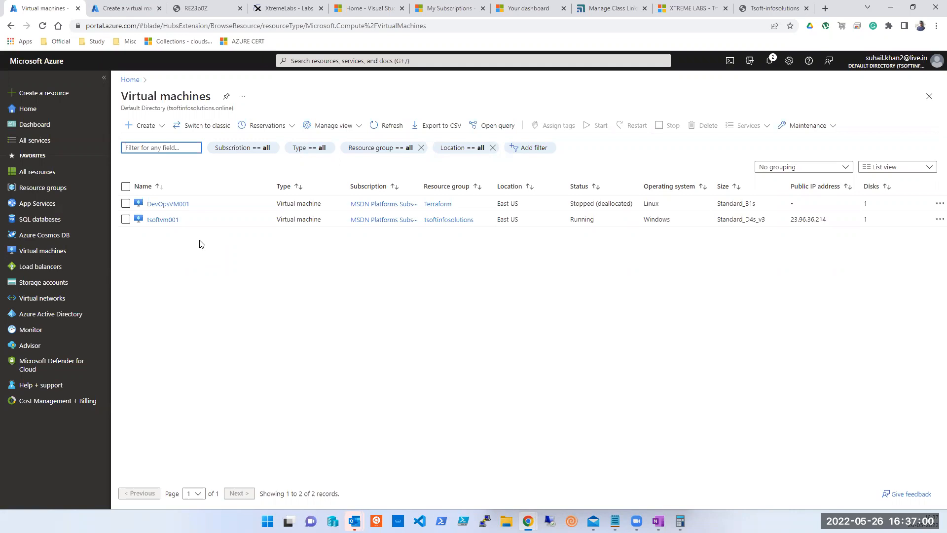
Open tsoftvm001 from the Virtual machines list.
left_click(246, 25)
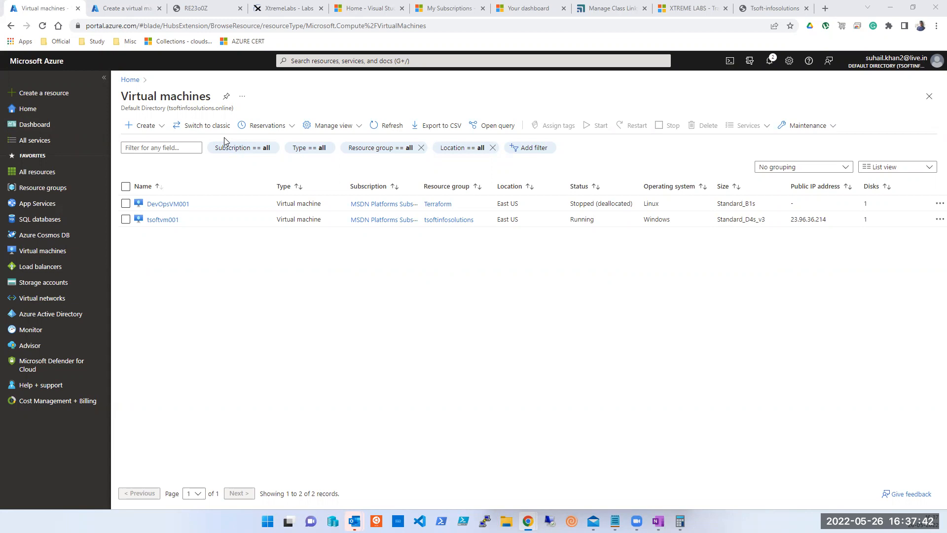
left_click(162, 220)
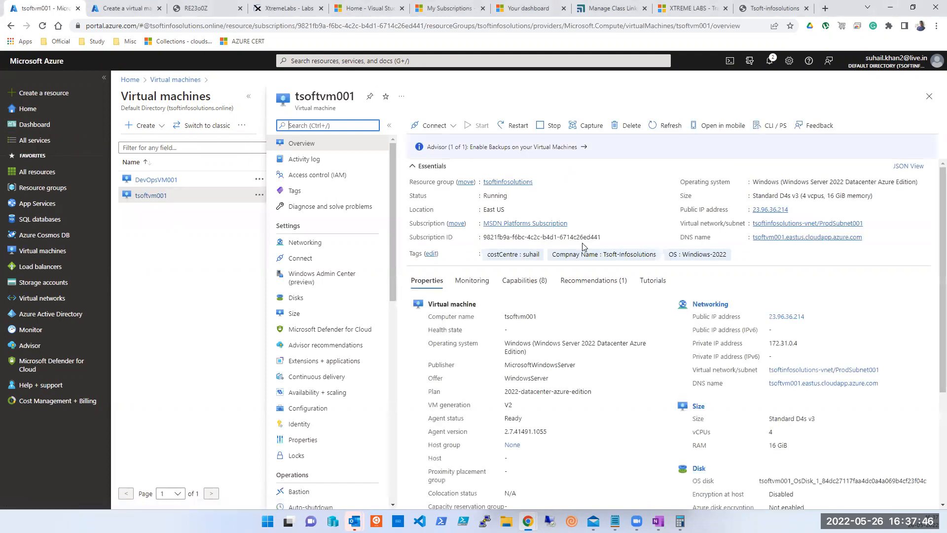
On tsoftvm001's Tags page, enter an Application tag name, typing then clearing its gpay value.
left_click(307, 194)
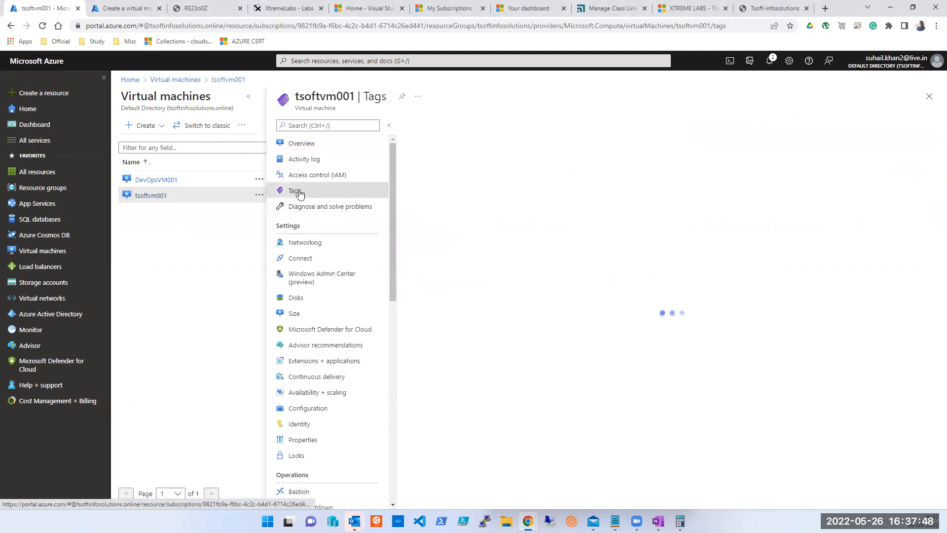
left_click(450, 240)
type("Application")
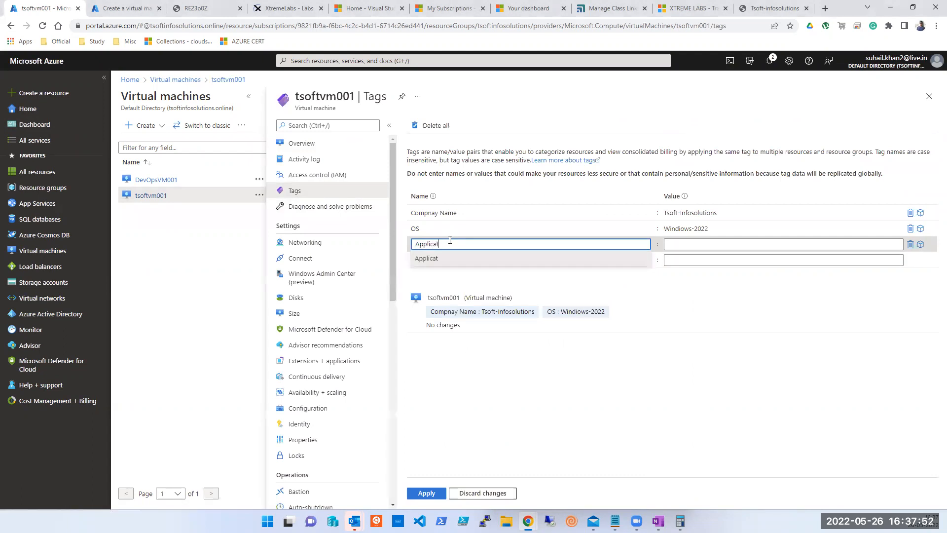
key("Tab")
type("pay")
key("BackSpace")
key("BackSpace")
key("BackSpace")
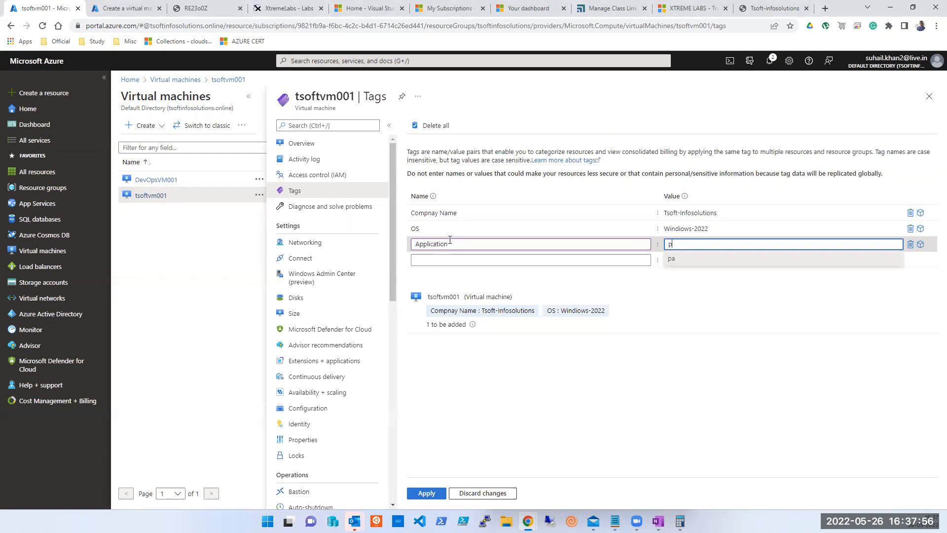
type("gpay")
key("ctrl+a")
key("BackSpace")
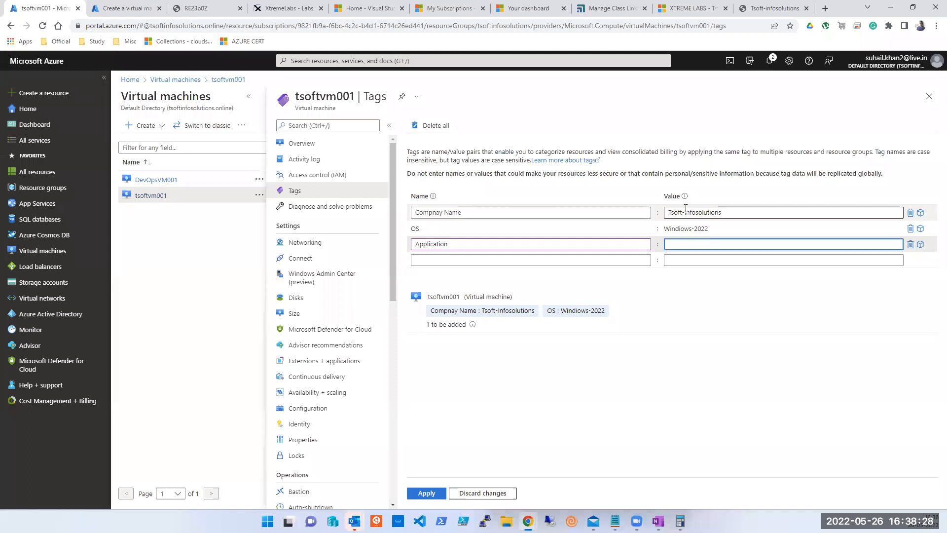
left_click(249, 22)
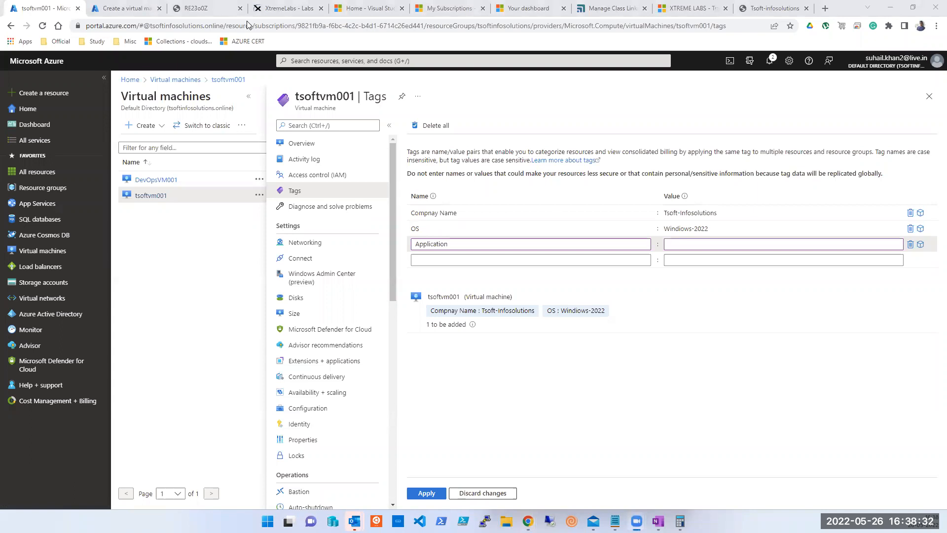